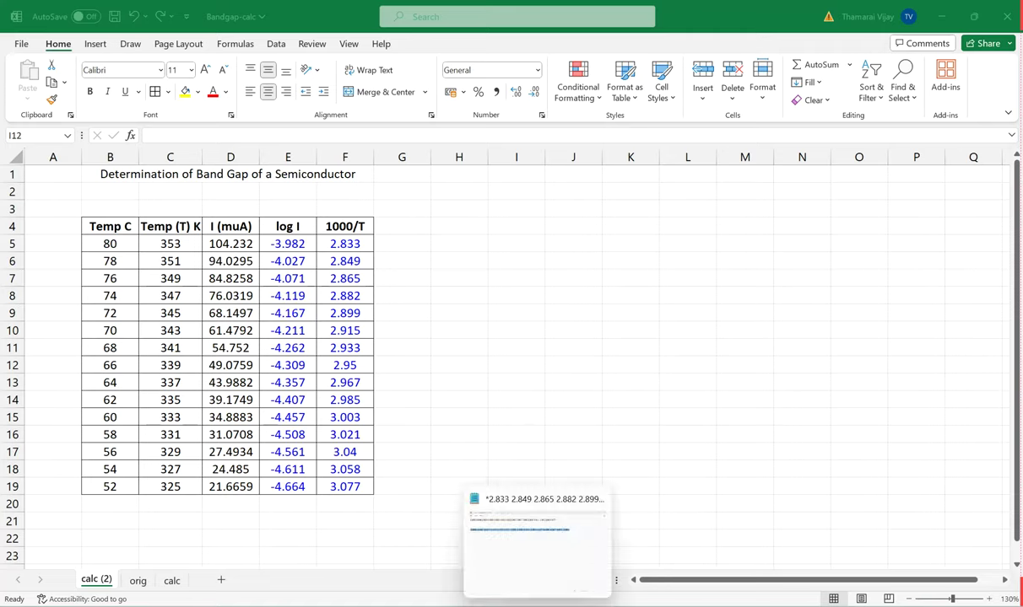
- Switch to the graph sheet in Paint and brush a blue rightward arrow labelled x with the number 15 above the grid
left_click(553, 601)
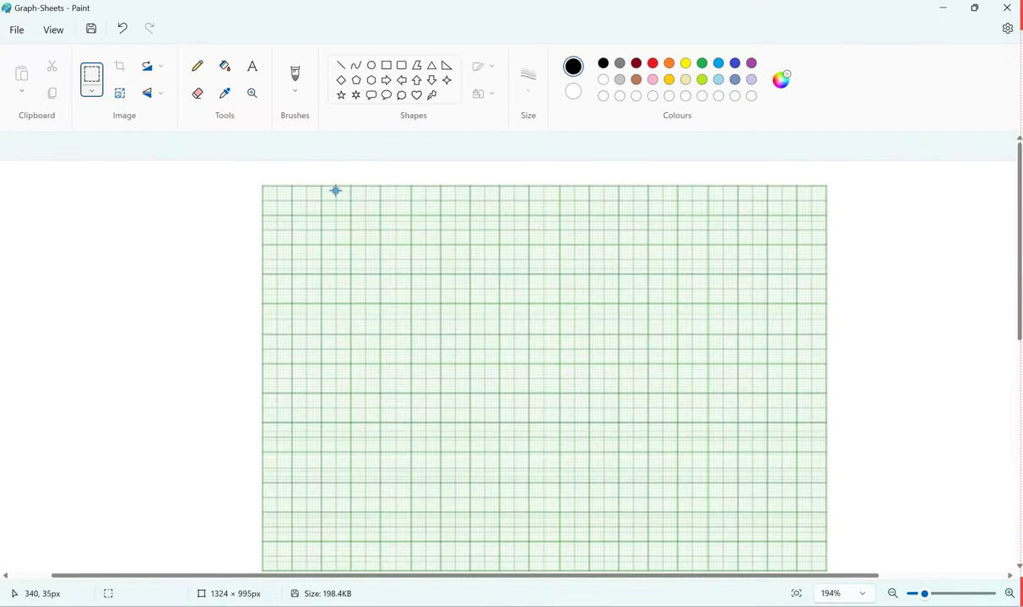
left_click(295, 74)
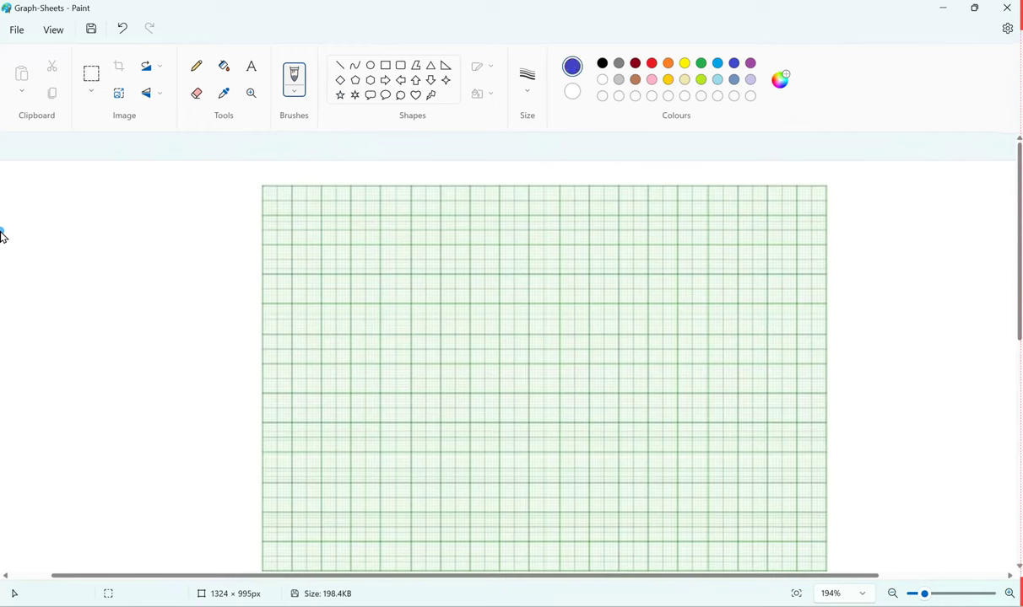
mouse_move(436, 175)
left_mouse_down()
mouse_move(511, 178)
mouse_move(500, 178)
left_mouse_up()
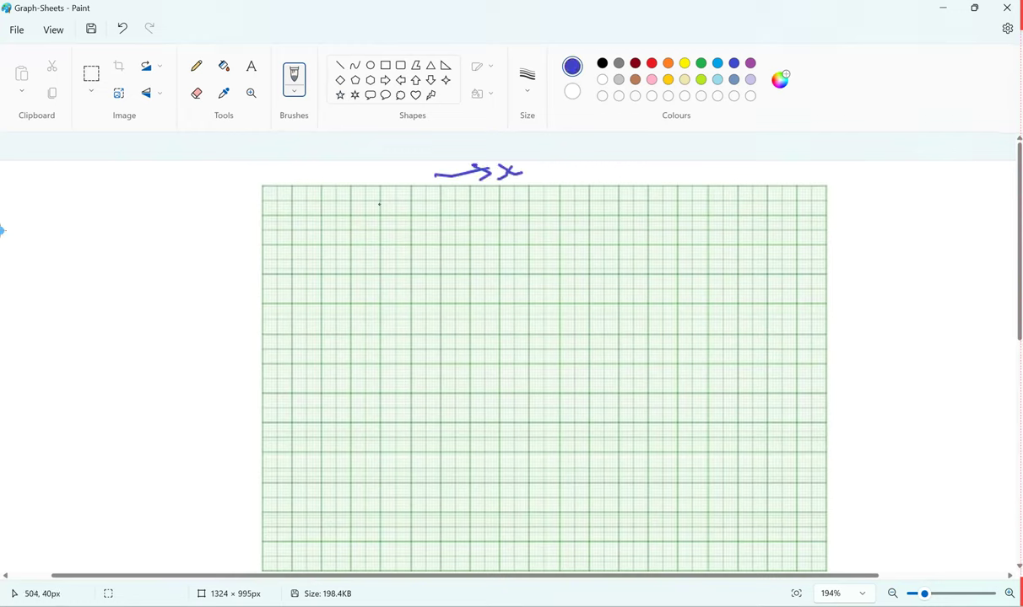
left_click_drag(558, 167, 557, 184)
mouse_move(581, 166)
left_mouse_down()
mouse_move(576, 179)
mouse_move(581, 165)
left_mouse_up()
- Brush a downward arrow labelled y with the number 20 beside the graph grid
left_click_drag(224, 213, 221, 279)
left_click_drag(171, 246, 180, 264)
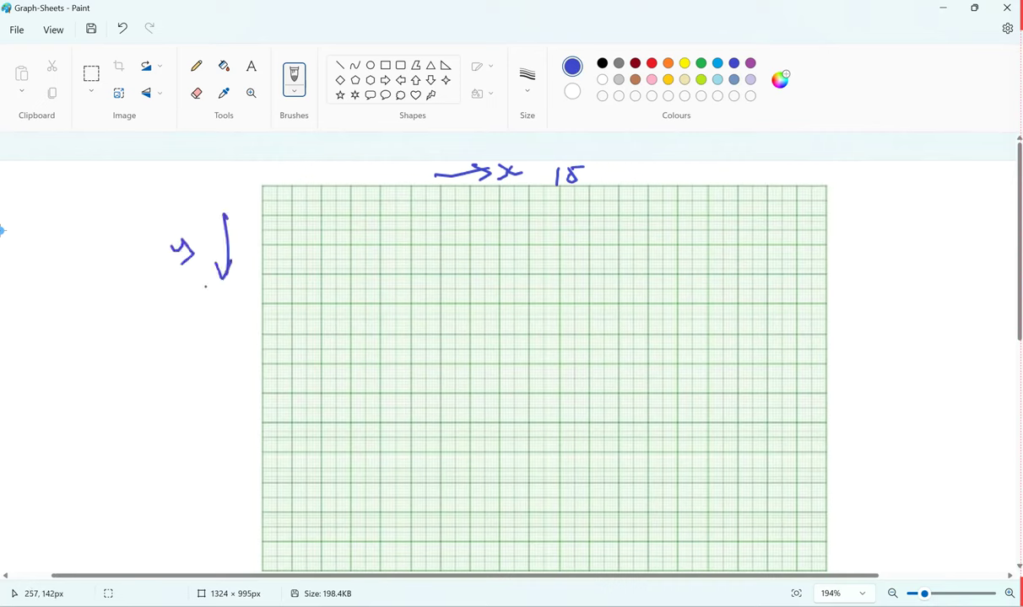
left_click_drag(161, 302, 171, 314)
left_click_drag(181, 299, 179, 300)
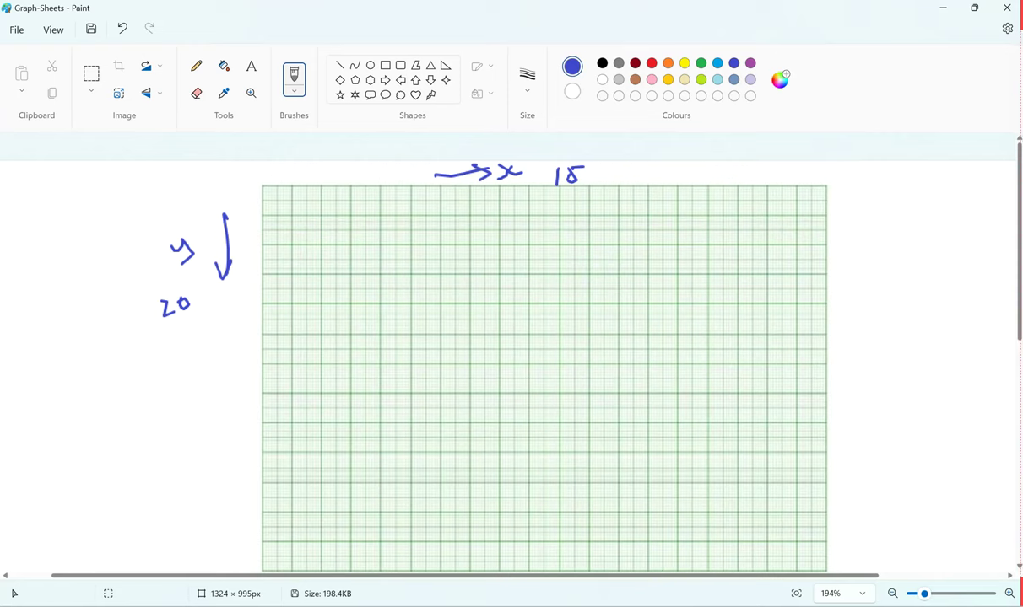
- Switch to the Excel workbook and handwrite y above log I, x above 1000/T, and an underlined IV above column G
key("alt+Tab")
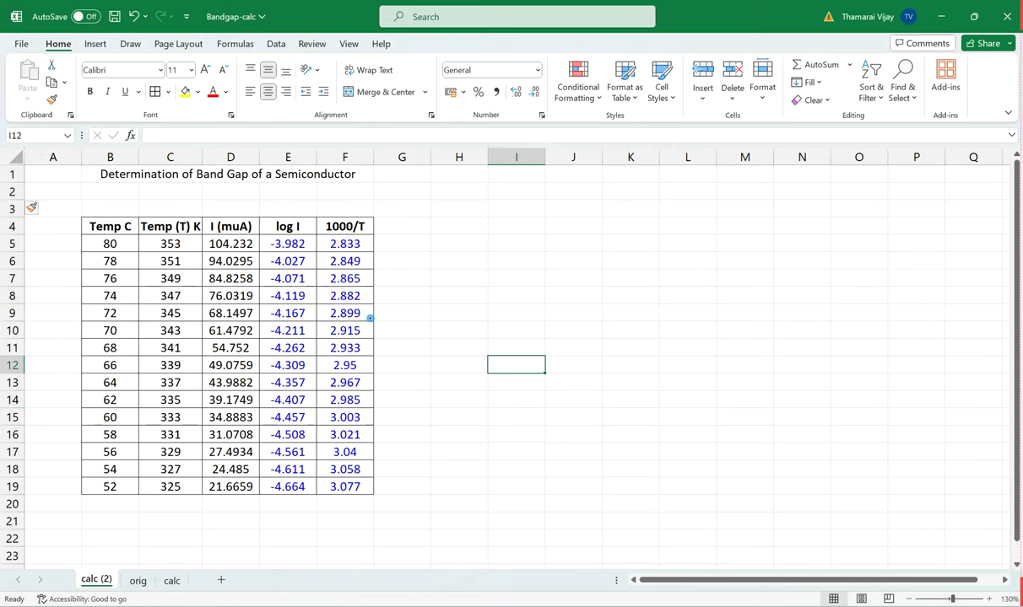
mouse_move(276, 187)
left_mouse_down()
mouse_move(283, 203)
mouse_move(349, 192)
left_mouse_up()
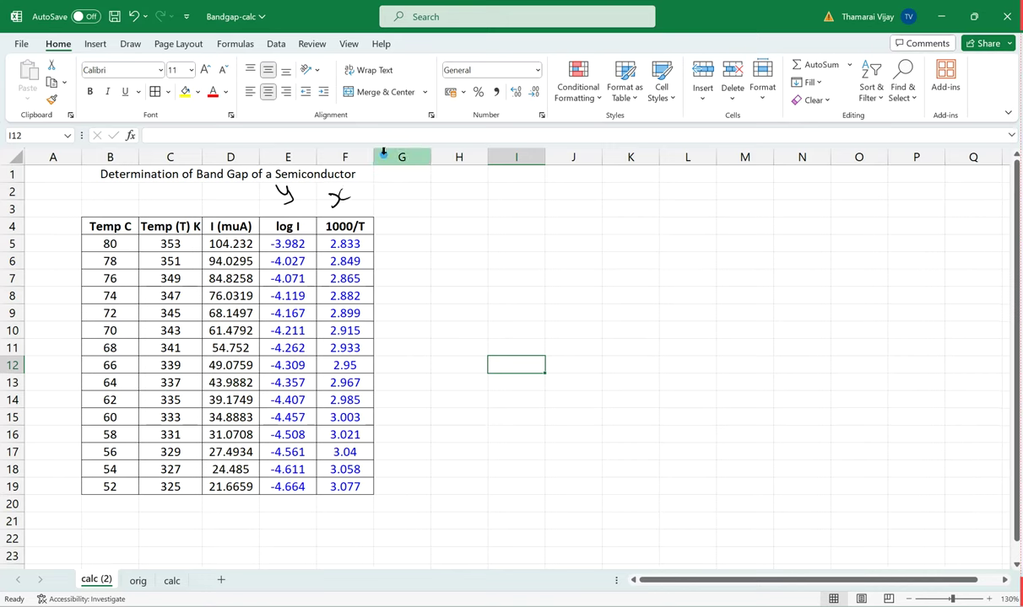
mouse_move(393, 187)
left_mouse_down()
mouse_move(403, 167)
mouse_move(411, 180)
left_mouse_up()
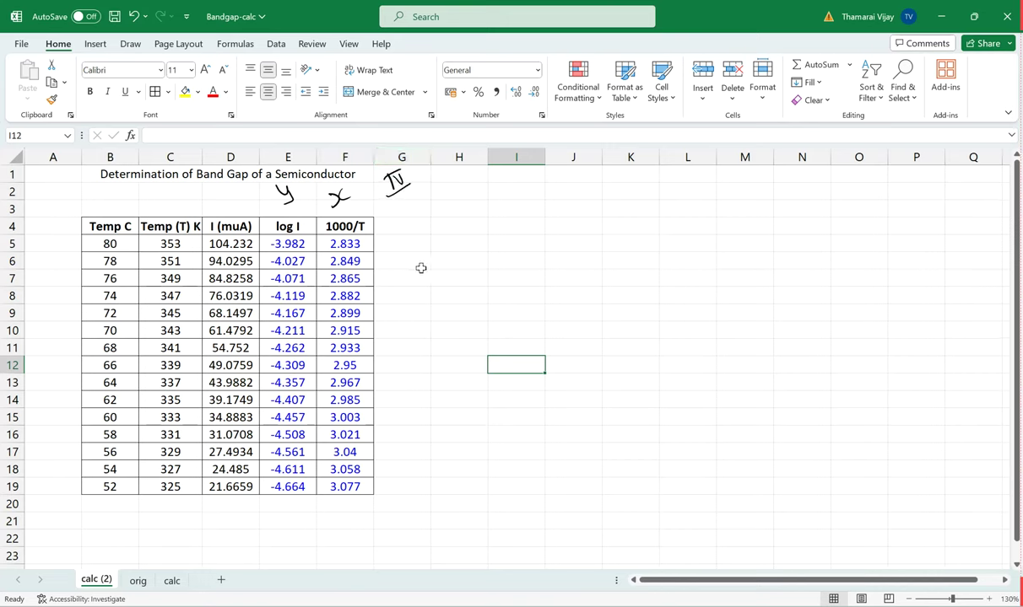
- Enter the heading Range in H5, with the column labels y in H6 and x in I6
left_click(401, 244)
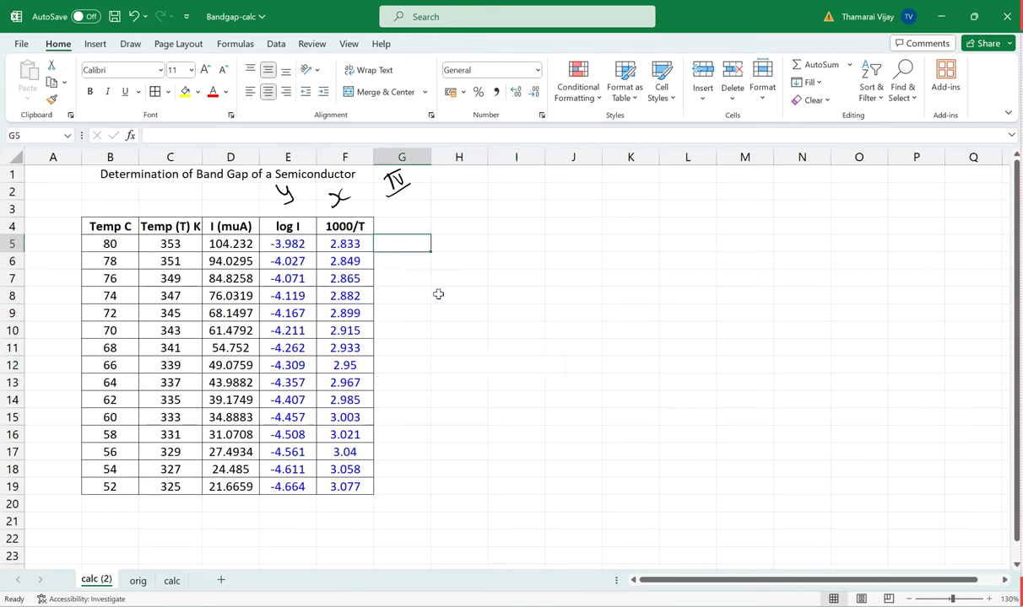
left_click(443, 243)
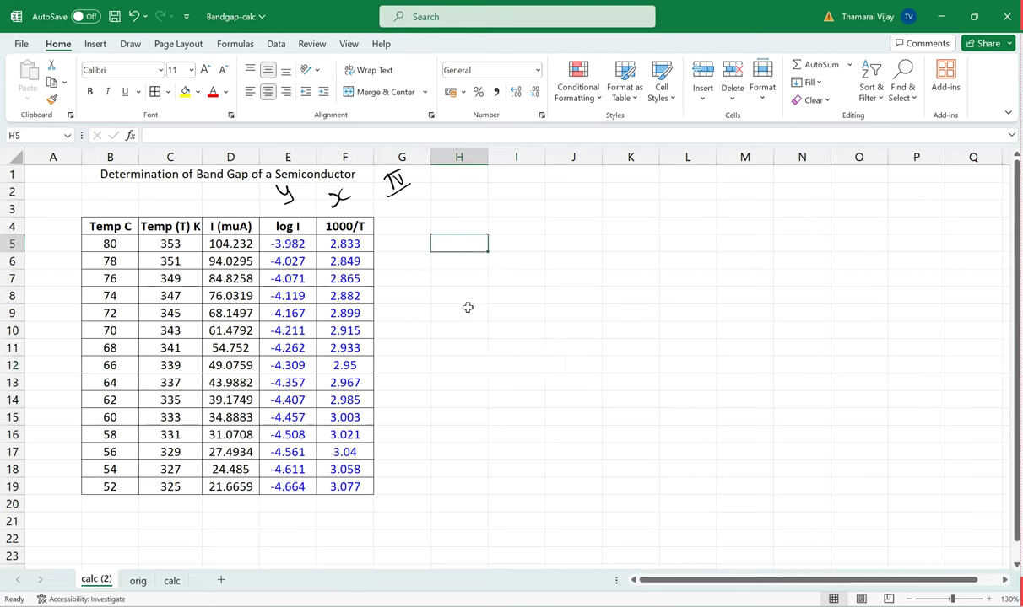
type("Range")
key("Return")
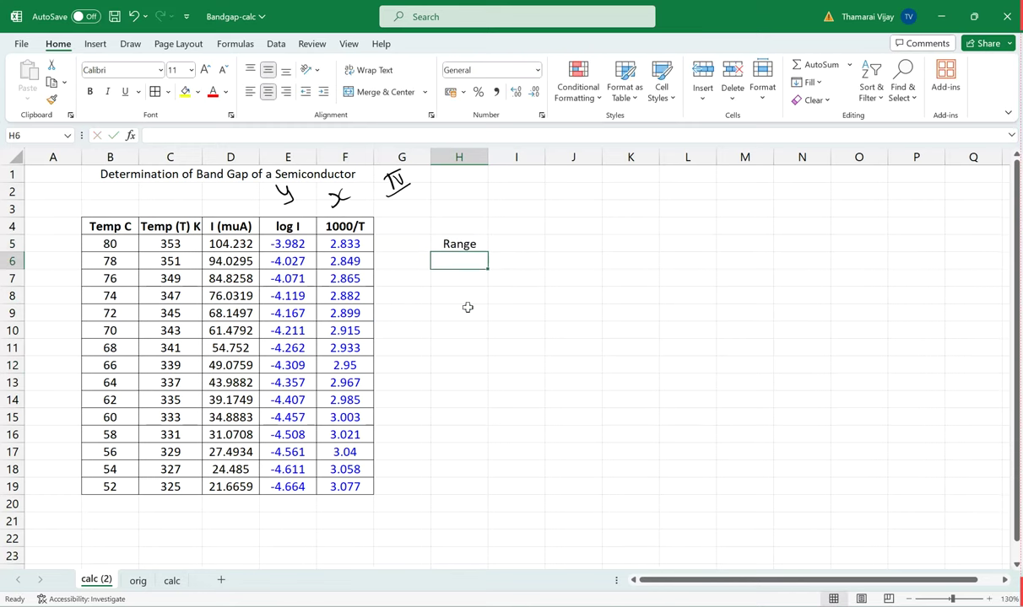
type("y")
key("Tab")
type("x")
key("Return")
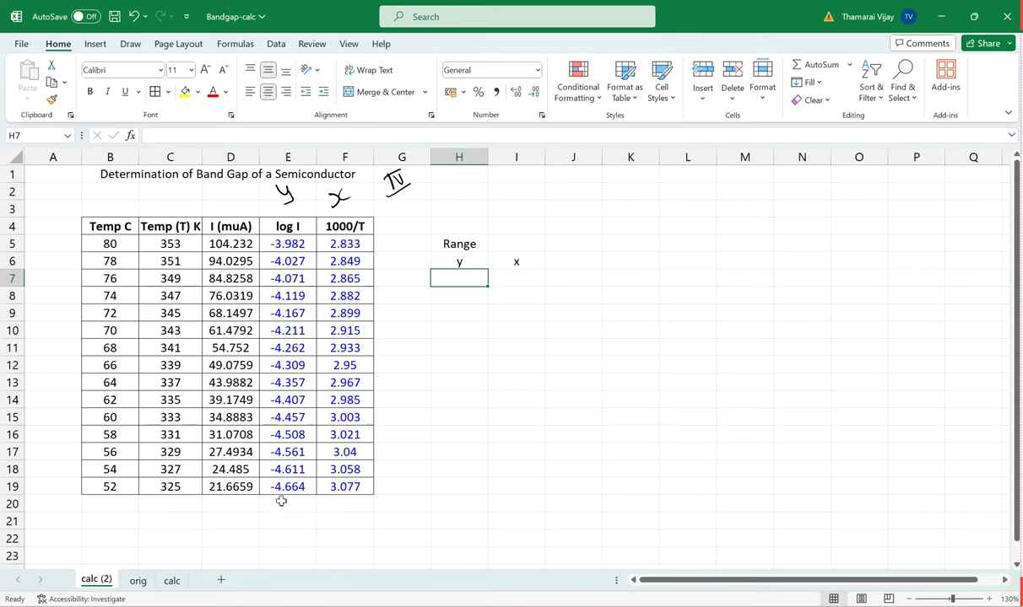
- Calculate the y range in H7 with the formula =E5-E19
type("=")
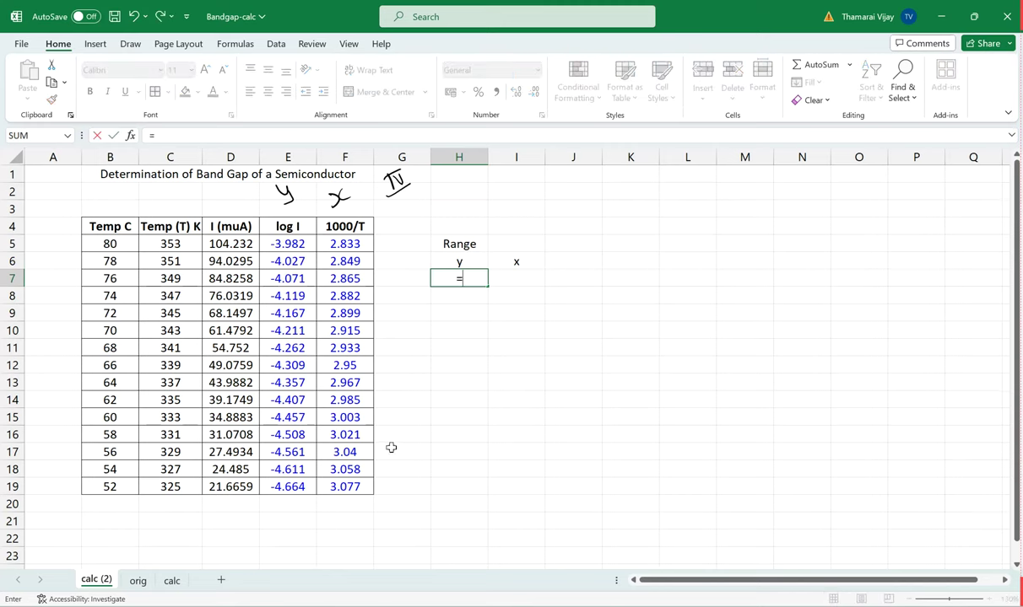
left_click(289, 243)
type("-")
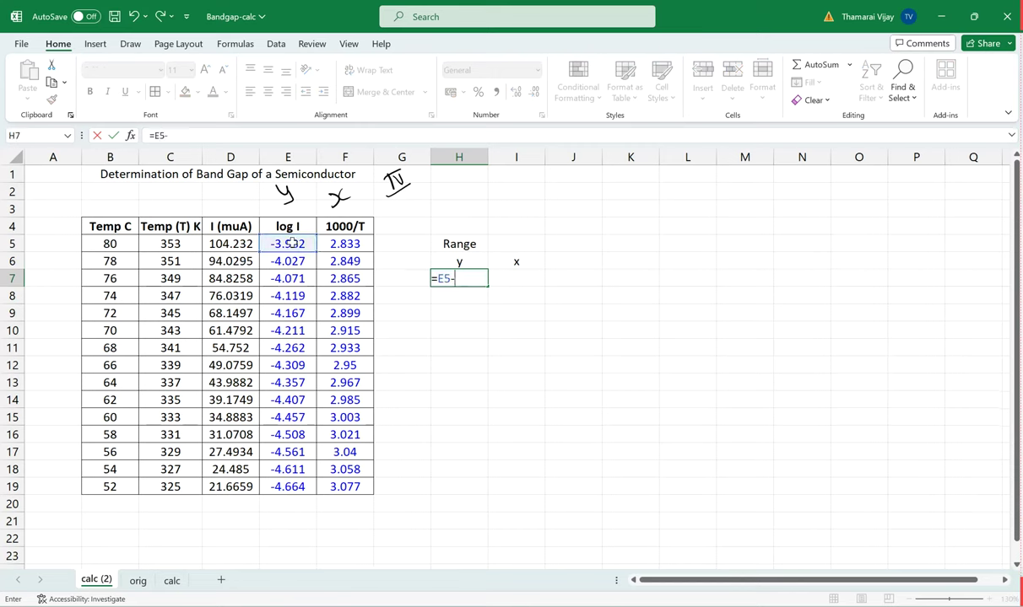
left_click(302, 487)
key("Return")
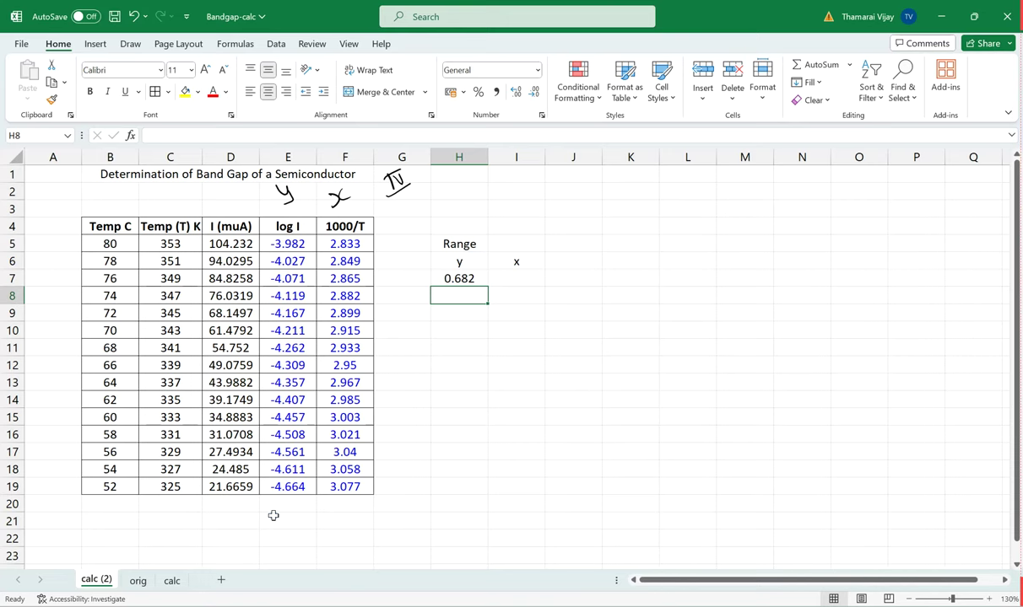
- Enter the row label range in G7
left_click(411, 271)
type("ra")
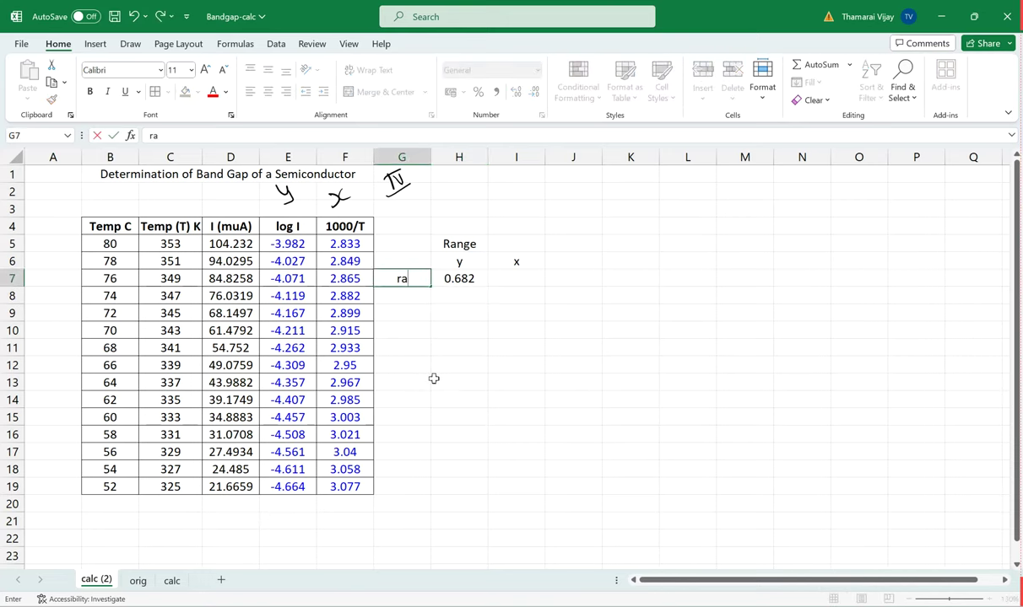
type("nge")
left_click(445, 365)
- Calculate the x range in I7 with the formula =F19-F5
left_click(537, 283)
type("=")
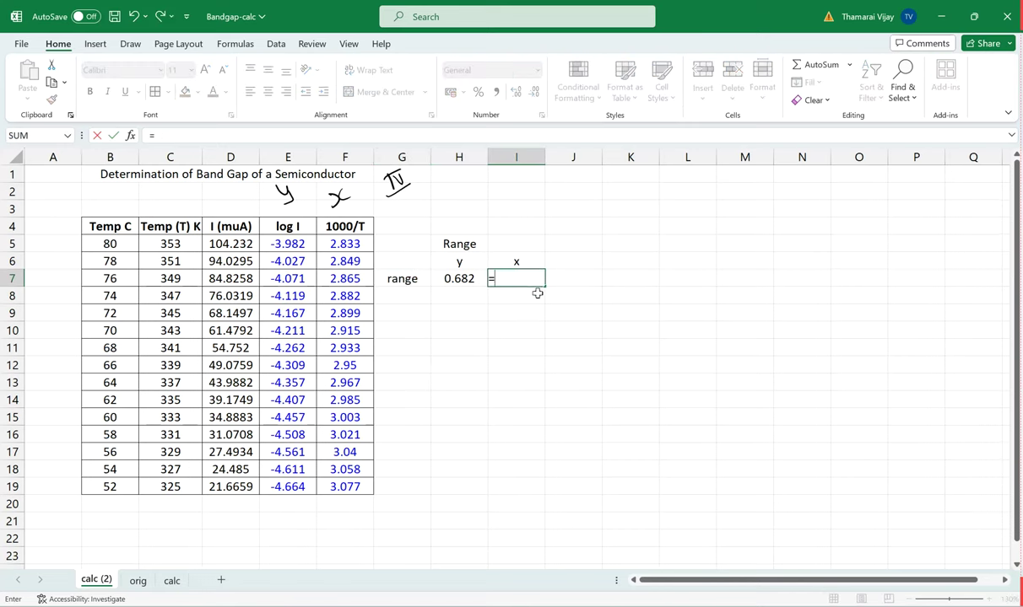
left_click(337, 486)
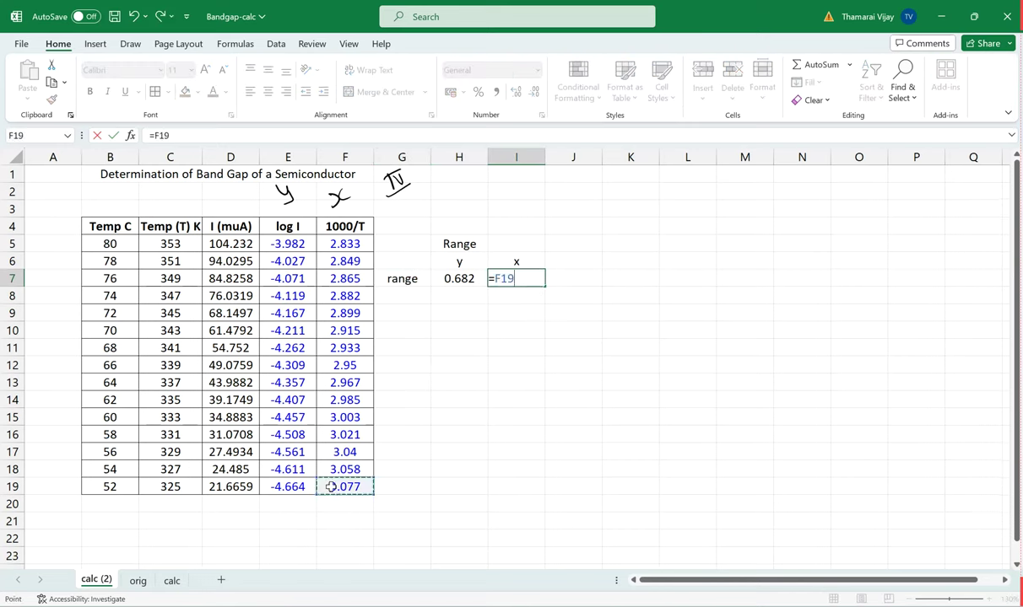
type("-")
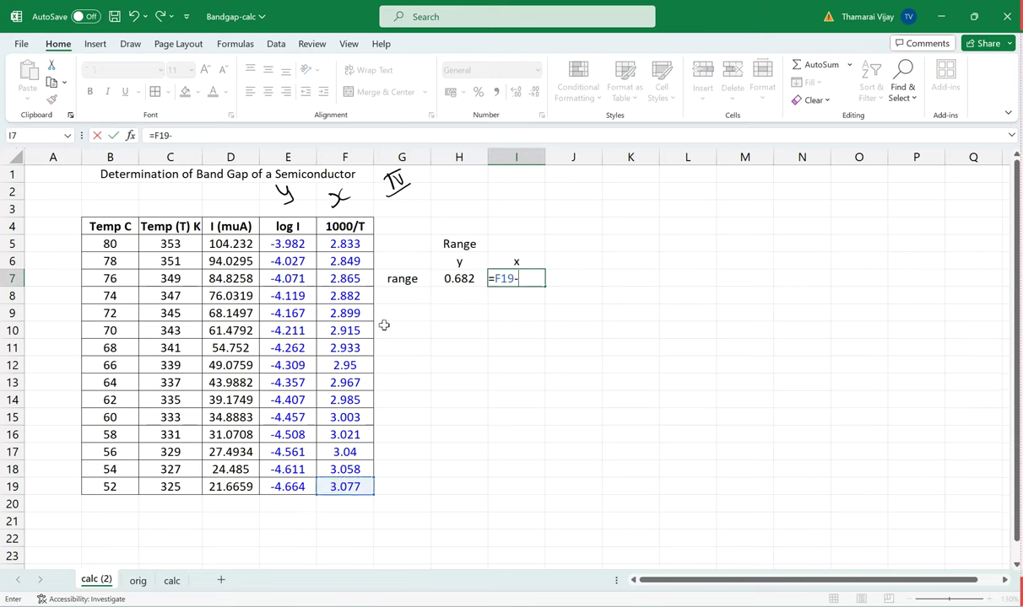
left_click(334, 243)
key("Return")
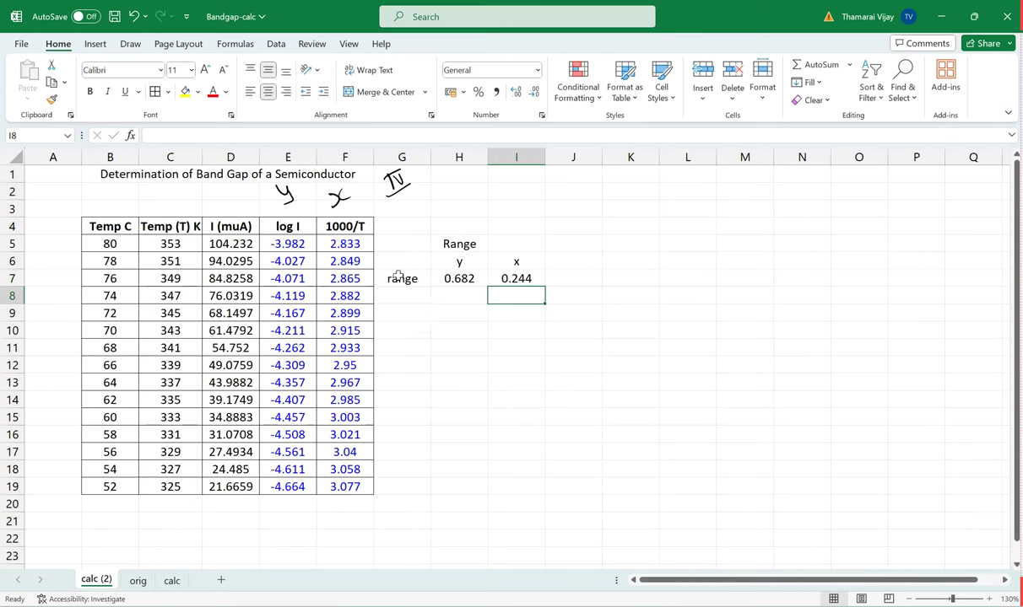
- Fill row 8 with the label spaces in G8, 20 for y, 15 for x, and the unit cm in J8
left_click(413, 295)
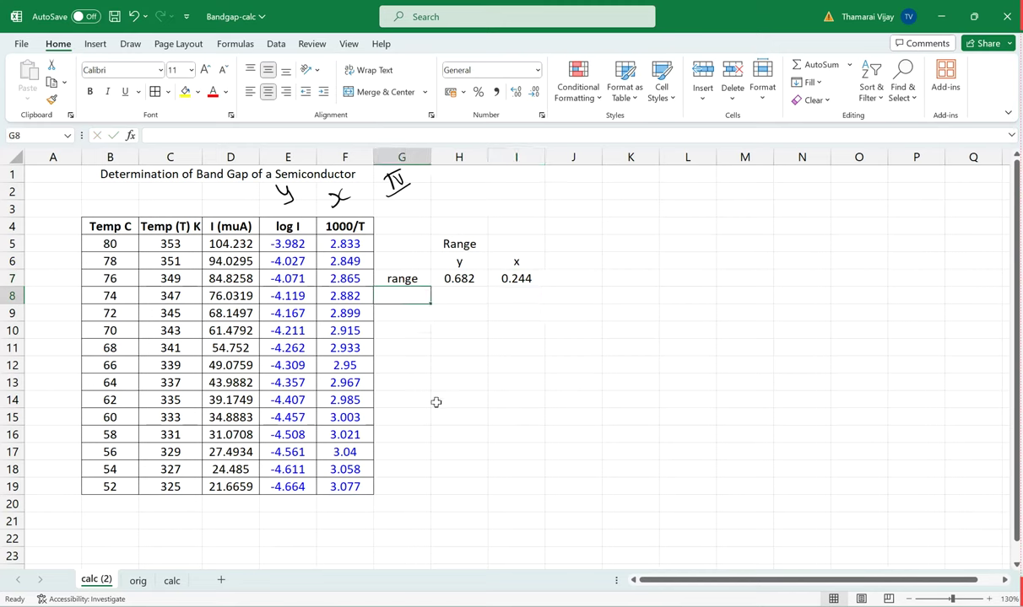
type("sp")
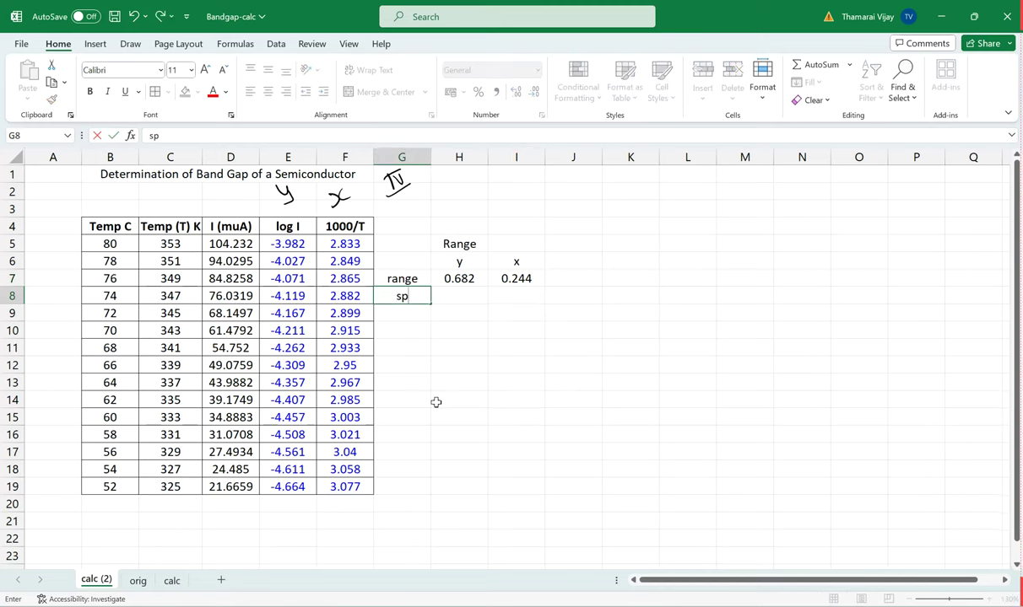
type("aces")
key("Tab")
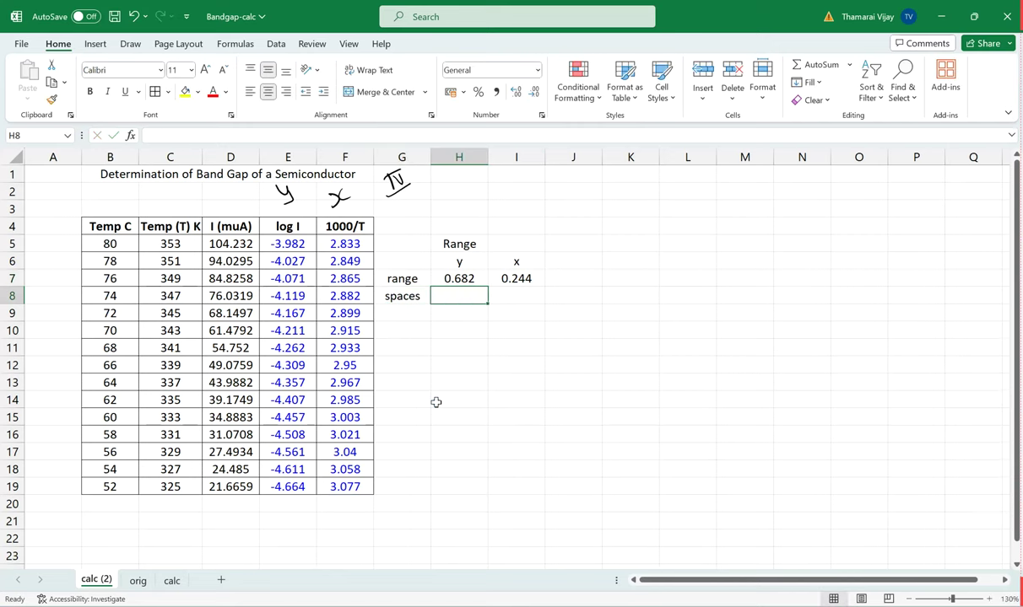
type("20")
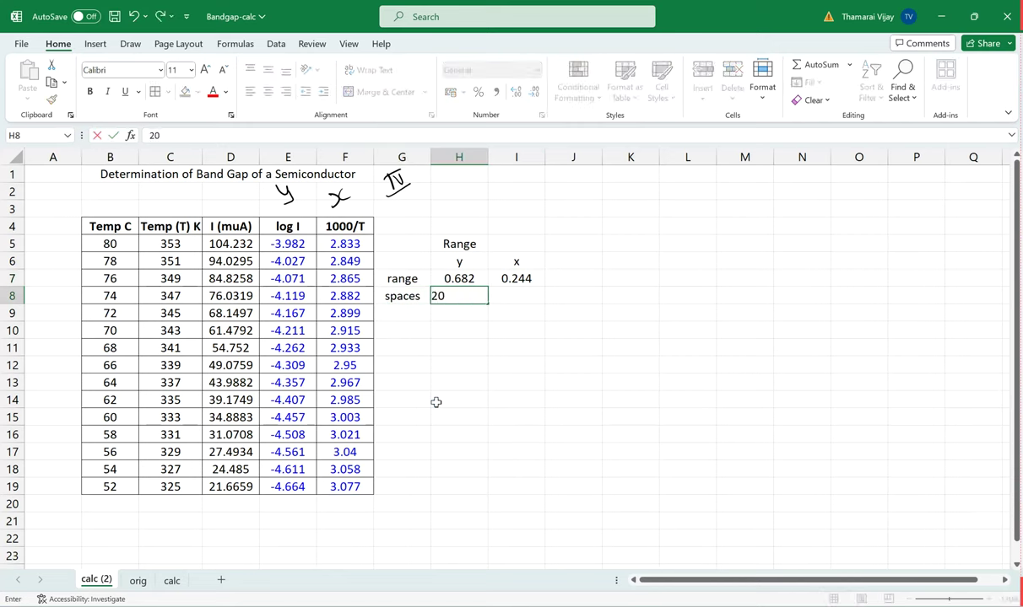
key("Tab")
type("1")
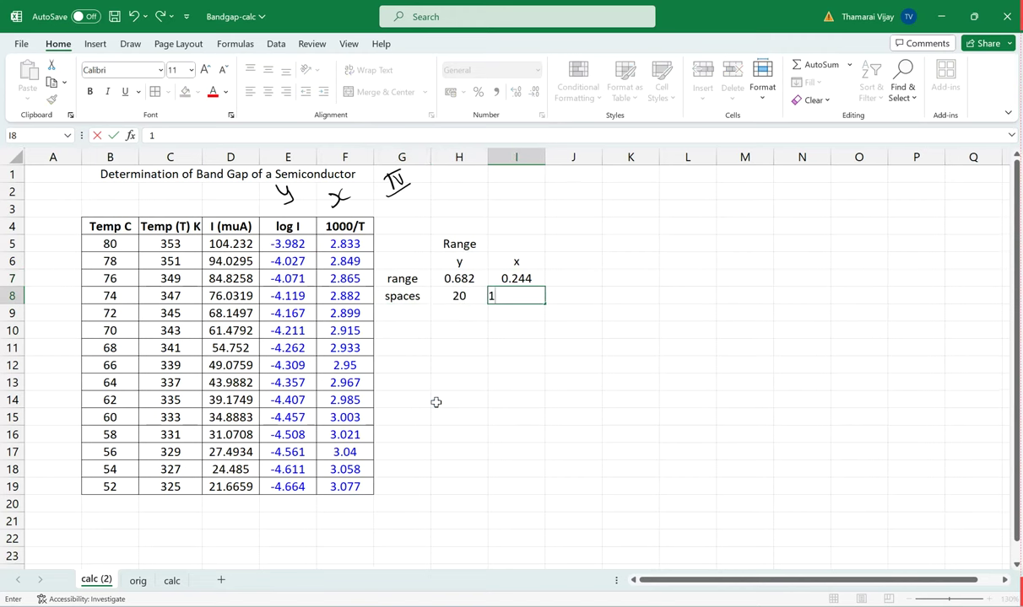
key("Return")
key("Up")
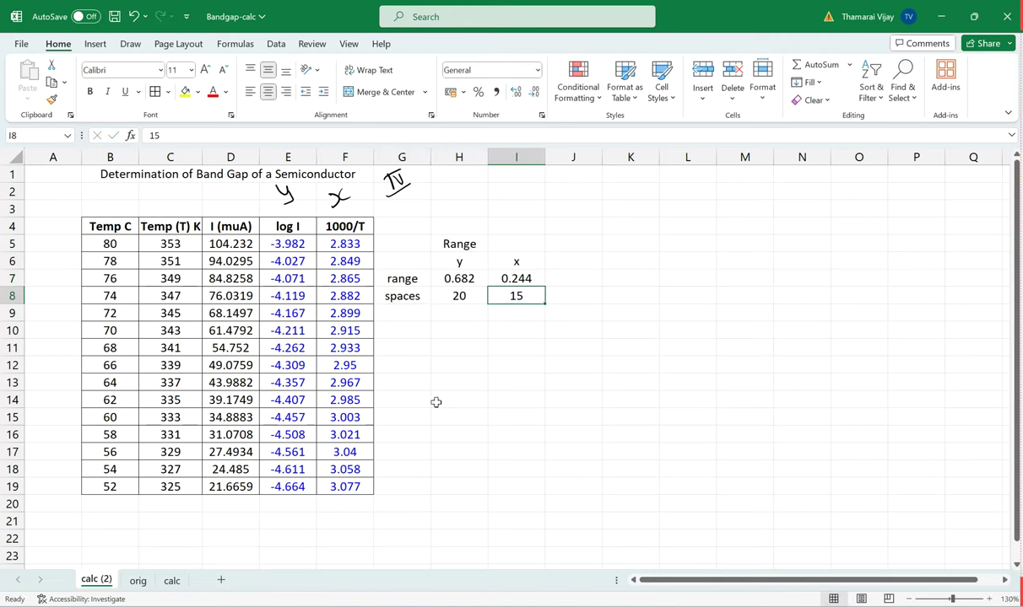
key("Tab")
type("cm")
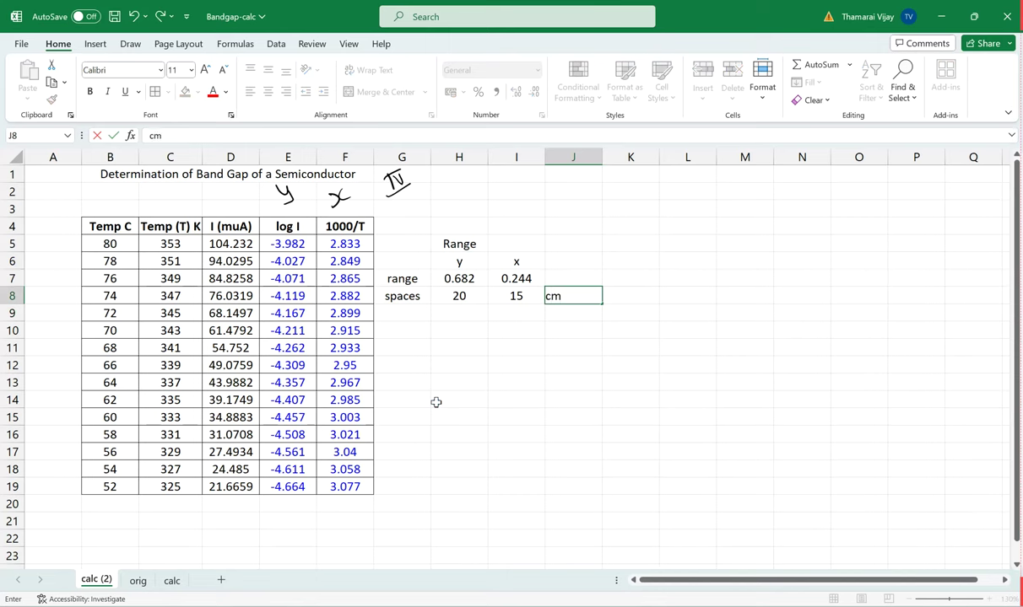
key("Return")
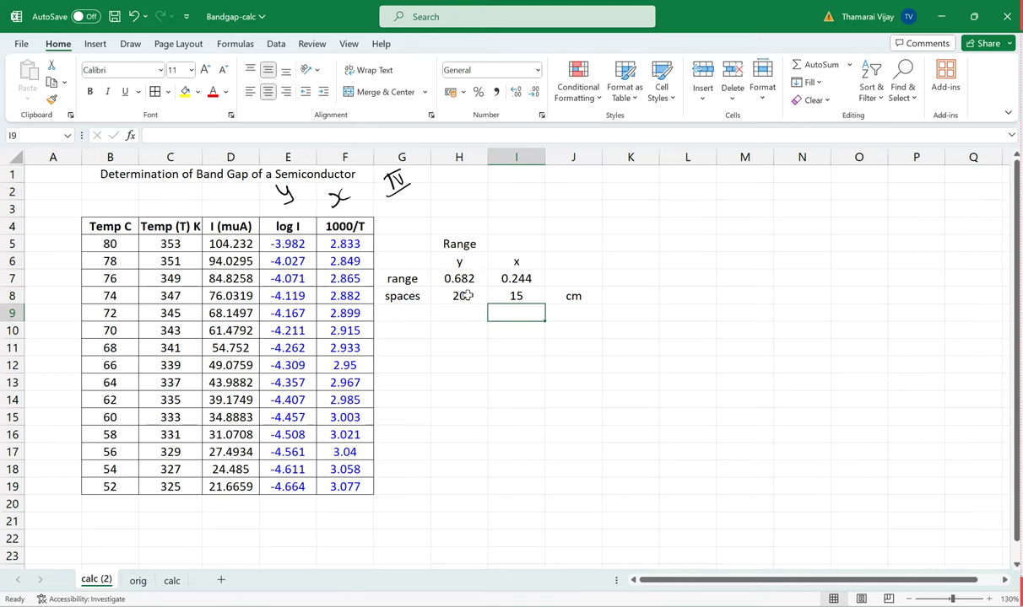
- Label G9 as scale and calculate the y scale in H9 with the formula =H7/H8
left_click(449, 313)
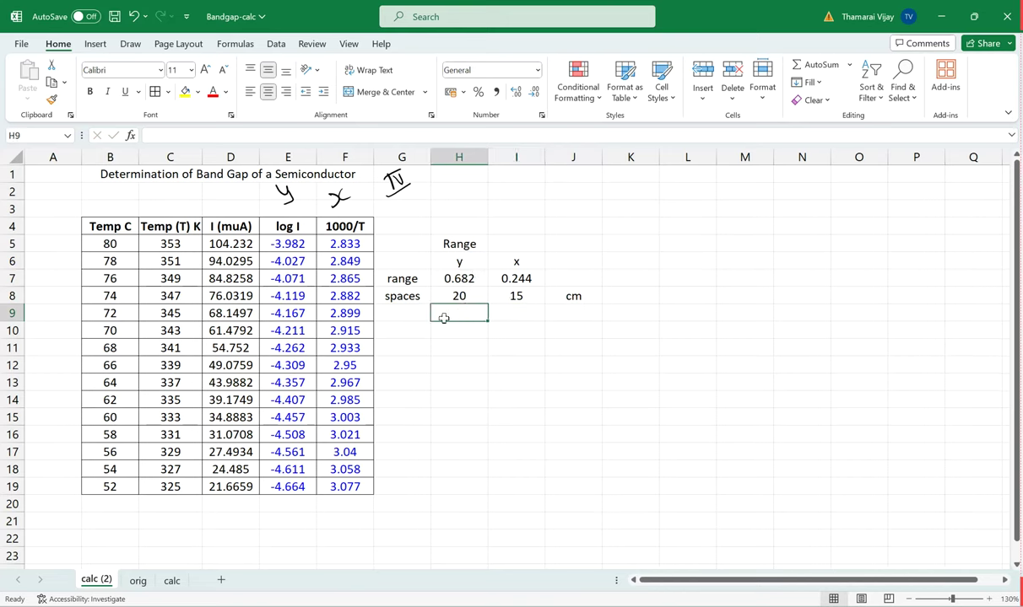
left_click(402, 313)
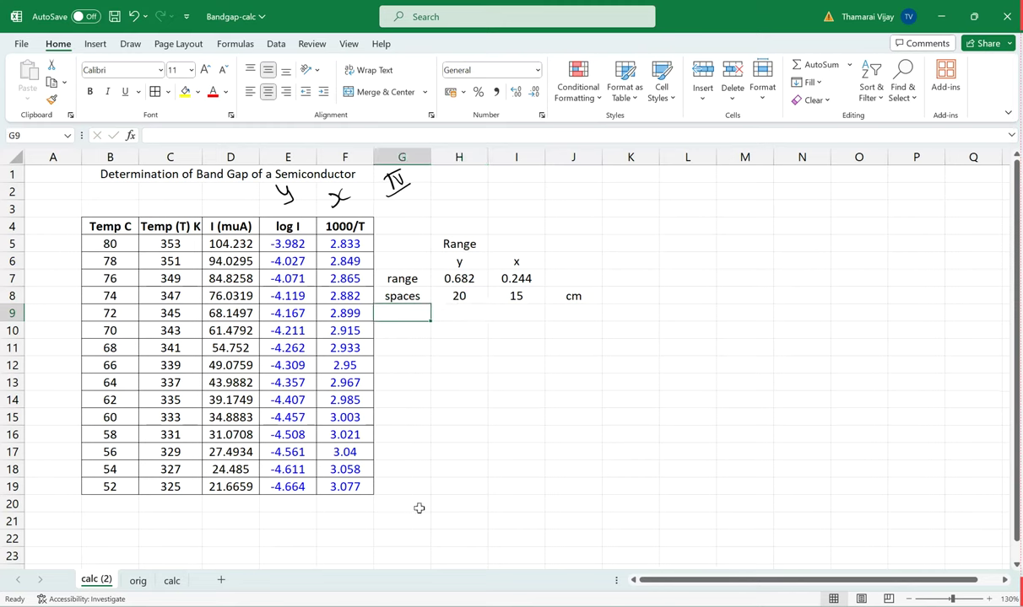
type("scale")
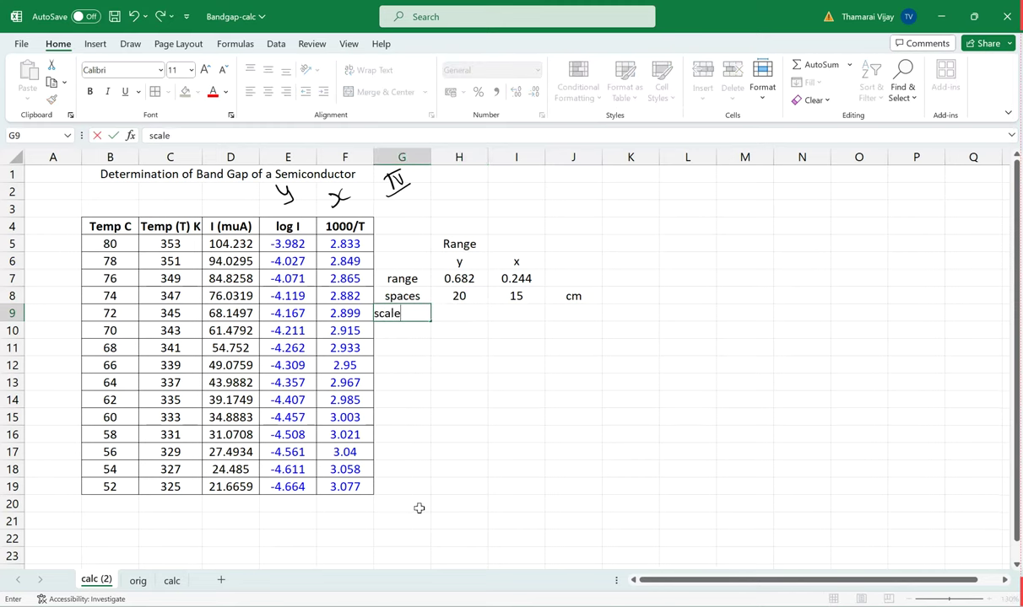
key("Tab")
type("=")
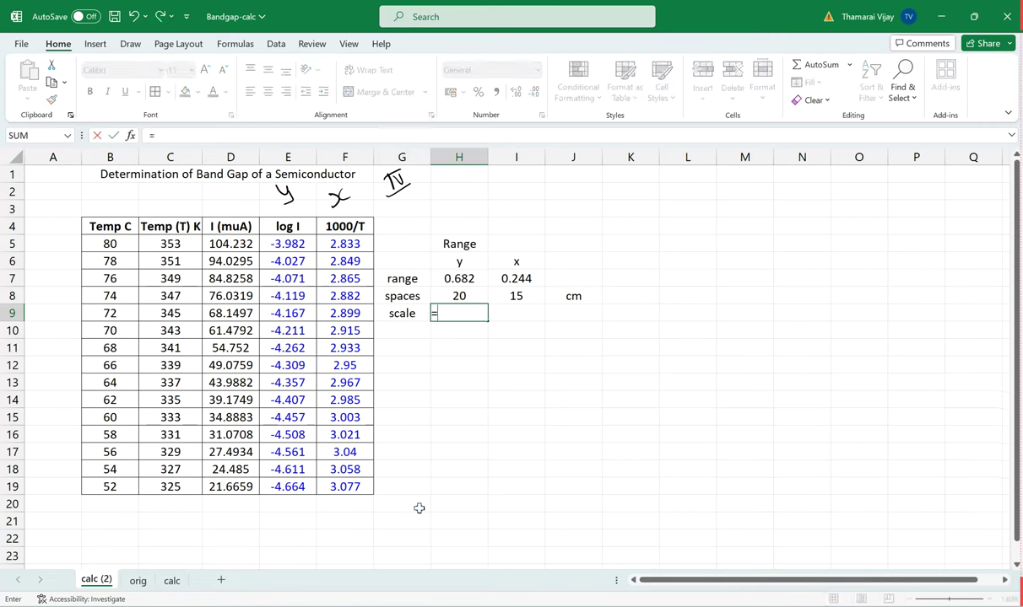
left_click(475, 276)
type("/")
left_click(464, 295)
key("Return")
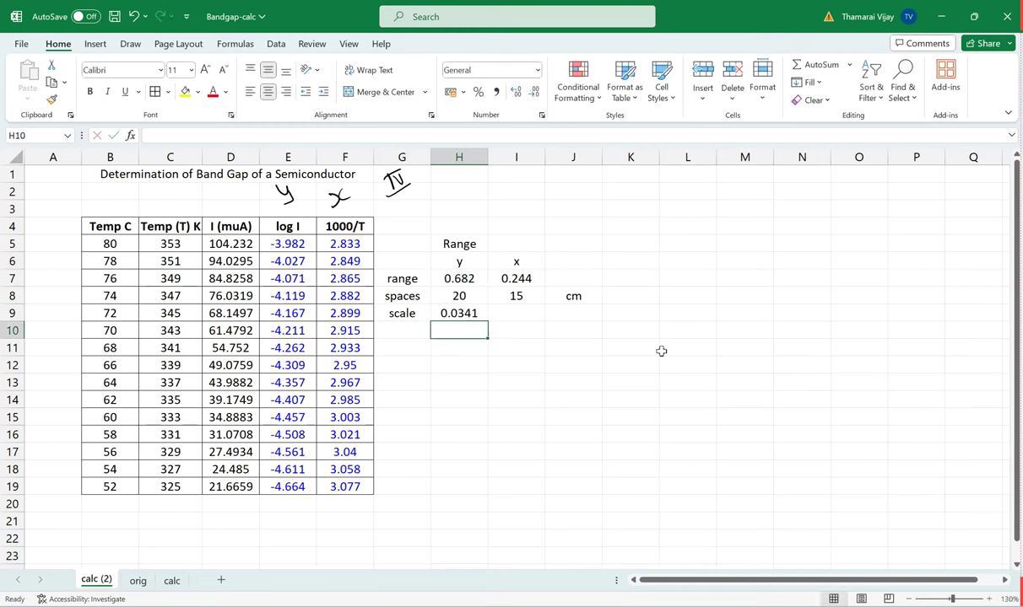
- Copy the scale formula from H9 across to I9 for the x axis
left_click(477, 314)
left_click_drag(487, 322, 544, 319)
left_click(515, 344)
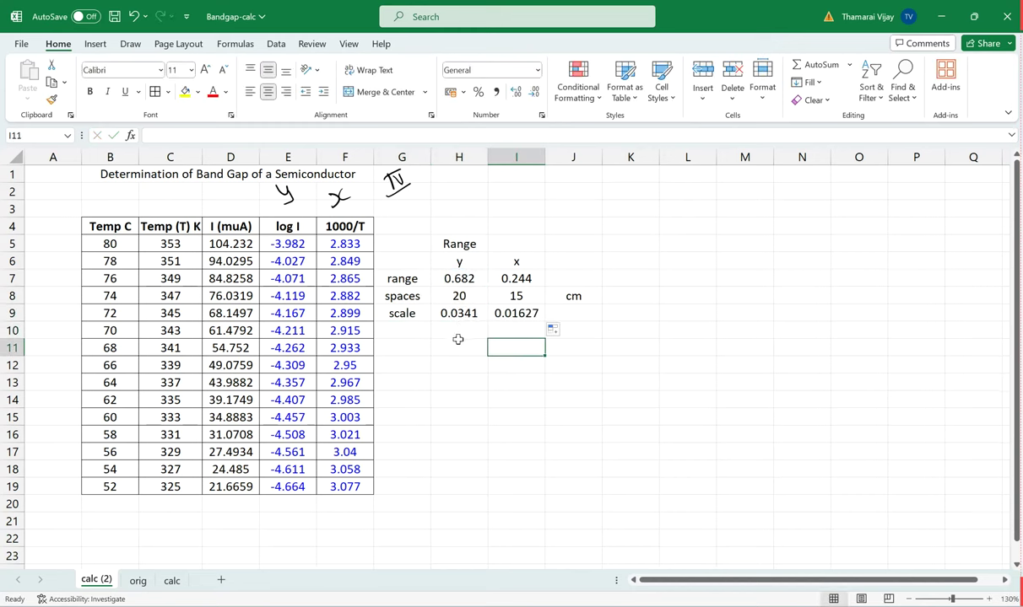
left_click(398, 330)
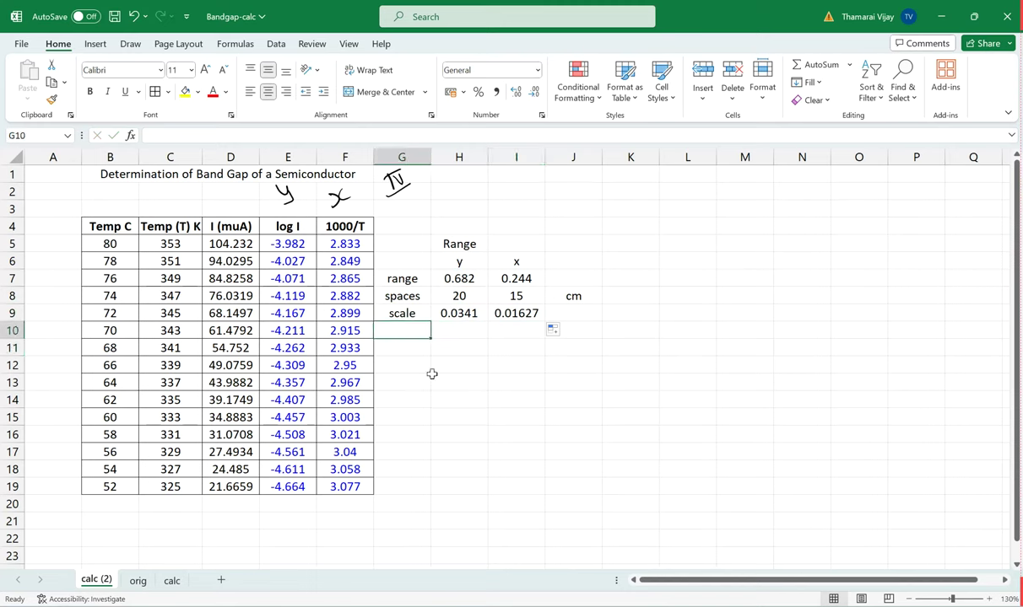
- Fill row 10 with the label round-off in G10, 0.05 for the y scale and 0.02 for the x scale
type("rou")
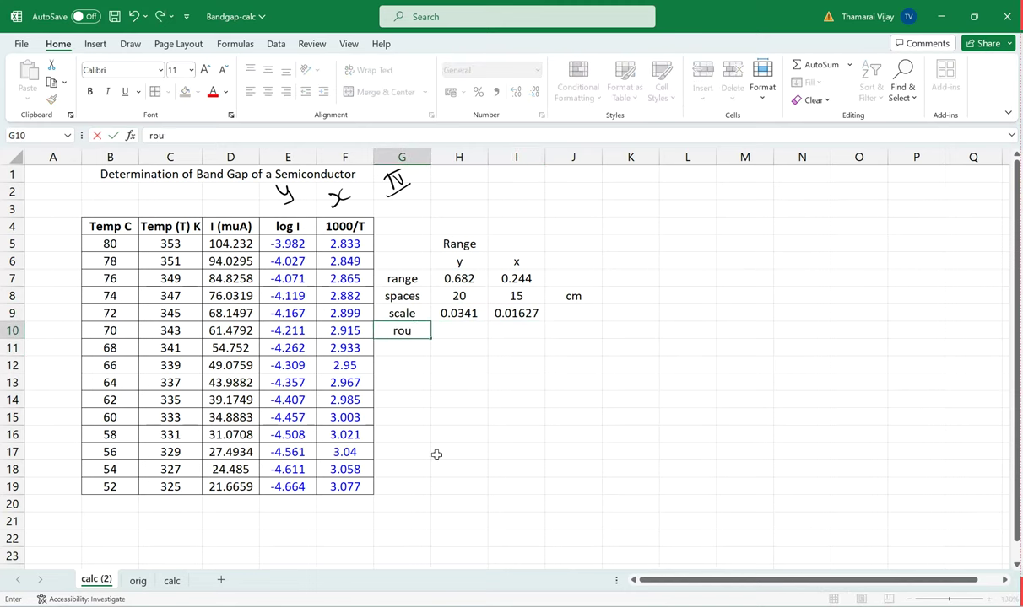
type("nd-off")
key("Tab")
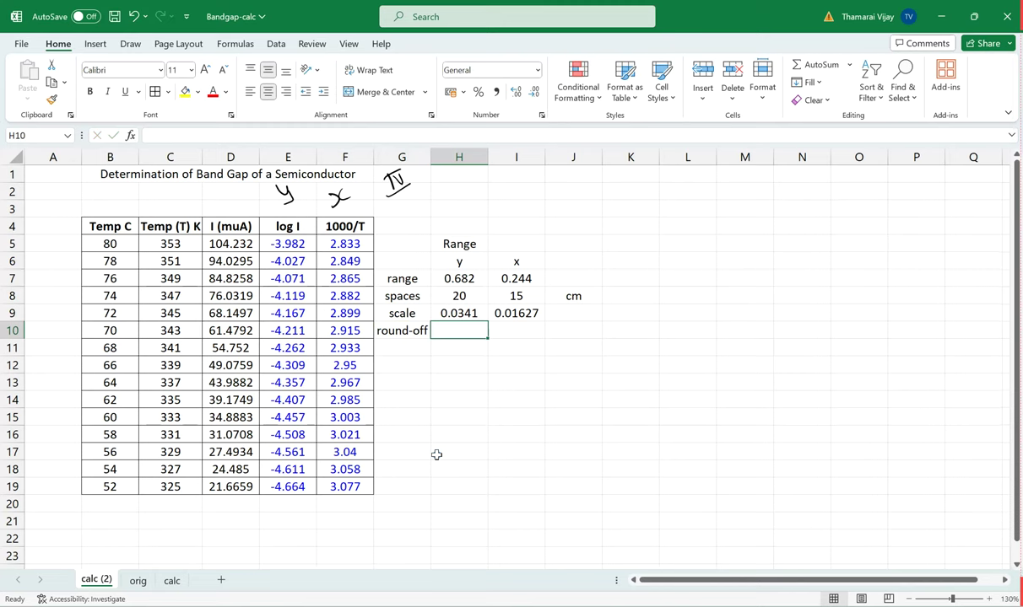
type("0.05")
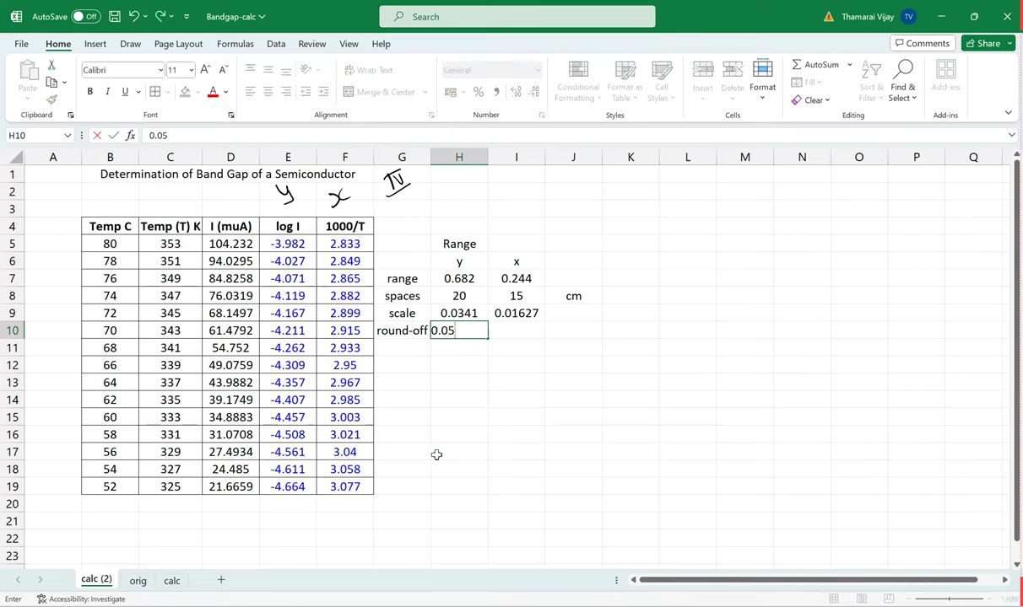
key("Tab")
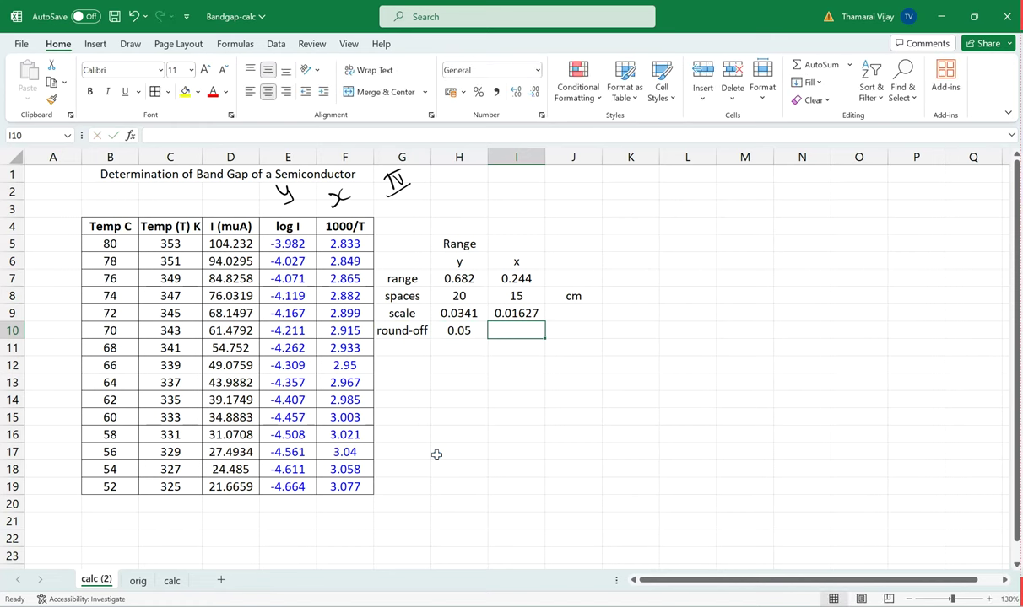
type("0.02")
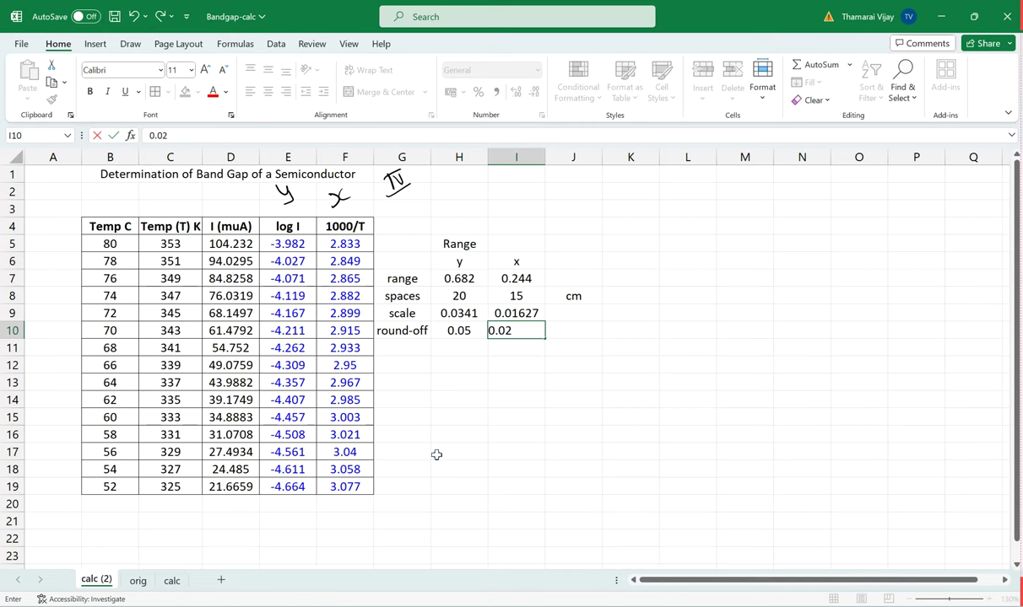
key("Tab")
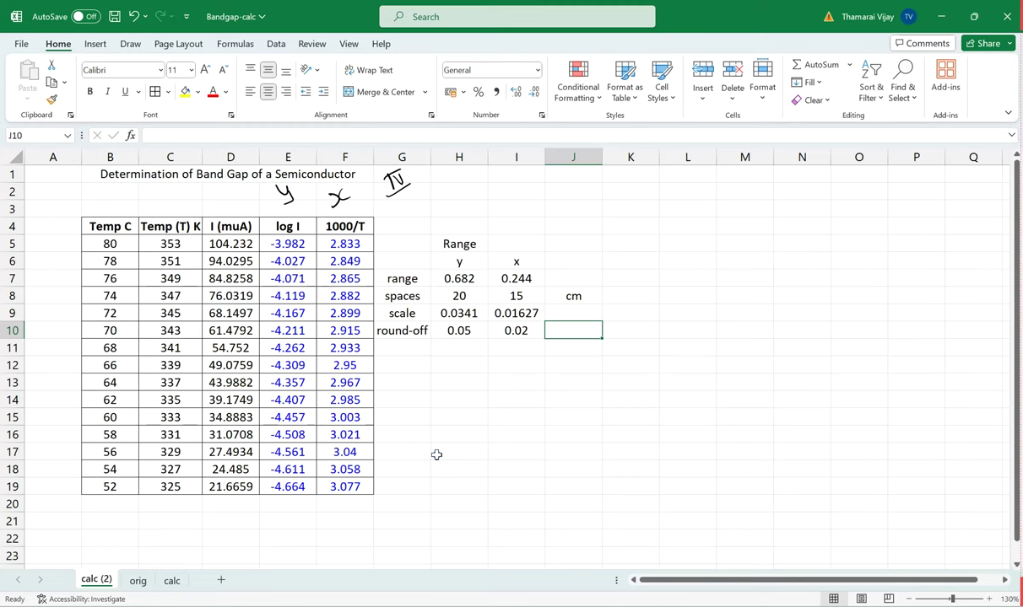
- Enter the column headings y in L3 and x in M3 for the axis values
left_click(682, 208)
type("y")
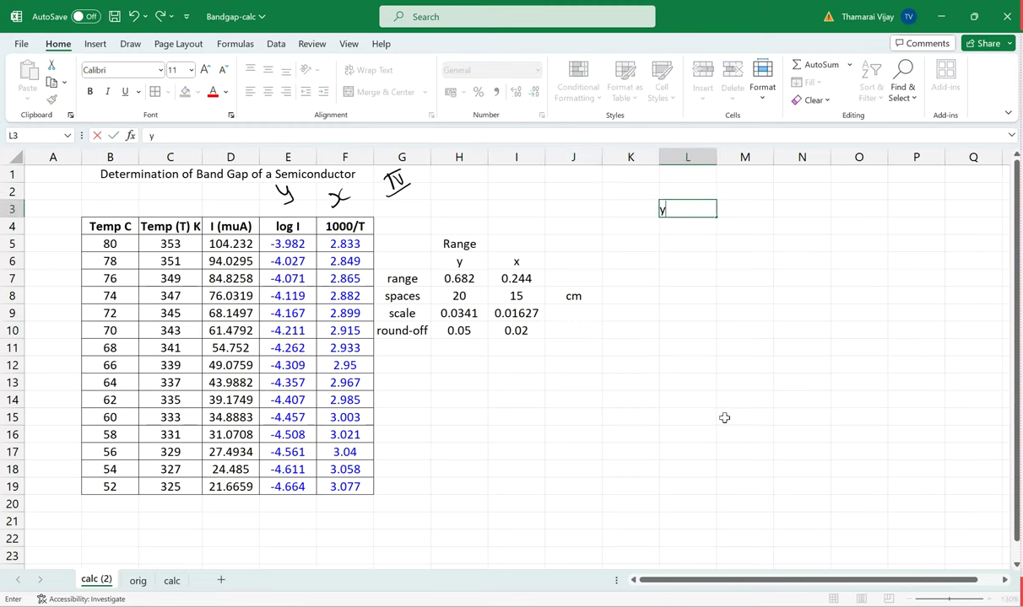
key("Tab")
type("x")
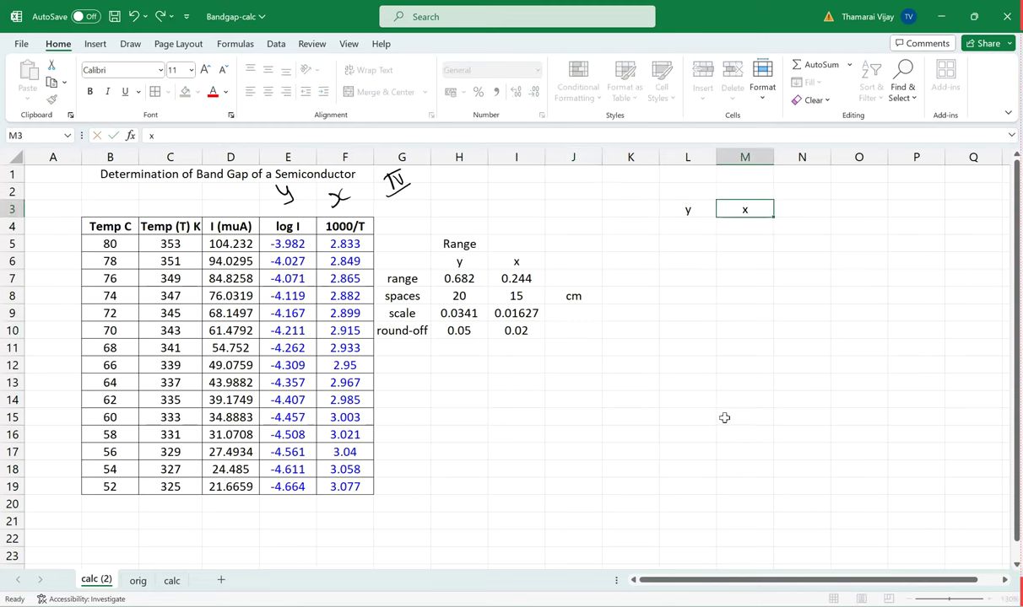
key("Return")
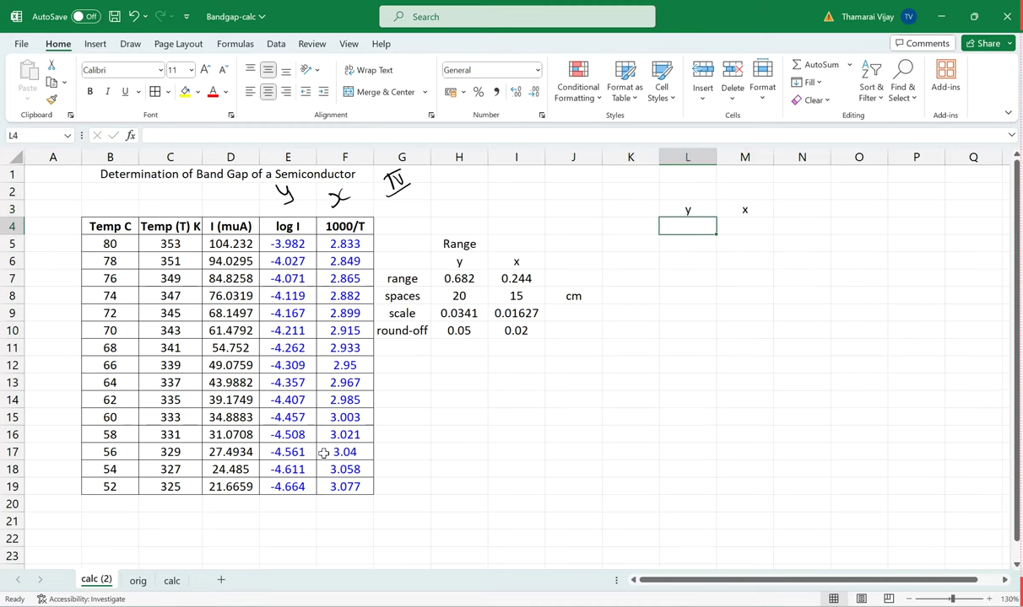
- Enter -3.98 in L4 as the starting value of the y axis
type("-.")
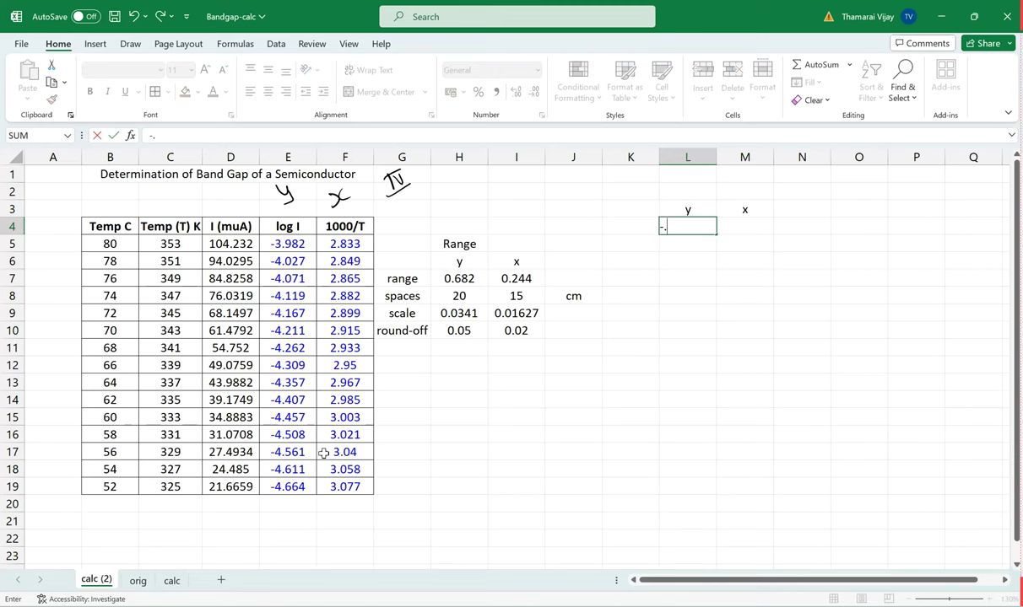
type("3")
type(".982")
type("0")
key("Return")
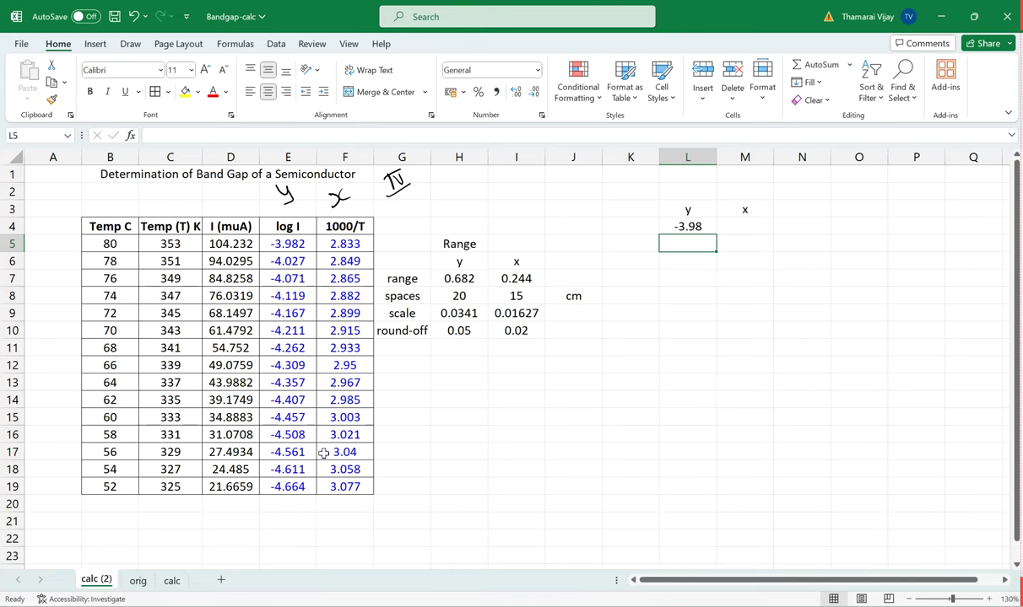
- Calculate the next y-axis value in L5 with =L4-0.05 and fill the formula down to L23
type("=")
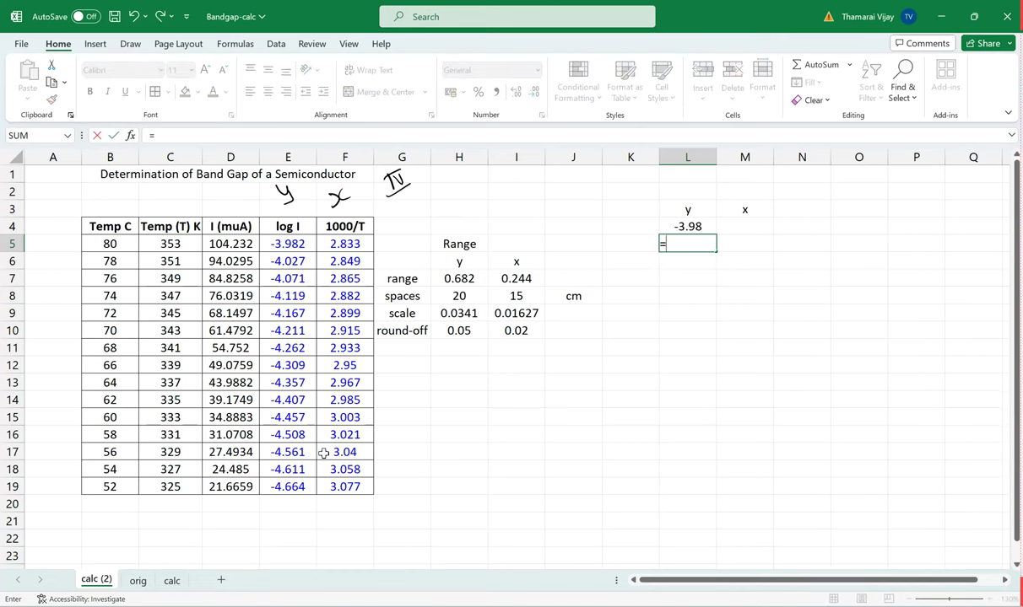
left_click(675, 226)
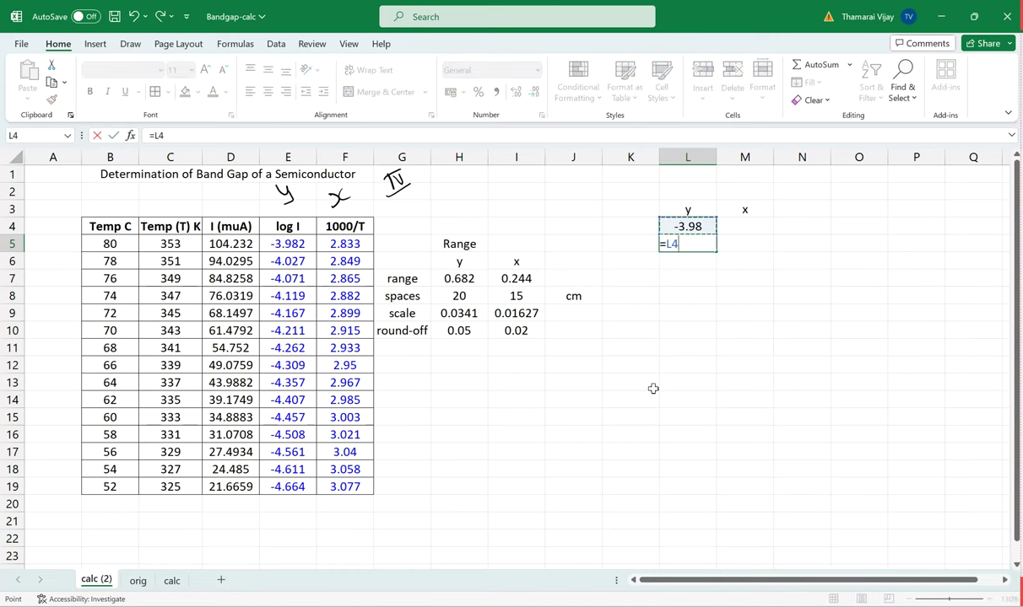
type("-0.05")
key("Return")
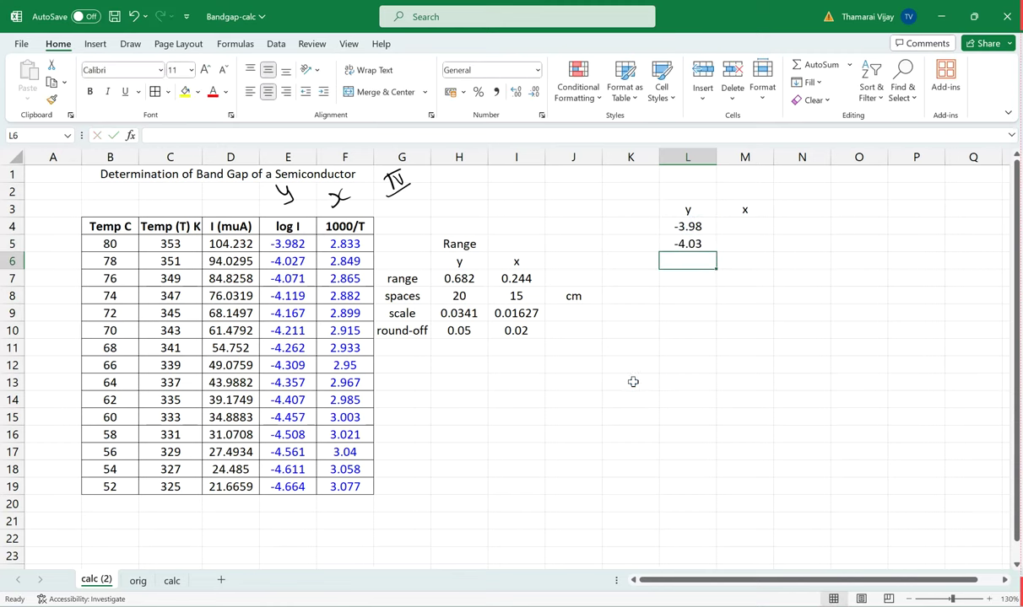
left_click(697, 245)
left_click_drag(715, 252, 693, 558)
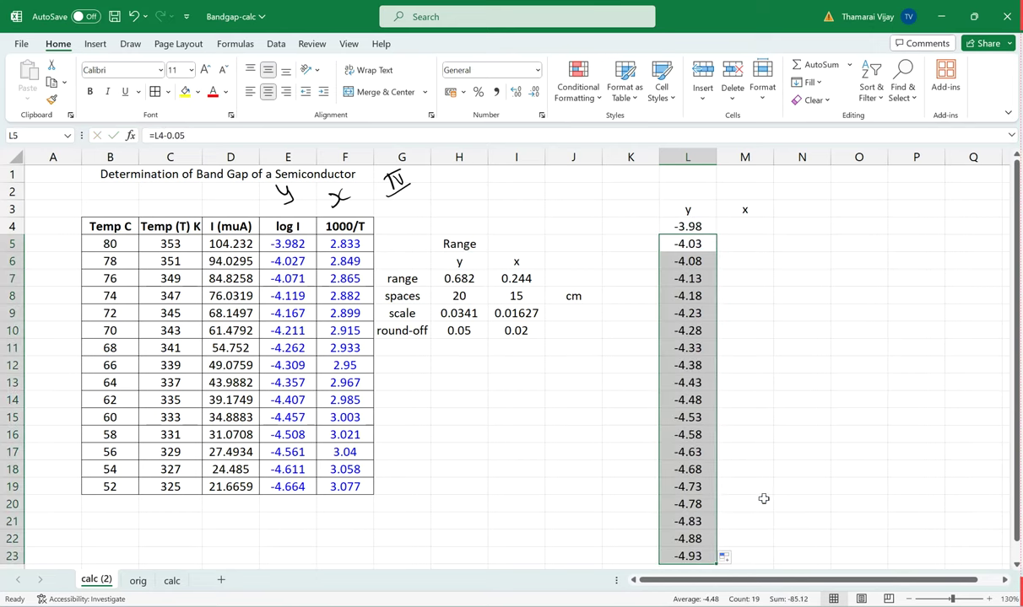
- Colour the surplus y-axis values in L20:L23 red
scroll(764, 499, "down", 2)
scroll(763, 499, "up", 2)
scroll(712, 328, "down", 2)
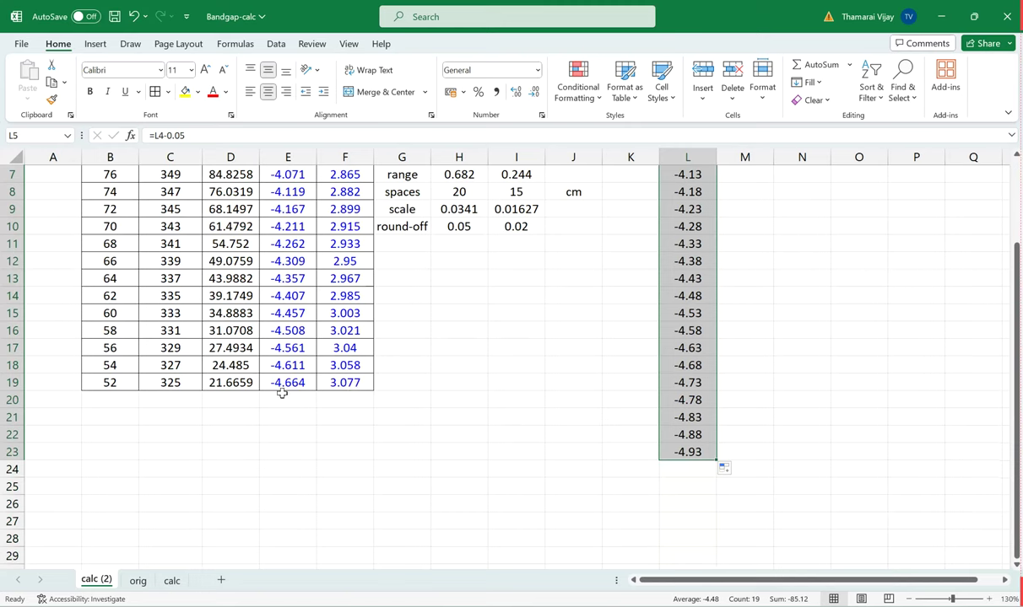
left_click(664, 386)
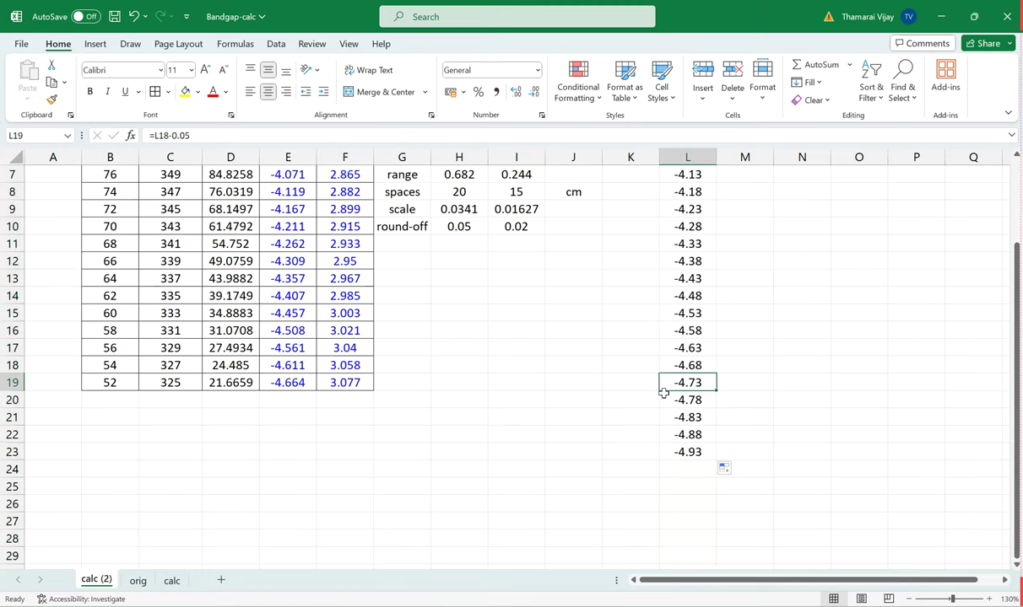
left_click_drag(669, 398, 676, 460)
left_click(212, 92)
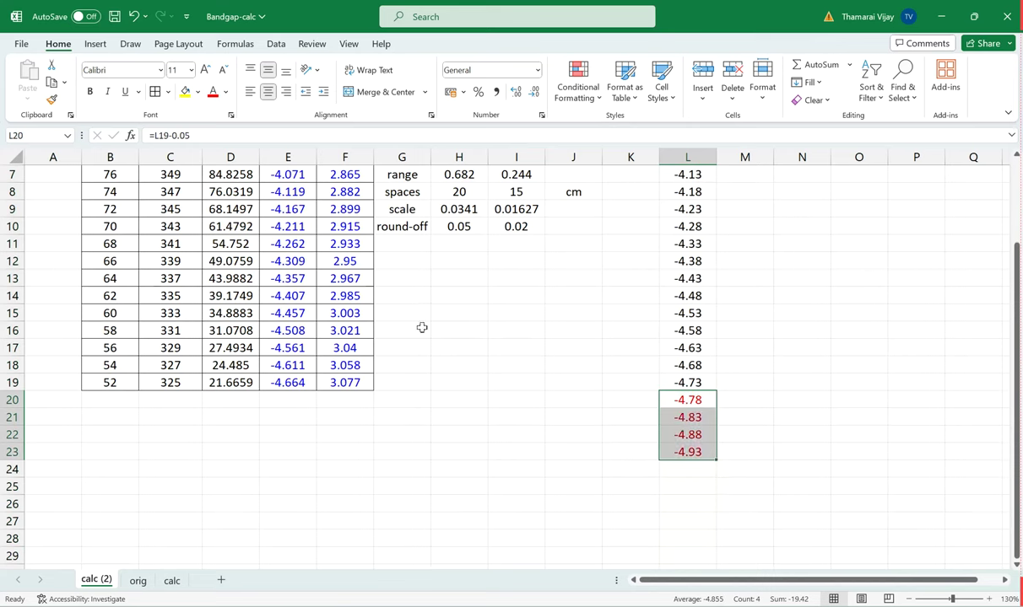
left_click(618, 382)
scroll(625, 384, "up", 1)
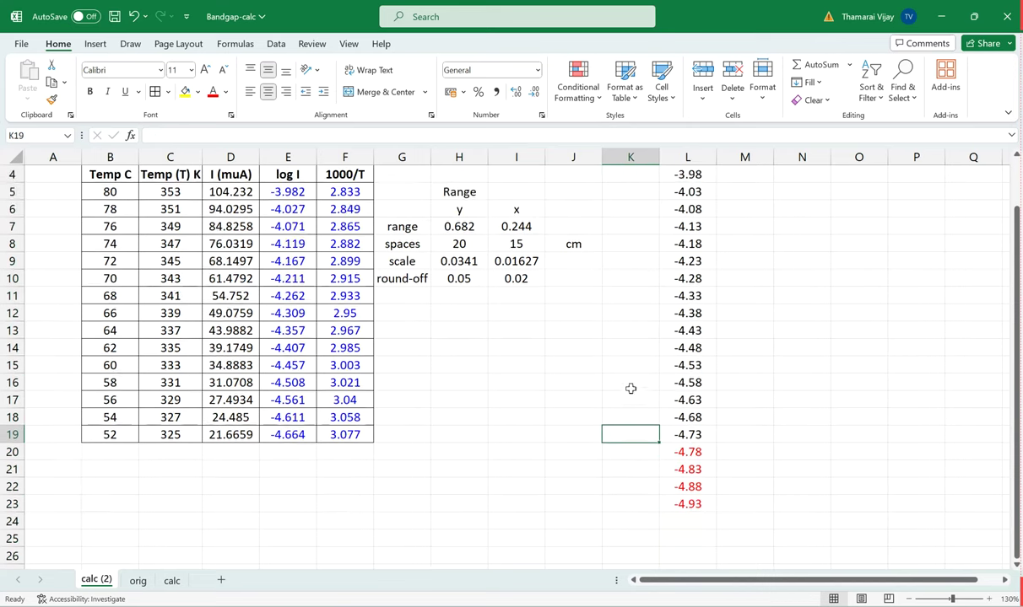
scroll(630, 388, "up", 1)
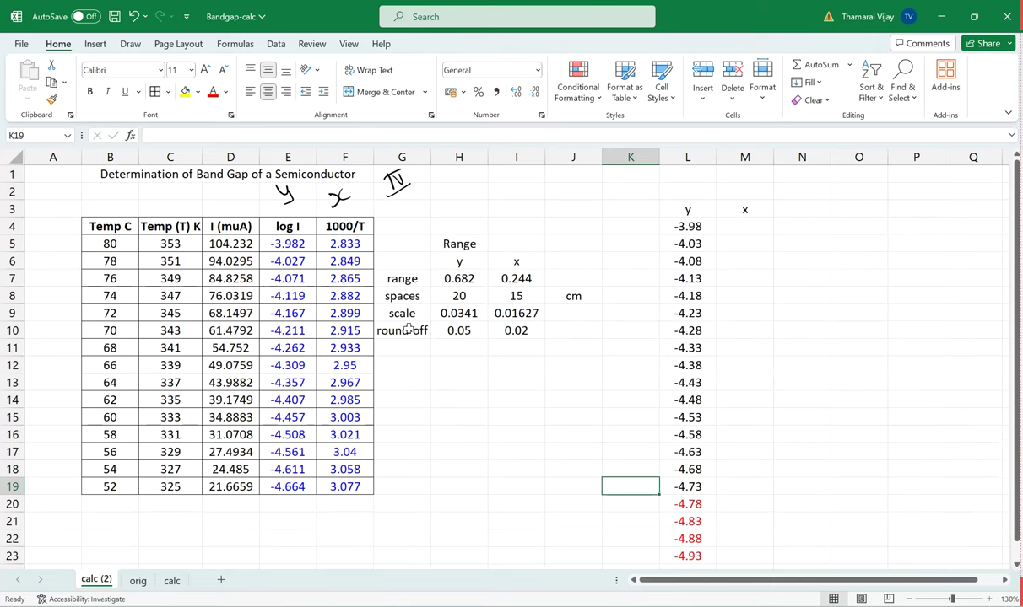
scroll(646, 426, "down", 1)
scroll(665, 379, "up", 1)
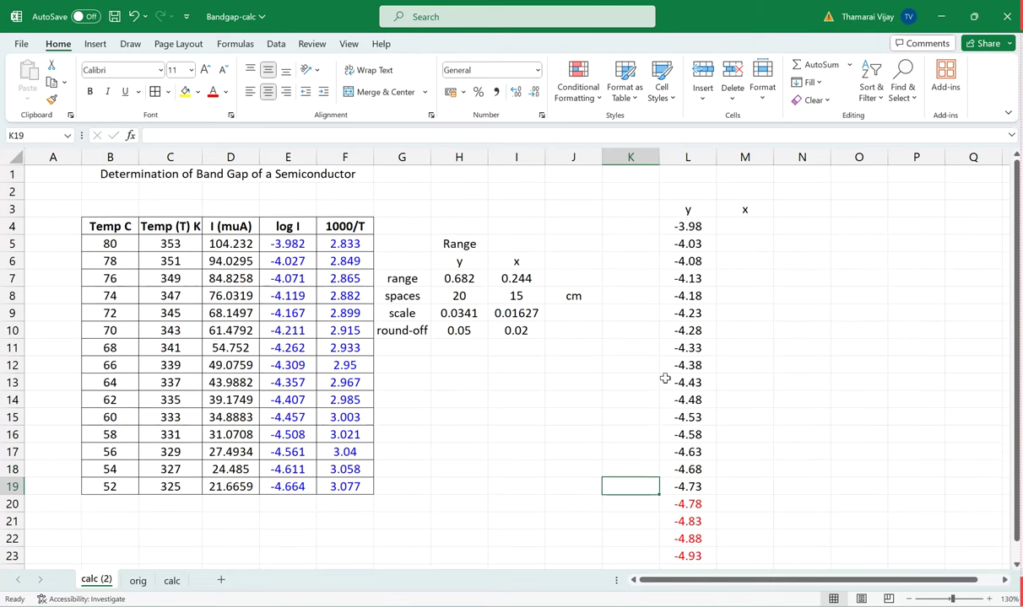
left_click_drag(687, 227, 697, 477)
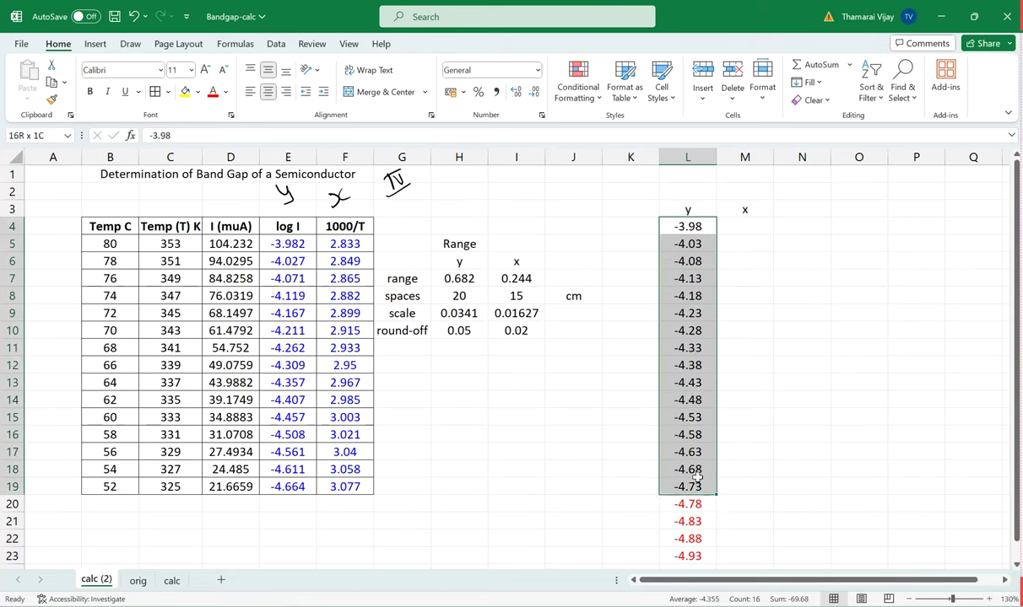
left_click(639, 480)
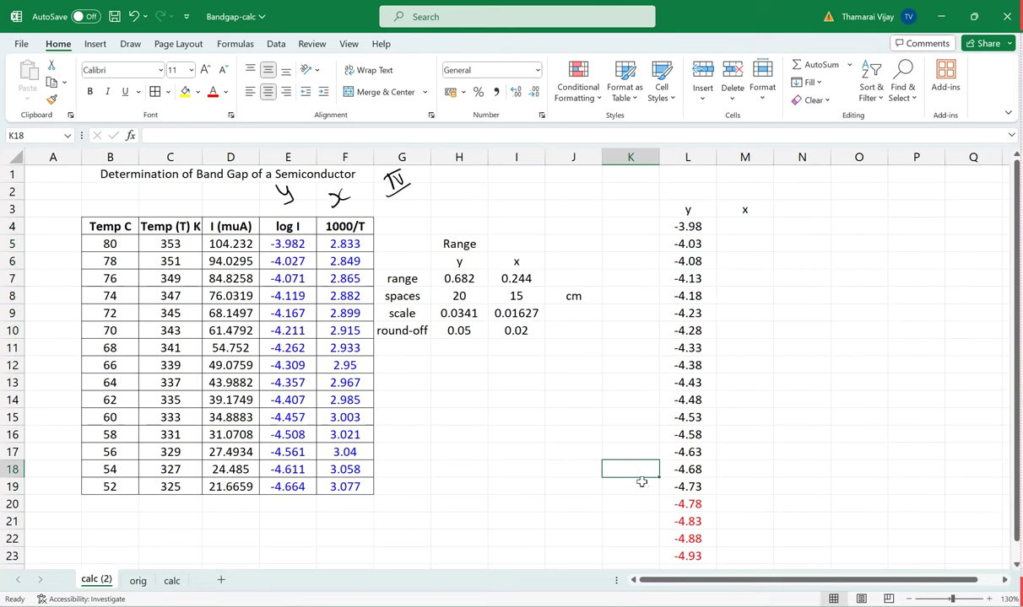
- Enter 2.83 in M4 as the starting value of the x axis
left_click(743, 226)
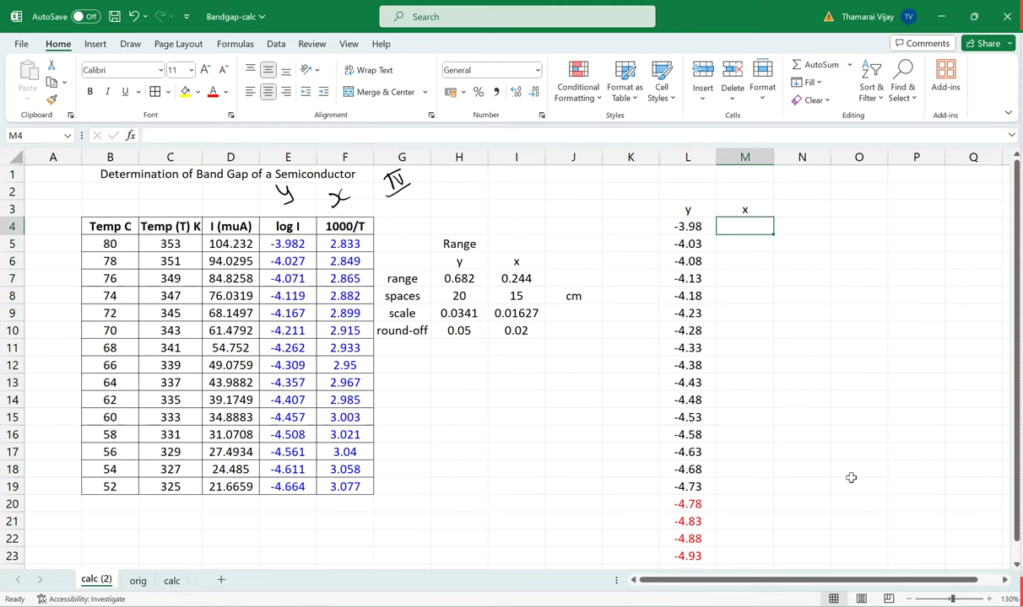
type("2")
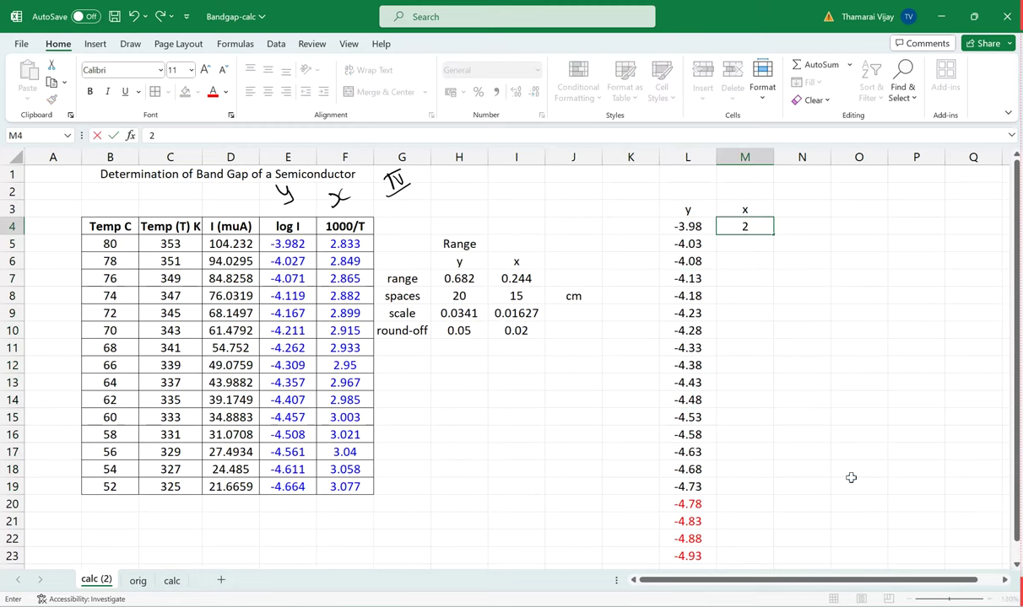
type(".83")
key("Return")
- Calculate the next x-axis value in M5 with =M4+0.02 and fill the formula down to M20
type("=")
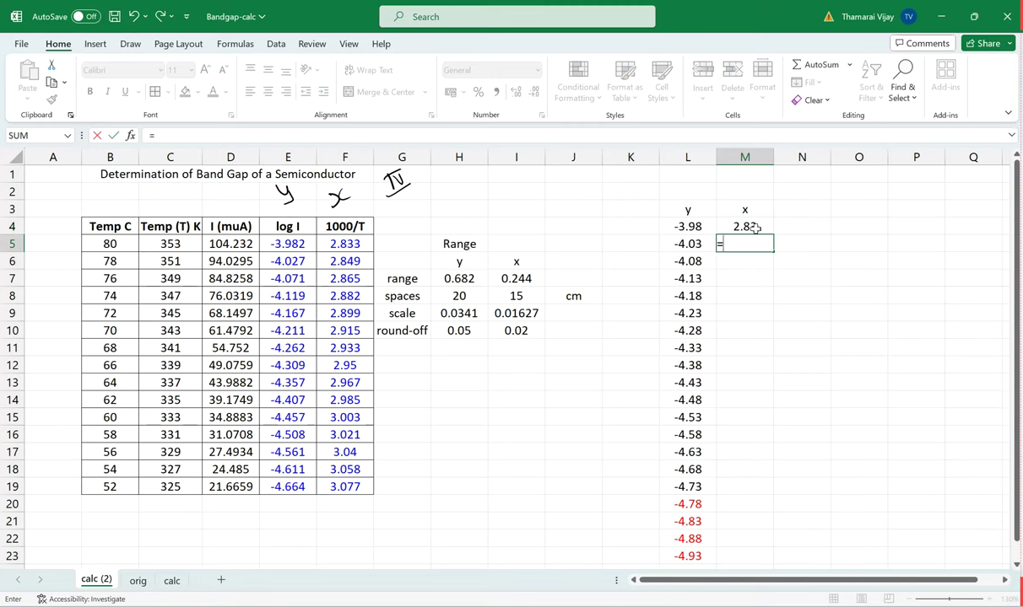
left_click(718, 223)
type("+")
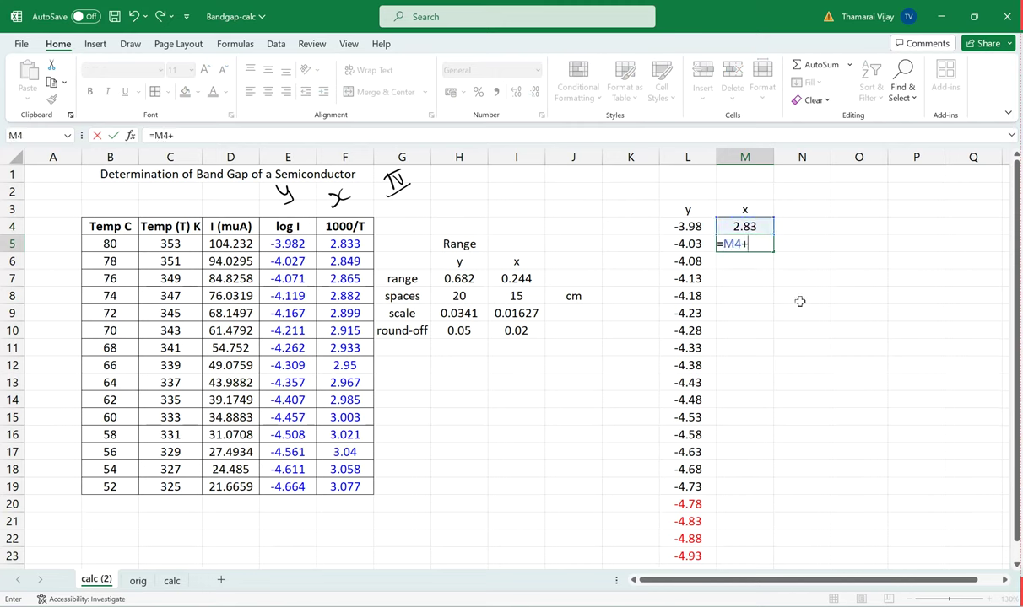
type(".02")
key("Return")
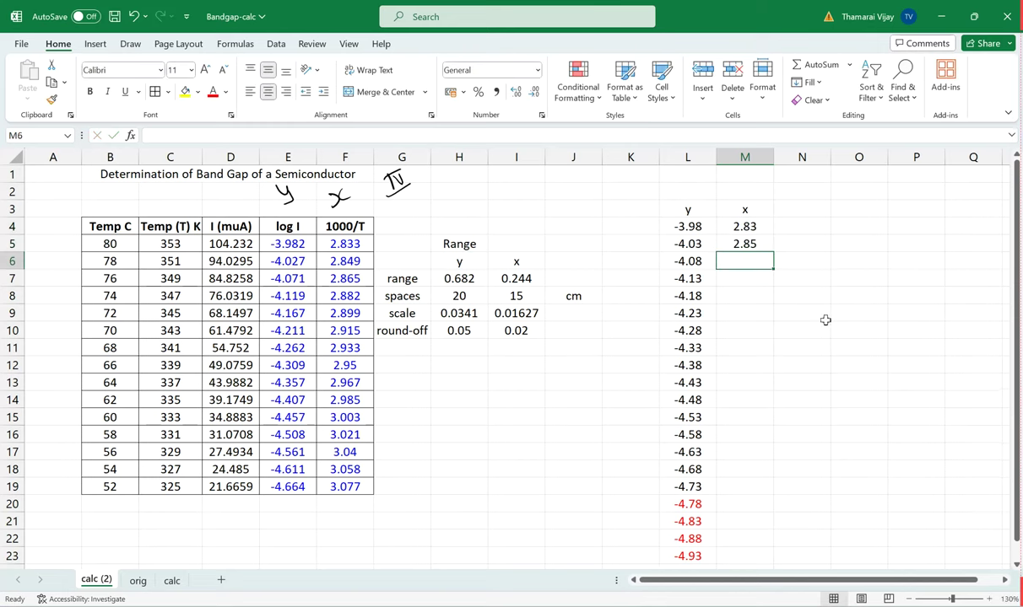
left_click(743, 250)
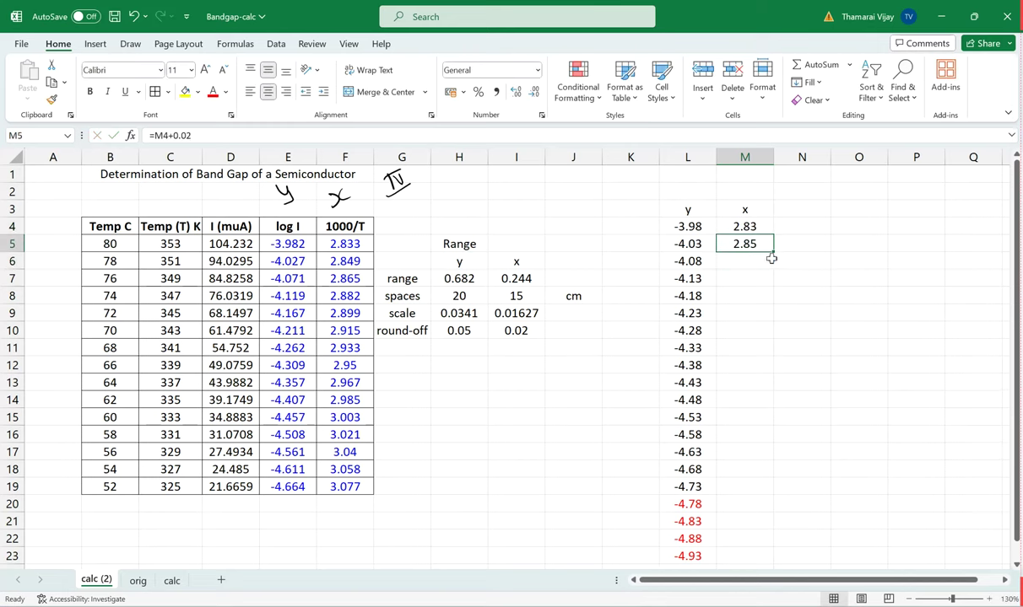
left_click_drag(774, 254, 749, 504)
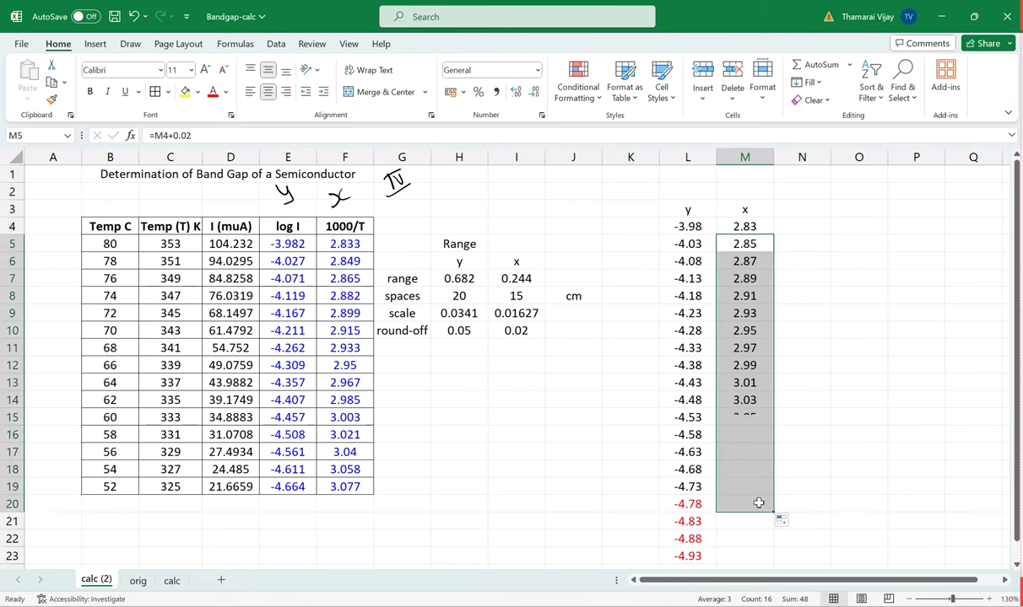
left_click(837, 445)
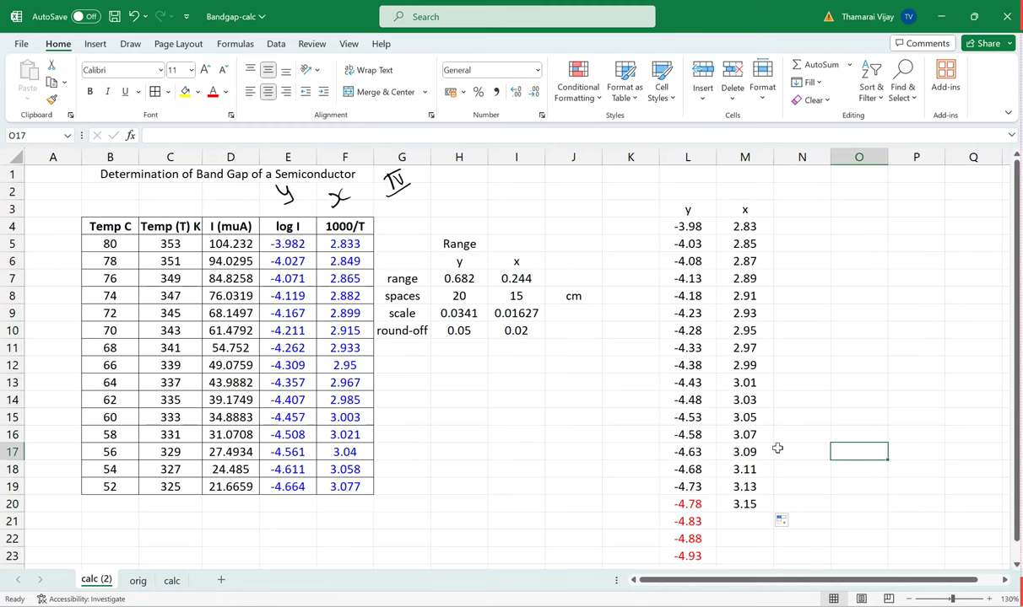
- Apply a red font colour to the surplus x-axis values in M18:M21
left_click_drag(747, 477, 744, 522)
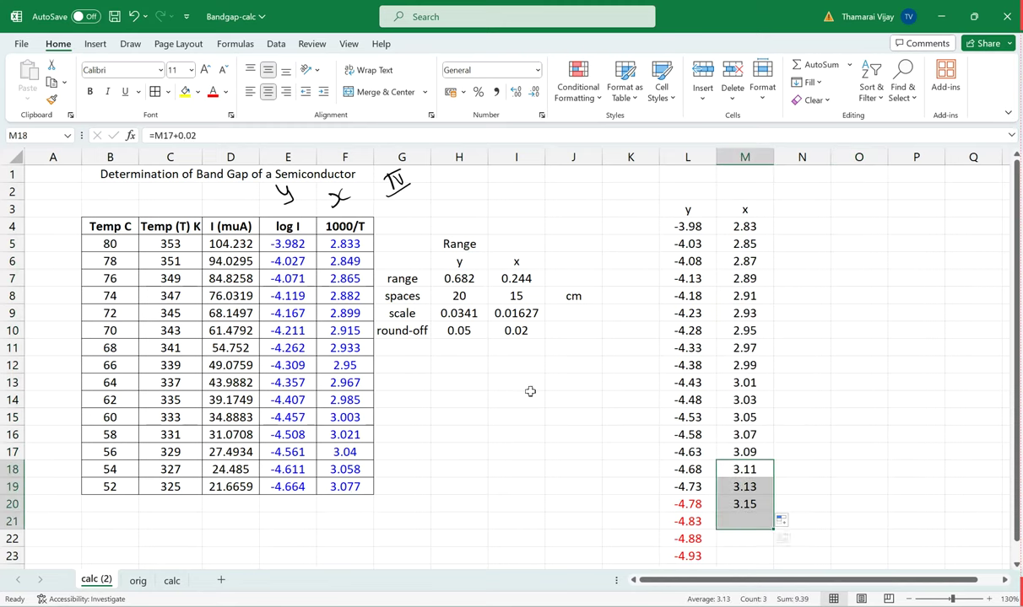
left_click(216, 95)
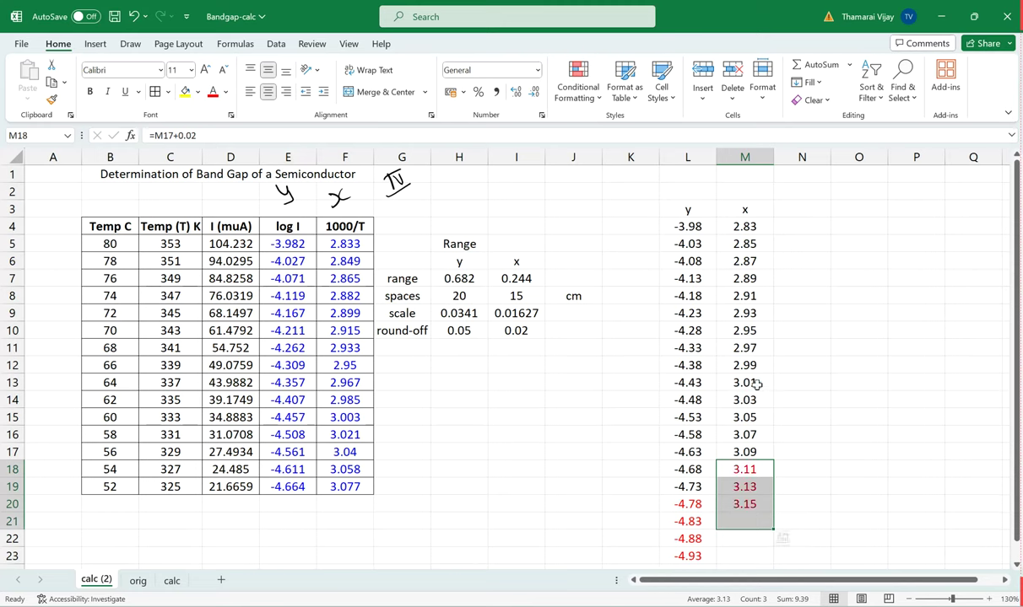
left_click(722, 384)
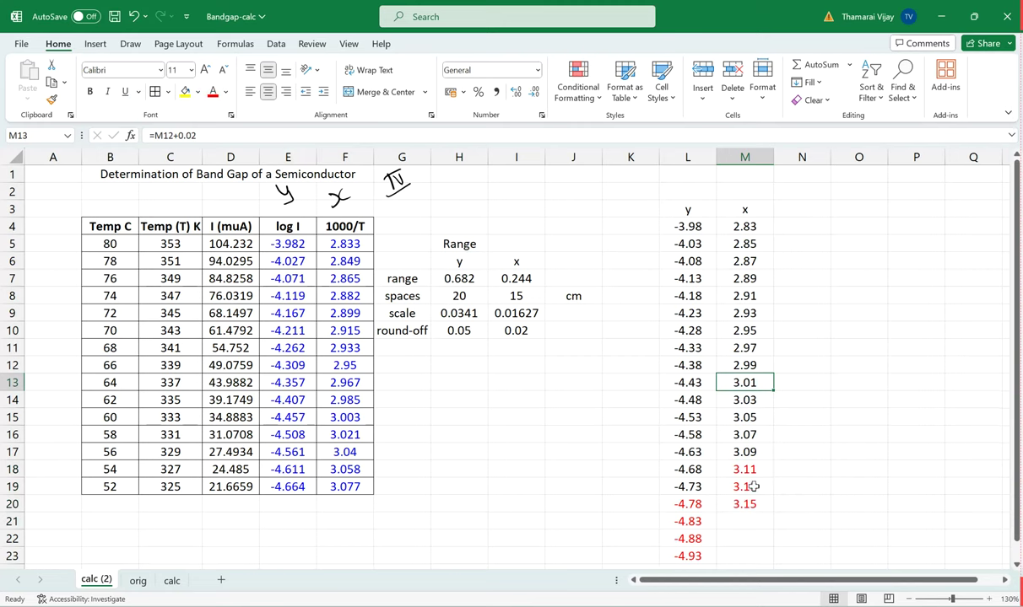
- Select the y and x axis values with their headings in L3:M19 to review them
scroll(869, 422, "down", 2)
scroll(886, 413, "up", 2)
left_click_drag(679, 208, 742, 484)
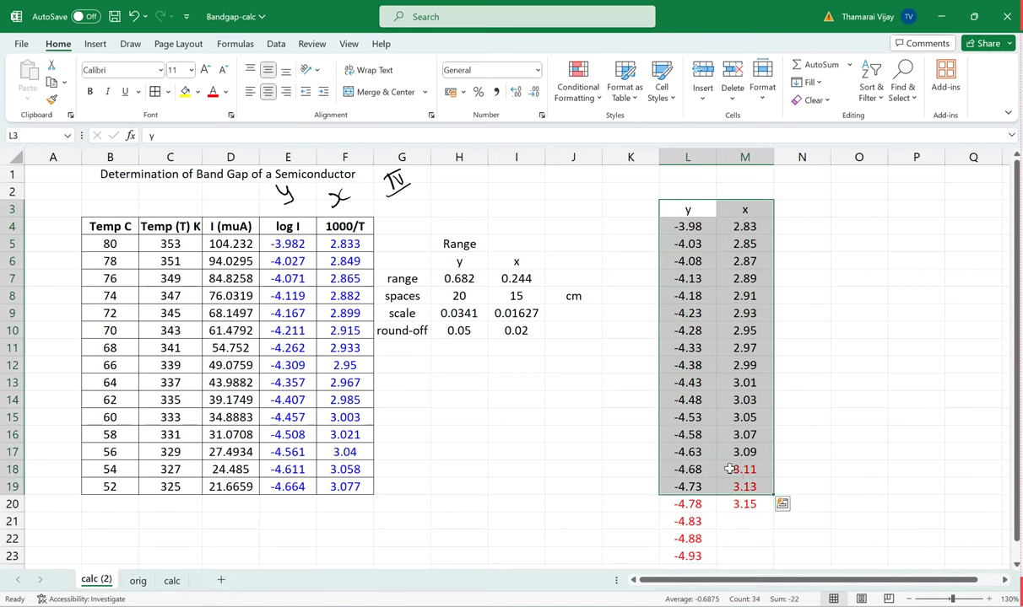
- Copy the y and x axis values in L3:M19 and paste them into the Graph-Sheets drawing in Paint
right_click(721, 405)
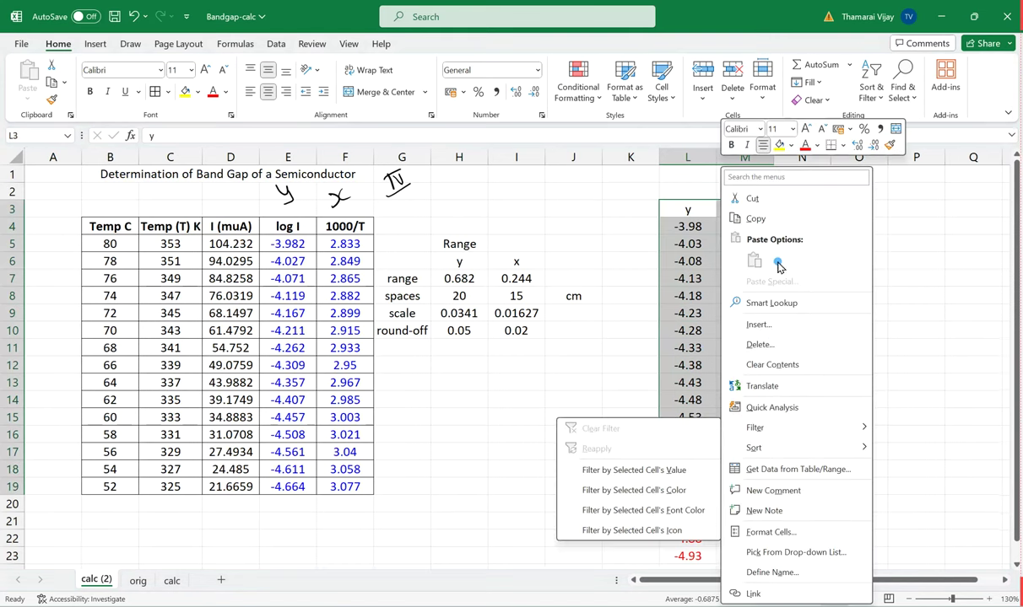
left_click(777, 219)
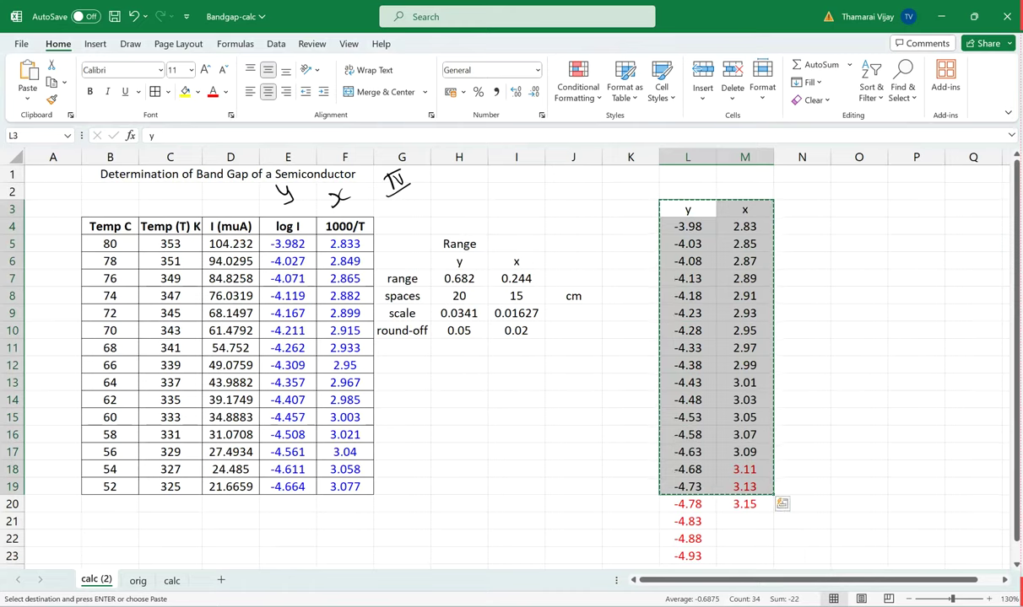
key("alt+Tab")
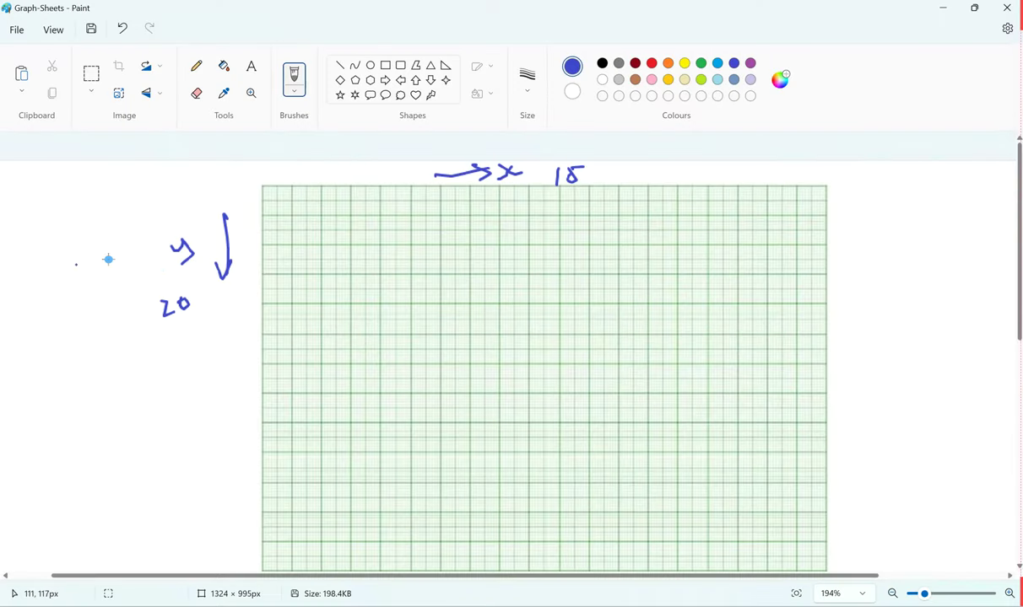
left_click(91, 72)
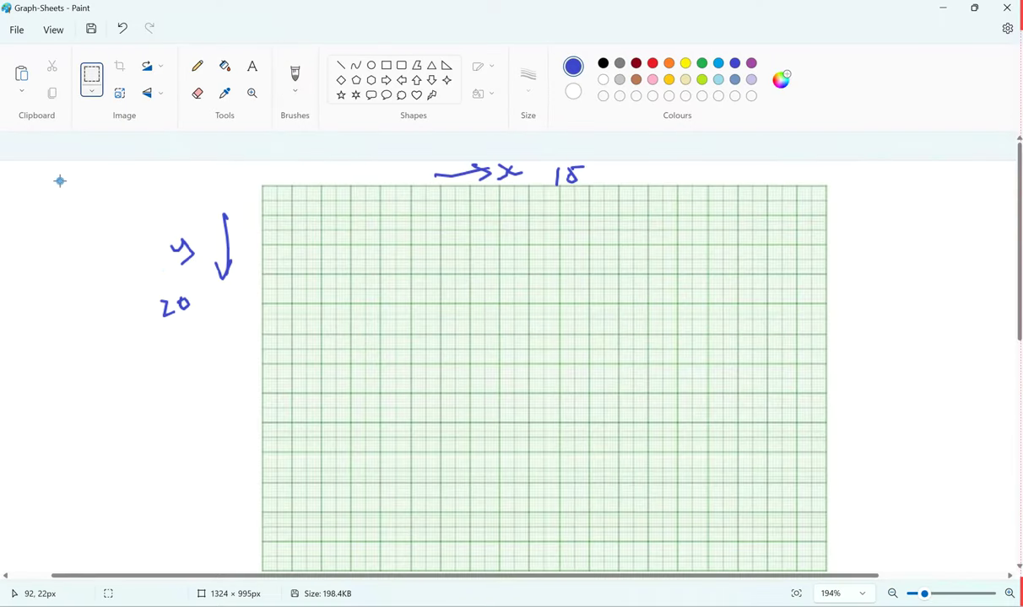
right_click(60, 181)
left_click(101, 242)
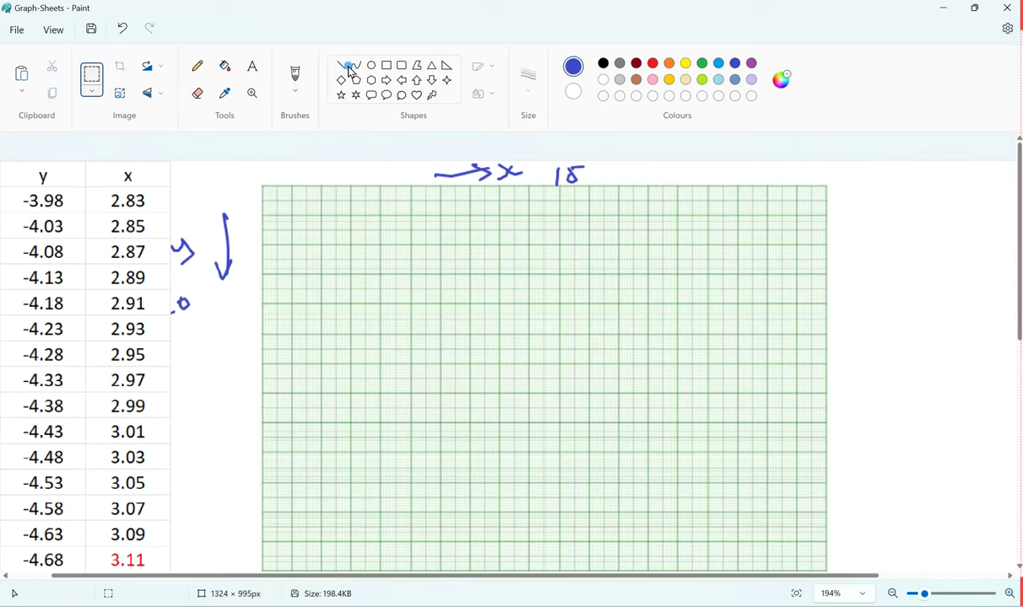
- Draw thick black straight lines as axes on the grid, about 649 px horizontally and 496 px vertically, crossing near its upper-left corner
left_click(293, 74)
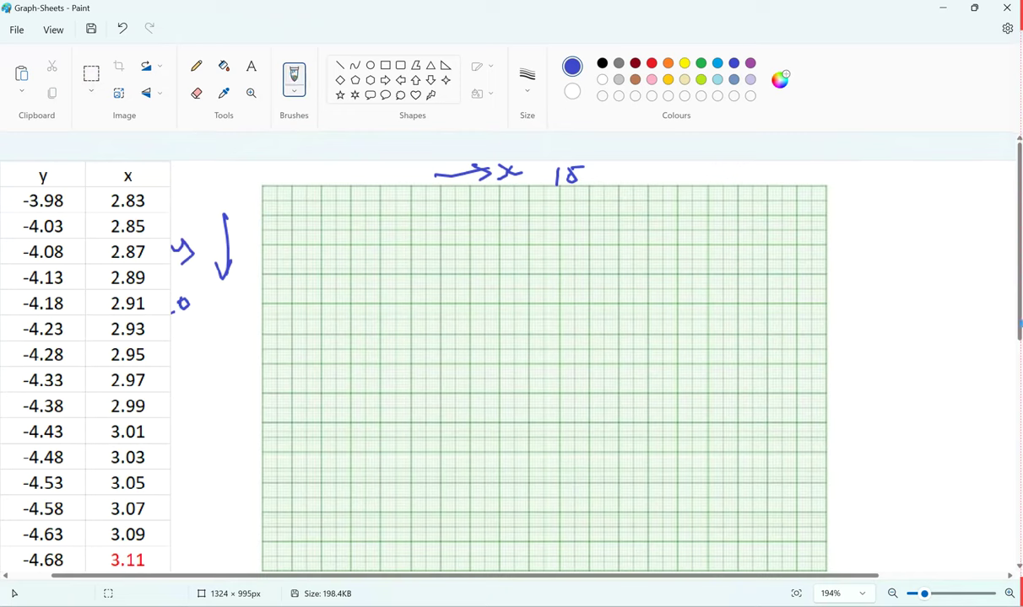
left_click(339, 66)
left_click(529, 83)
left_click(540, 148)
left_click(604, 63)
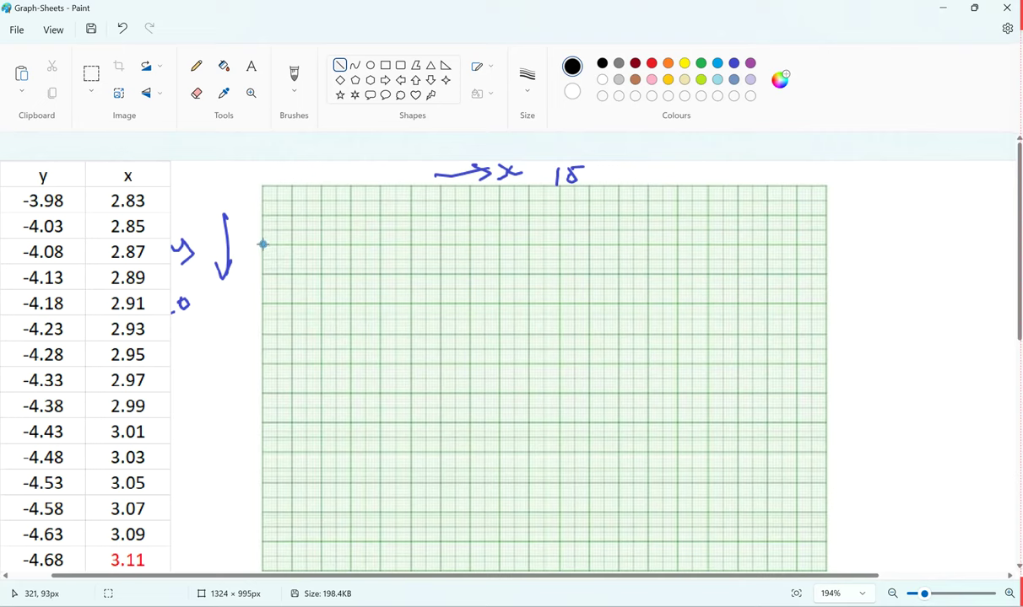
mouse_move(262, 244)
left_mouse_down()
mouse_move(777, 274)
mouse_move(835, 262)
left_mouse_up()
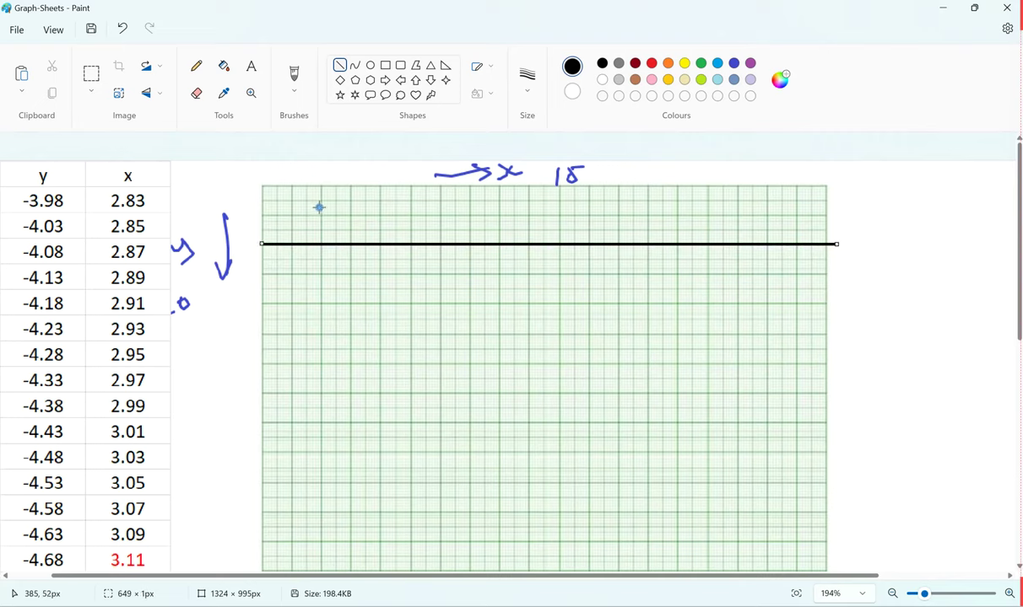
left_click_drag(321, 201, 321, 582)
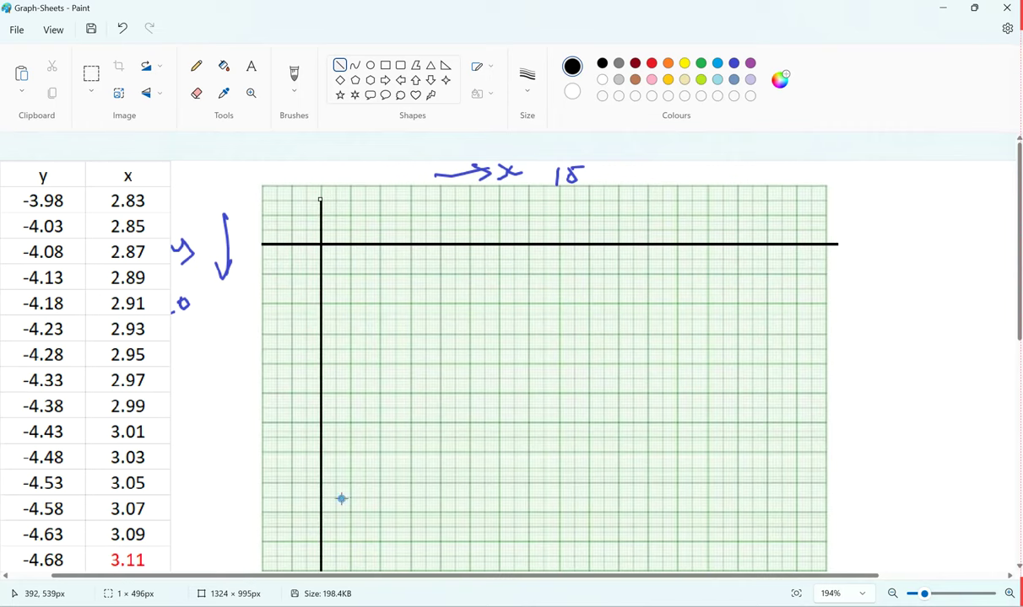
scroll(388, 407, "down", 2)
scroll(411, 406, "up", 2)
scroll(424, 402, "down", 3)
scroll(417, 397, "up", 3)
- In blue brush, mark the origin as 0,0, add an axis break on the x axis, and label the first tick 2.83
left_click(733, 63)
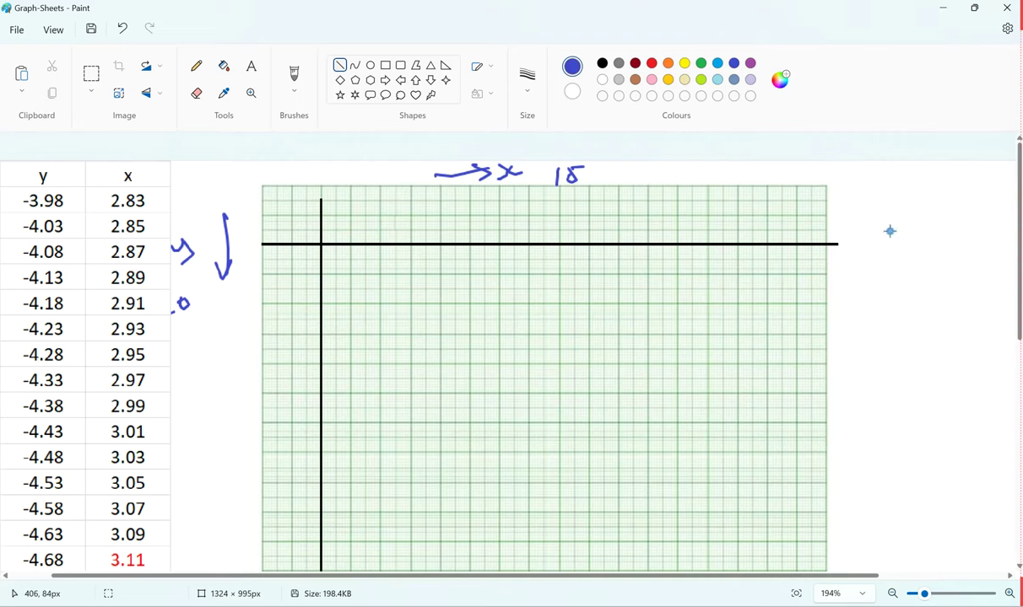
left_click(319, 243)
left_click(293, 76)
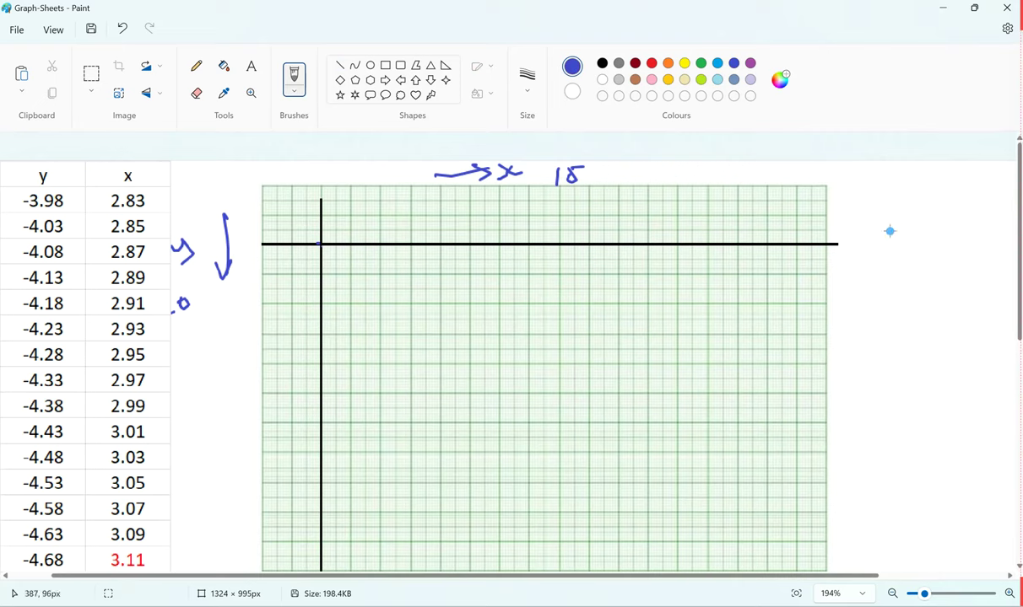
left_click_drag(307, 228, 312, 225)
mouse_move(333, 241)
left_mouse_down()
mouse_move(326, 251)
mouse_move(349, 250)
left_mouse_up()
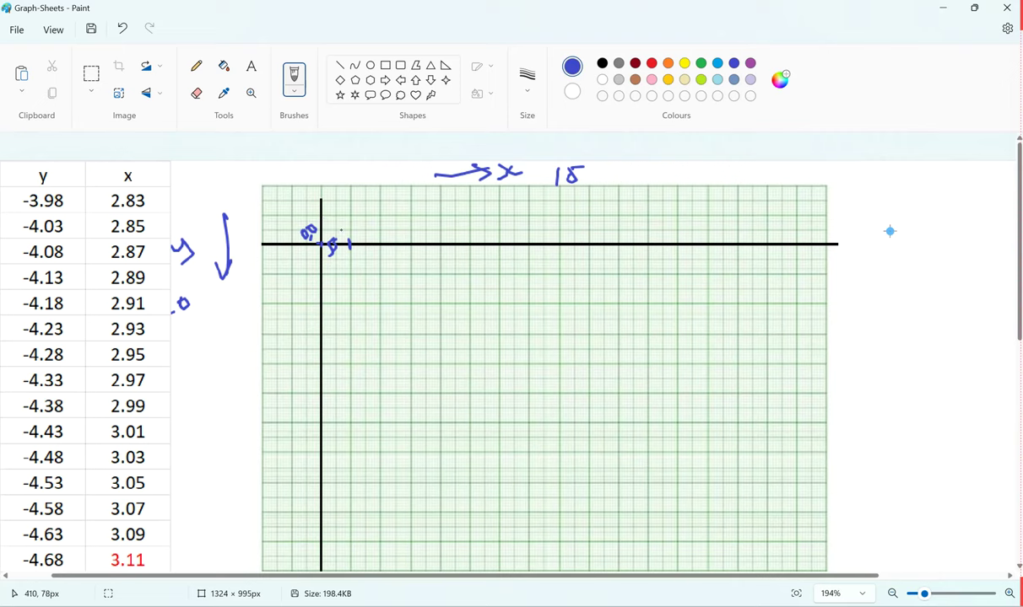
mouse_move(337, 220)
left_mouse_down()
mouse_move(348, 228)
mouse_move(359, 202)
mouse_move(381, 250)
left_mouse_up()
- Handwrite the note "Scale in X axis 1 cm = 0.02 K-1" above the grid in blue
left_click(640, 173)
left_click(652, 172)
mouse_move(645, 168)
left_mouse_down()
mouse_move(634, 179)
mouse_move(667, 178)
left_mouse_up()
mouse_move(670, 165)
left_mouse_down()
mouse_move(672, 178)
mouse_move(743, 178)
left_mouse_up()
left_click(720, 172)
mouse_move(744, 168)
left_mouse_down()
mouse_move(733, 178)
mouse_move(759, 177)
left_mouse_up()
left_click_drag(764, 177, 784, 177)
mouse_move(795, 171)
left_mouse_down()
mouse_move(789, 177)
mouse_move(895, 170)
mouse_move(901, 180)
mouse_move(922, 169)
mouse_move(954, 179)
left_mouse_up()
left_click(901, 177)
left_click(964, 175)
mouse_move(963, 169)
left_mouse_down()
mouse_move(965, 179)
mouse_move(977, 171)
left_mouse_up()
left_click_drag(984, 167, 983, 178)
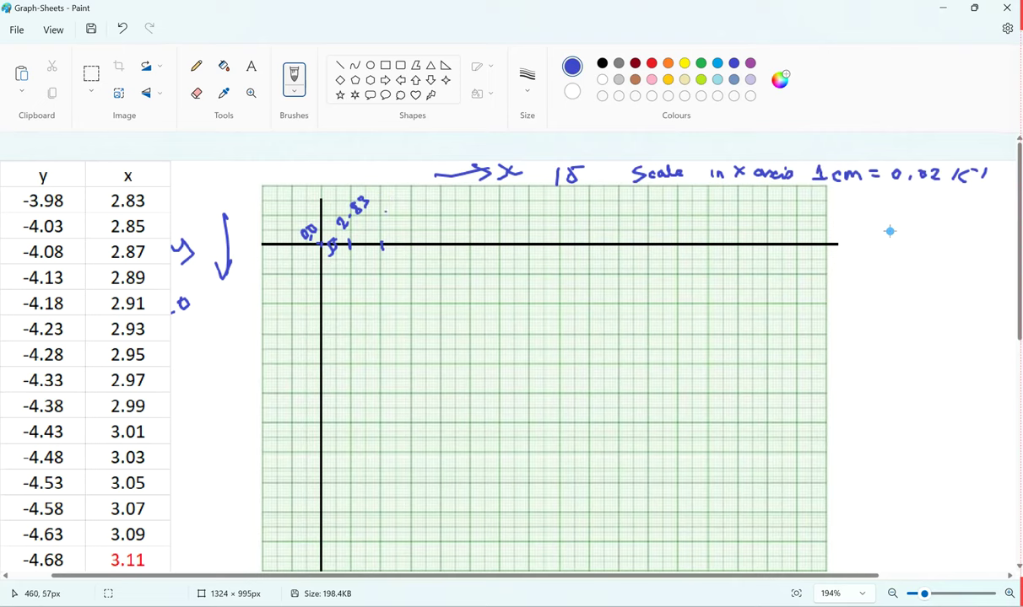
- Label the following x-axis ticks 2.85, 2.87, 2.89 and 2.91, and add dashes for the continuing values
mouse_move(375, 224)
left_mouse_down()
mouse_move(387, 235)
mouse_move(402, 207)
mouse_move(418, 238)
mouse_move(427, 216)
mouse_move(448, 237)
mouse_move(465, 206)
mouse_move(469, 216)
left_mouse_up()
left_click(475, 226)
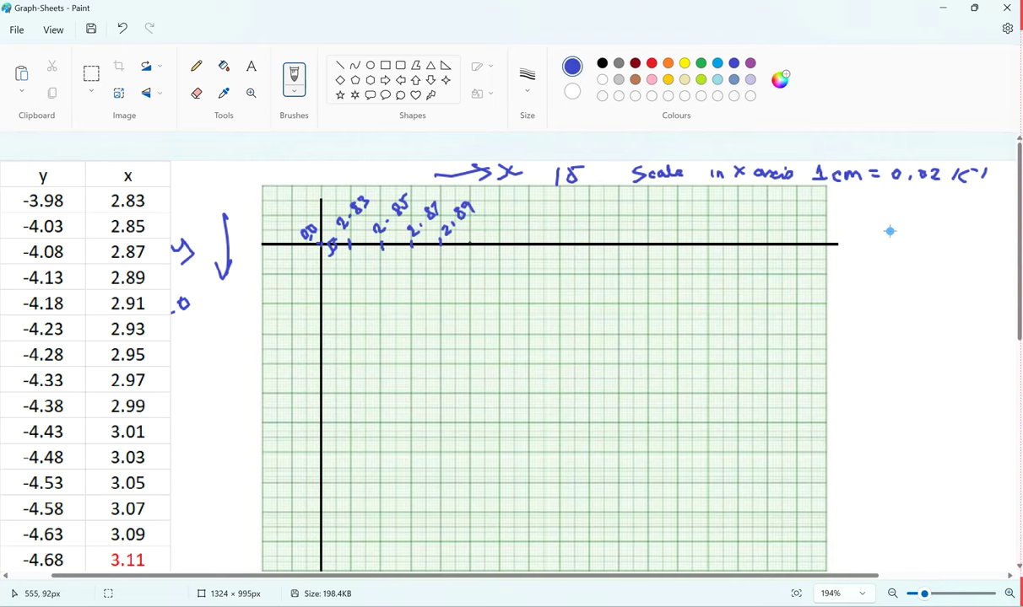
mouse_move(474, 224)
left_mouse_down()
mouse_move(477, 235)
mouse_move(491, 217)
mouse_move(562, 222)
left_mouse_up()
left_click_drag(591, 223, 601, 221)
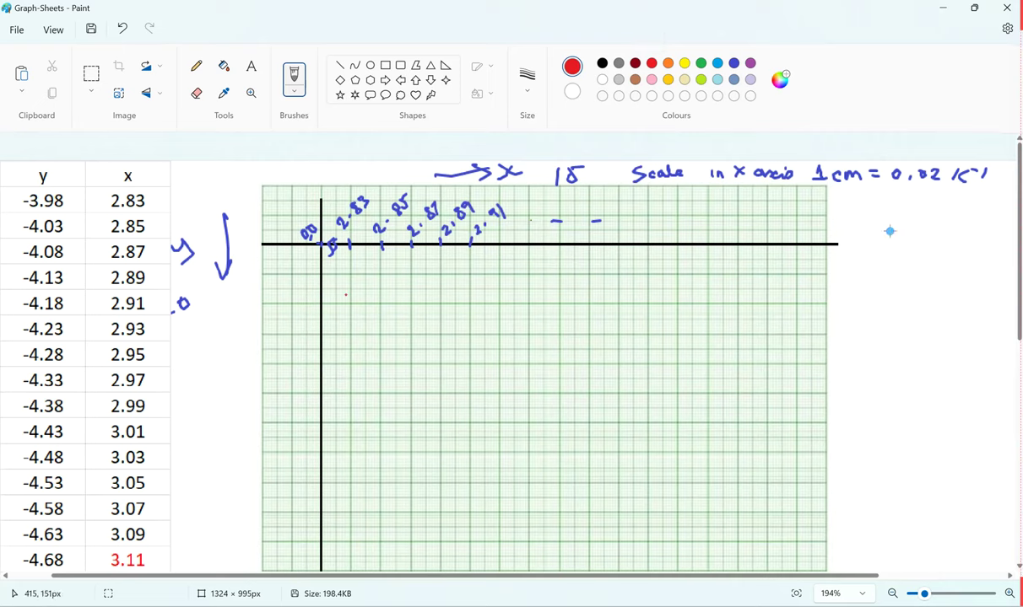
- In red, draw an axis break on the y axis and label its ticks -3.98, 4.03, .08 and .13
left_click_drag(316, 262, 327, 263)
mouse_move(257, 279)
left_mouse_down()
mouse_move(294, 280)
mouse_move(307, 269)
left_mouse_up()
left_click(317, 302)
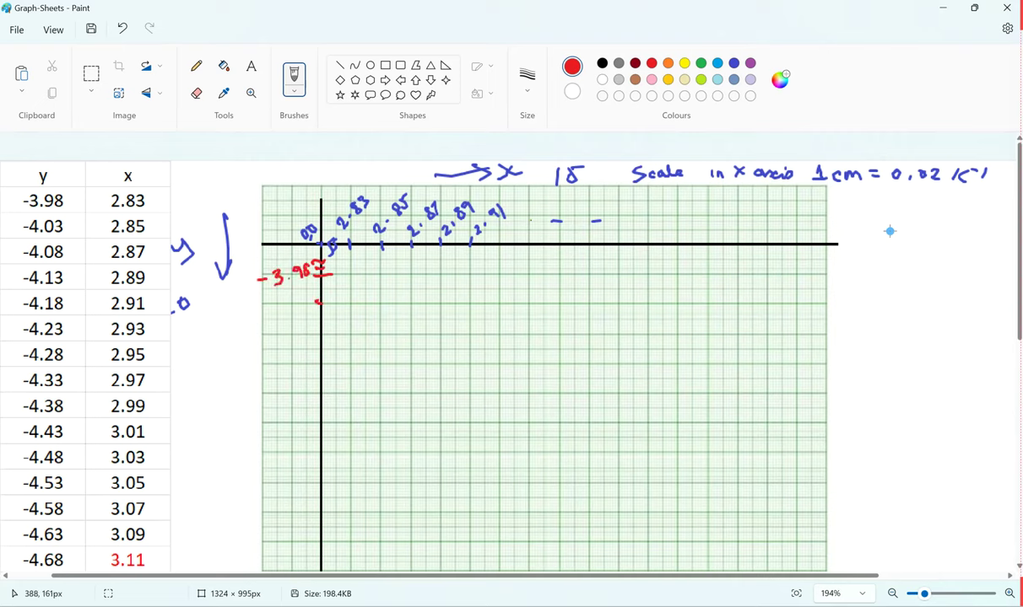
left_click_drag(271, 296, 267, 311)
mouse_move(277, 297)
left_mouse_down()
mouse_move(277, 315)
mouse_move(291, 302)
mouse_move(302, 313)
mouse_move(324, 303)
left_mouse_up()
left_click(283, 312)
mouse_move(316, 305)
left_mouse_down()
mouse_move(326, 334)
mouse_move(280, 335)
mouse_move(290, 328)
mouse_move(327, 364)
left_mouse_up()
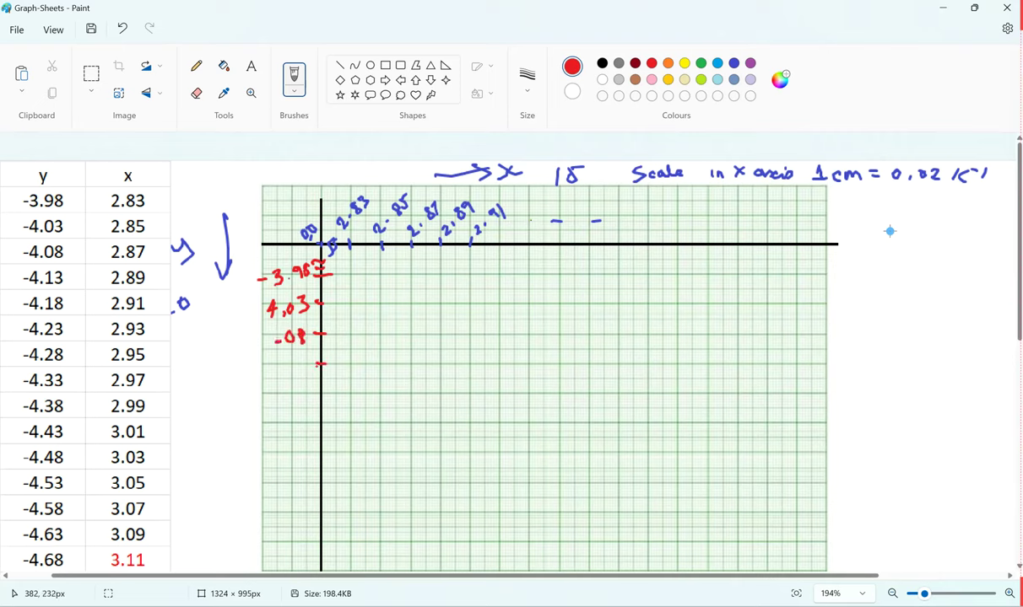
left_click_drag(286, 361, 295, 374)
left_click(318, 386)
- Handwrite "in y axis 1 cm = 0.05 units" in red beneath the x-axis scale note
mouse_move(716, 189)
left_mouse_down()
mouse_move(717, 199)
mouse_move(843, 200)
left_mouse_up()
left_click(844, 192)
left_click_drag(849, 194, 888, 191)
left_click_drag(879, 198, 904, 194)
left_click_drag(916, 198, 999, 201)
left_click(969, 202)
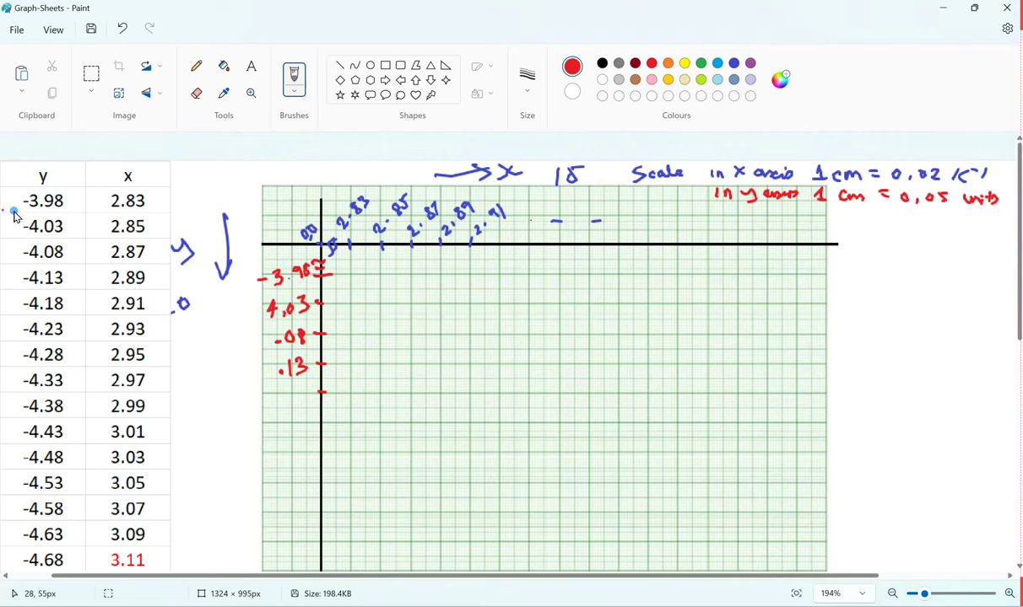
- Switch to the Excel sheet and copy the log I and 1000/T columns with their headings in E4:F19
scroll(45, 405, "down", 5)
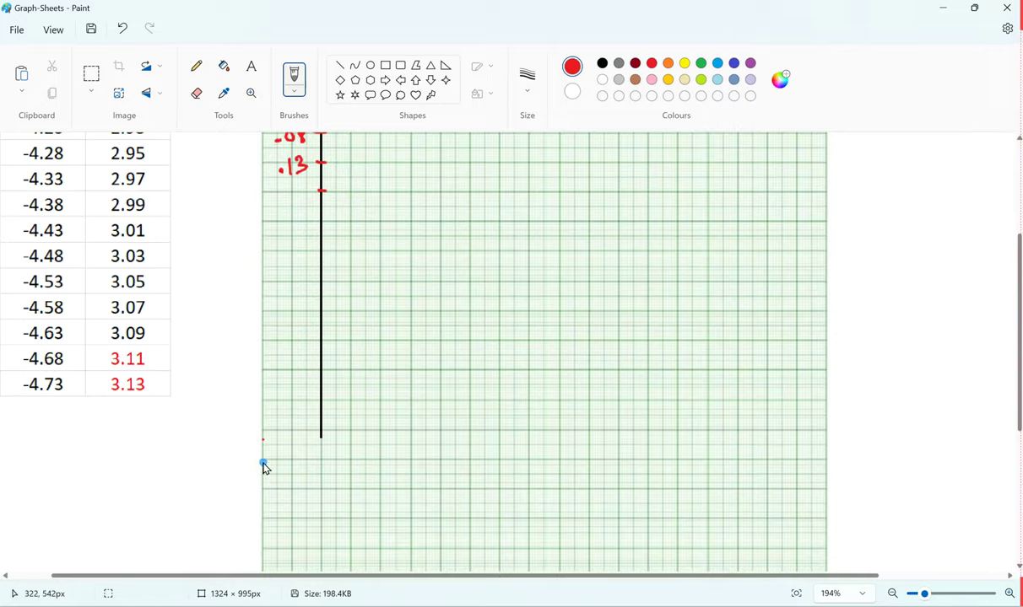
scroll(369, 398, "up", 5)
left_click_drag(456, 579, 610, 578)
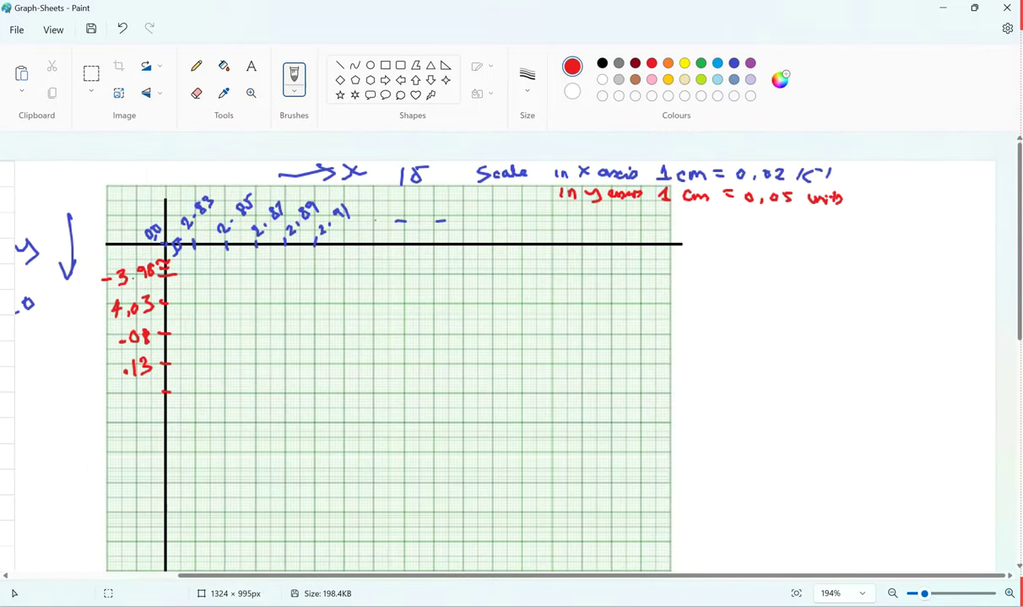
key("alt+Tab")
mouse_move(270, 226)
left_mouse_down()
mouse_move(345, 265)
mouse_move(346, 482)
left_mouse_up()
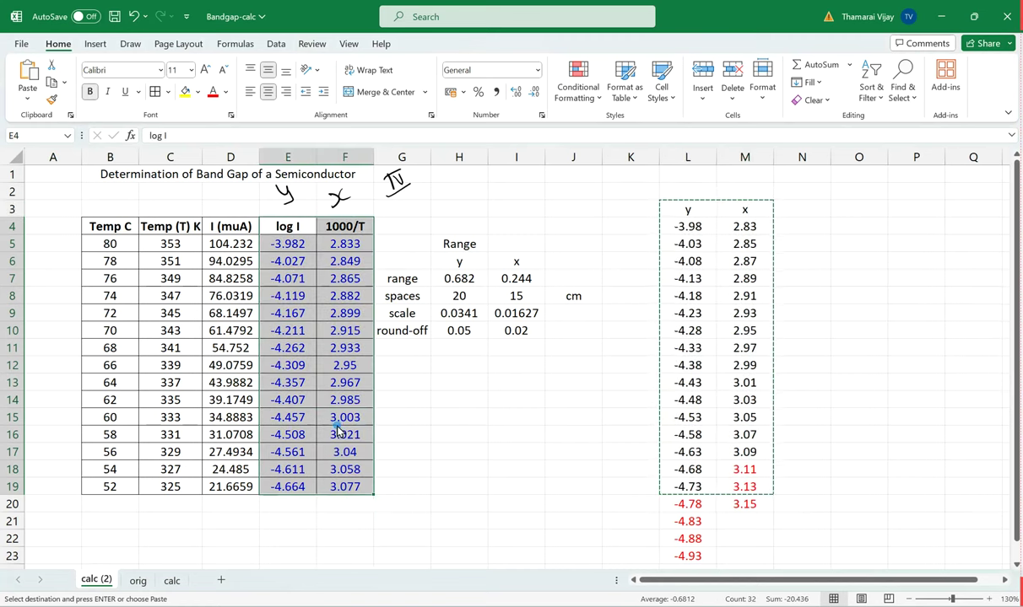
right_click(341, 477)
left_click(411, 219)
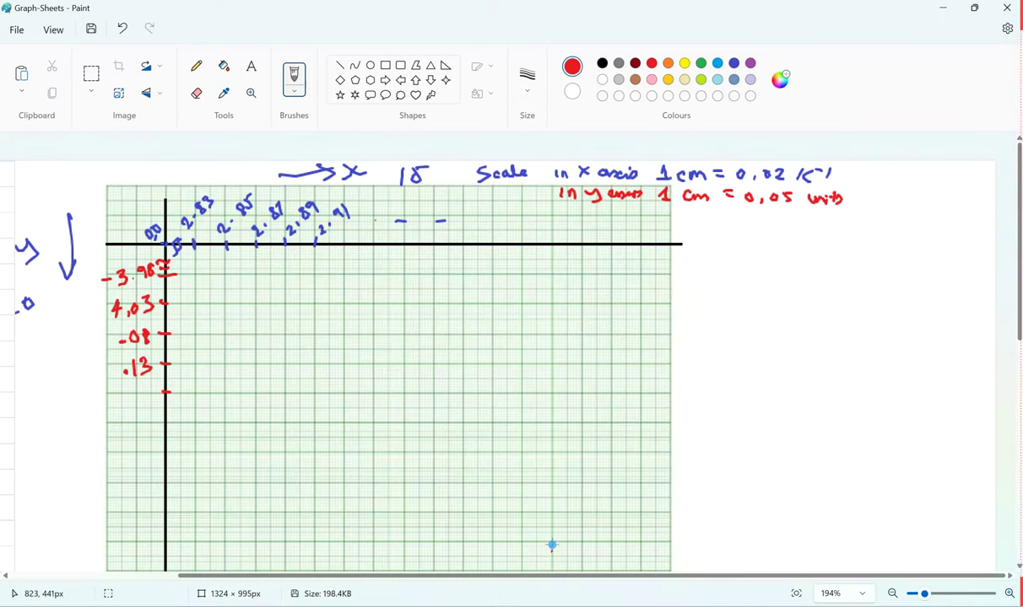
- Paste the log I and 1000/T table into the Paint drawing and place it in the blank area right of the grid
left_click(523, 516)
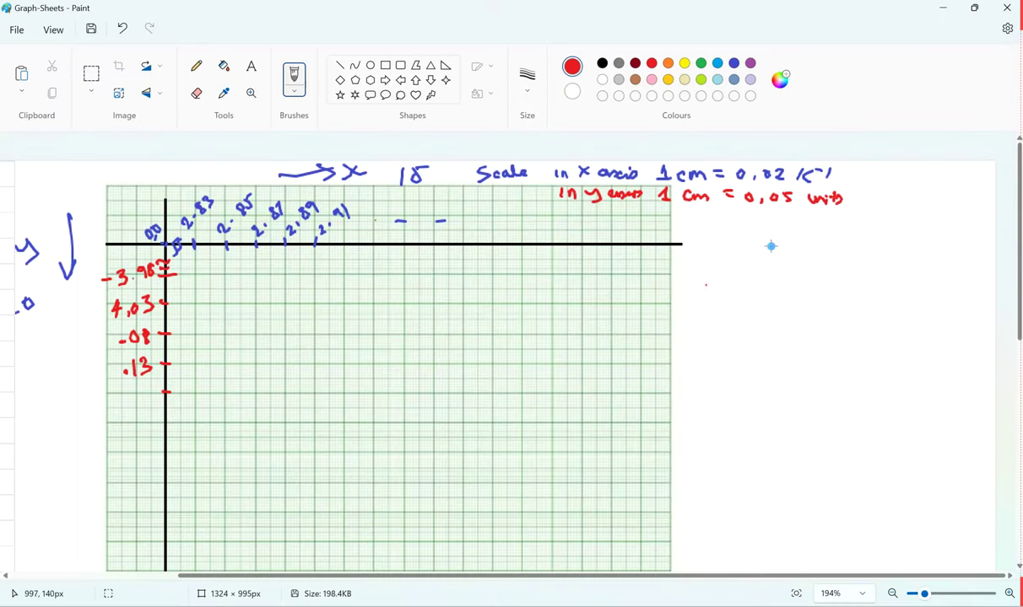
left_click(91, 76)
right_click(794, 273)
left_click(835, 332)
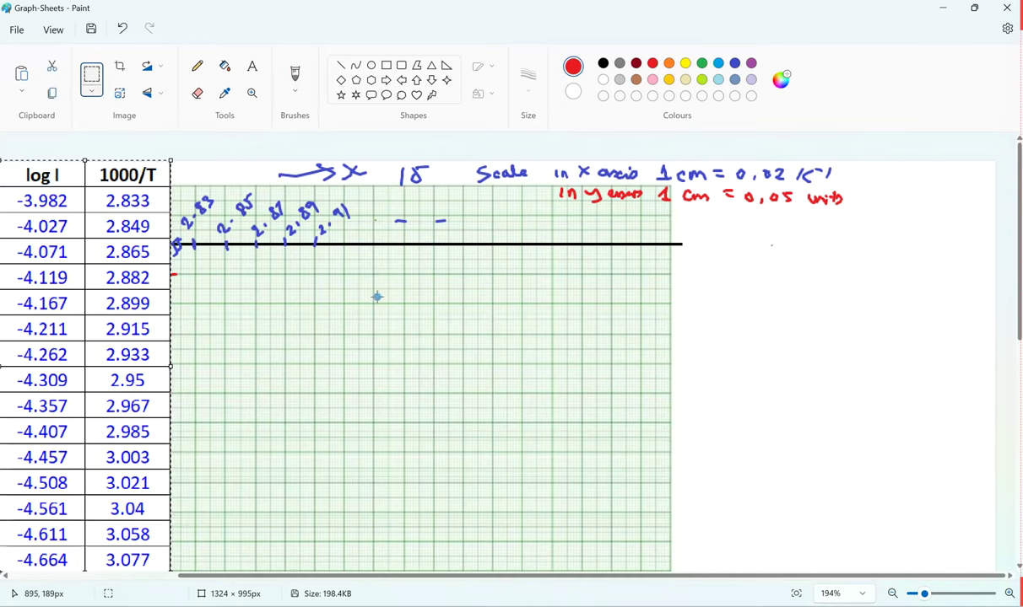
left_click_drag(40, 285, 754, 351)
left_click(967, 286)
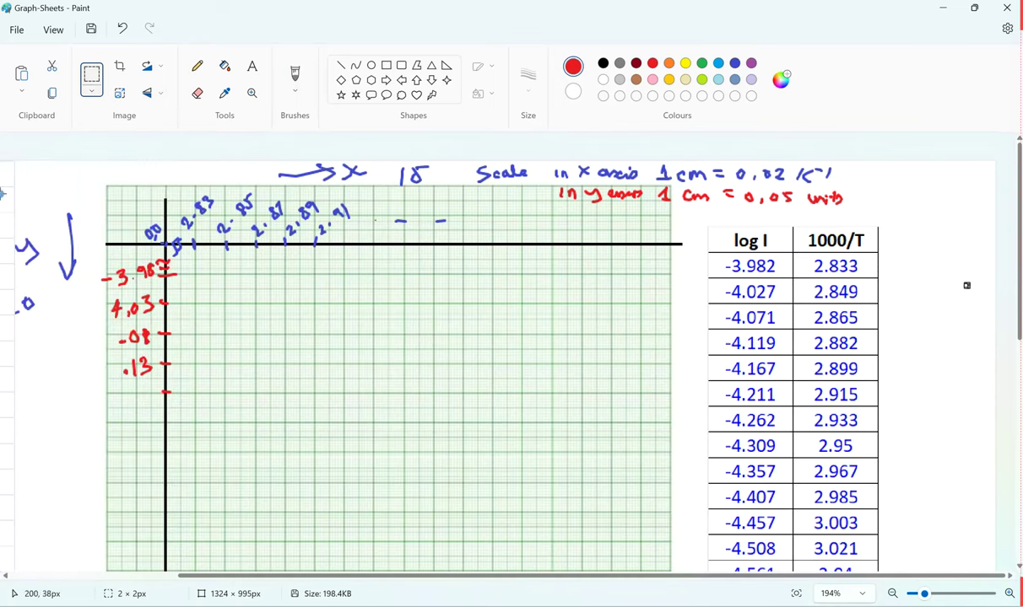
- In orange brush, mark the -3.98 position on the y axis and write "1cm = 0.05" and "1mm = 0.005" on the grid
left_click(294, 76)
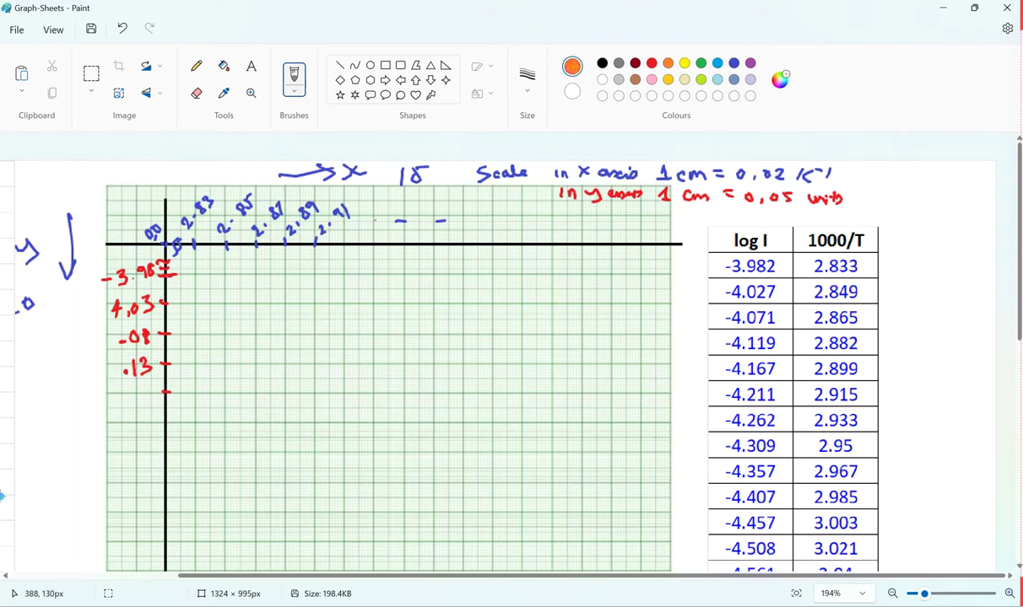
left_click_drag(157, 274, 174, 269)
mouse_move(523, 287)
left_mouse_down()
mouse_move(551, 297)
mouse_move(587, 285)
left_mouse_up()
left_click_drag(575, 292, 603, 286)
left_click(618, 287)
left_click_drag(634, 278, 647, 291)
left_click_drag(653, 272, 667, 270)
mouse_move(531, 322)
left_mouse_down()
mouse_move(535, 336)
mouse_move(670, 320)
left_mouse_up()
left_click(603, 332)
mouse_move(685, 317)
left_mouse_down()
mouse_move(680, 334)
mouse_move(697, 316)
left_mouse_up()
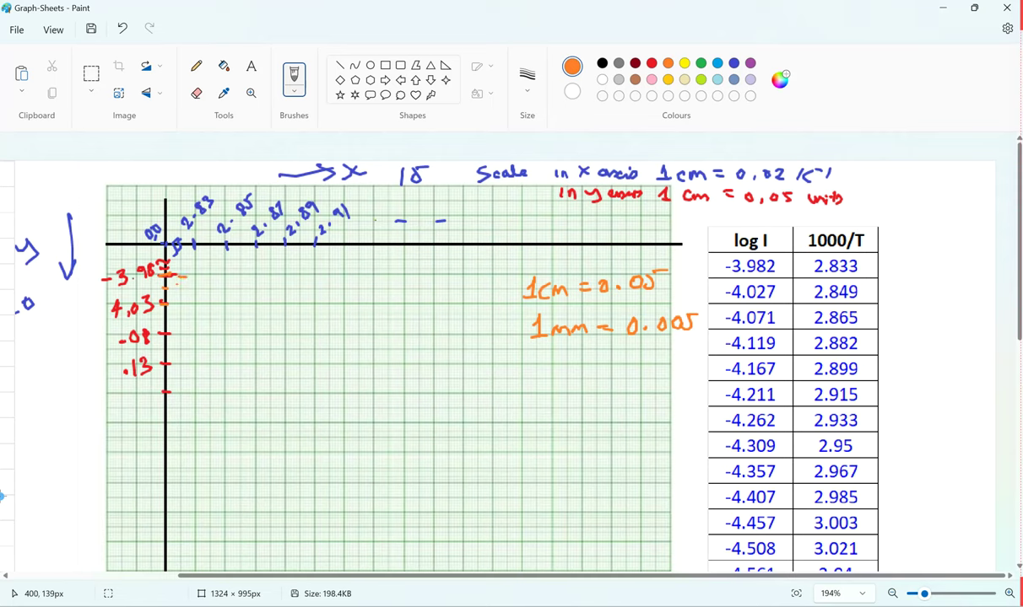
- Write 3.982 beside the y axis, add small ticks after 2.83 on the x axis, and circle the first data point
mouse_move(184, 276)
left_mouse_down()
mouse_move(216, 282)
mouse_move(228, 271)
mouse_move(239, 281)
left_mouse_up()
left_click(225, 271)
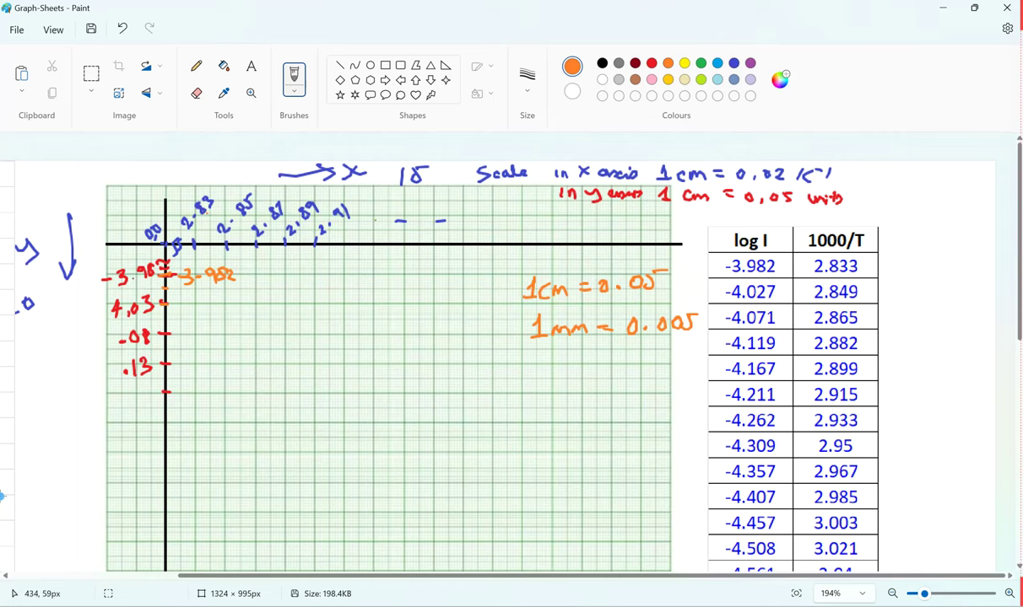
left_click_drag(208, 240, 208, 244)
mouse_move(200, 253)
left_mouse_down()
mouse_move(182, 252)
mouse_move(190, 270)
mouse_move(192, 252)
left_mouse_up()
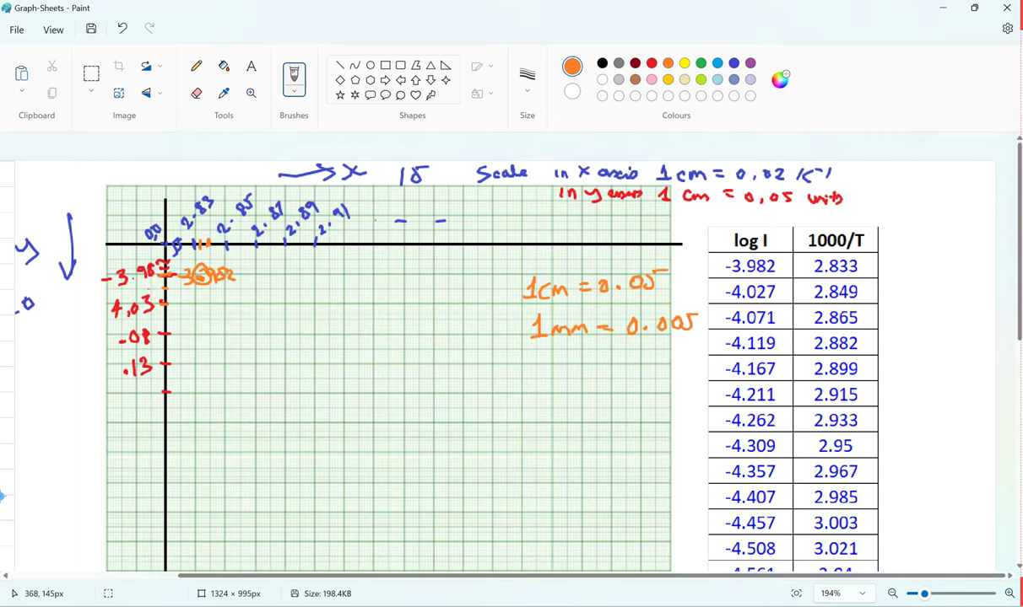
- Mark the y position of -4.027 and plot the second data point at 2.849 with a circle around it
left_click_drag(144, 289, 152, 288)
left_click(221, 302)
left_click(216, 325)
mouse_move(224, 293)
left_mouse_down()
mouse_move(213, 300)
mouse_move(228, 309)
mouse_move(230, 296)
left_mouse_up()
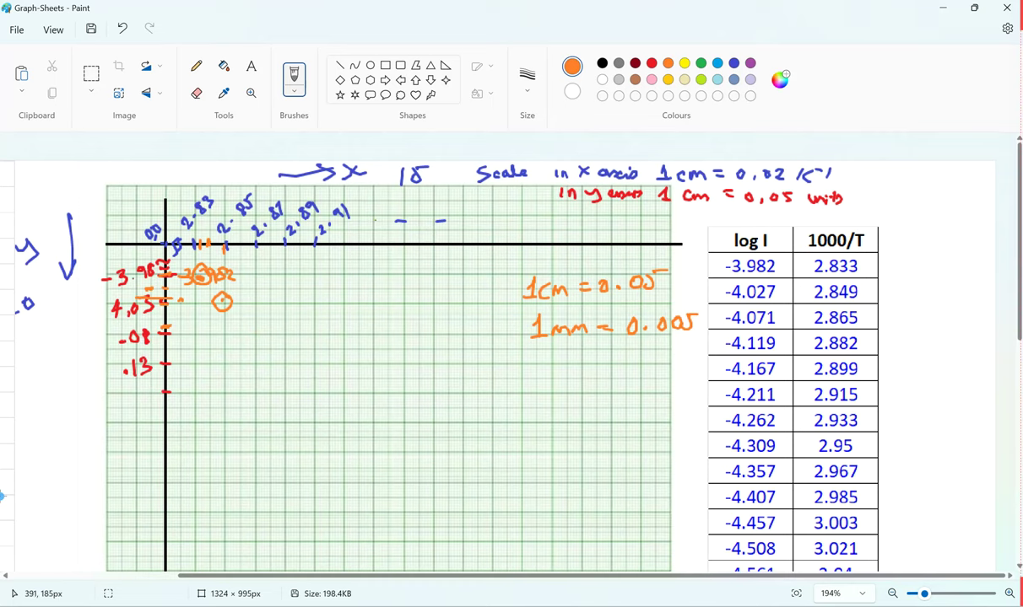
- Draw dashed guide lines from both axes for -4.071 and 2.865, and circle the third data point where they cross
left_click_drag(173, 326, 180, 327)
left_click_drag(185, 327, 211, 326)
left_click_drag(224, 327, 247, 327)
left_click_drag(253, 327, 264, 327)
left_click_drag(242, 239, 242, 250)
mouse_move(228, 239)
left_mouse_down()
mouse_move(241, 339)
mouse_move(248, 328)
mouse_move(237, 318)
left_mouse_up()
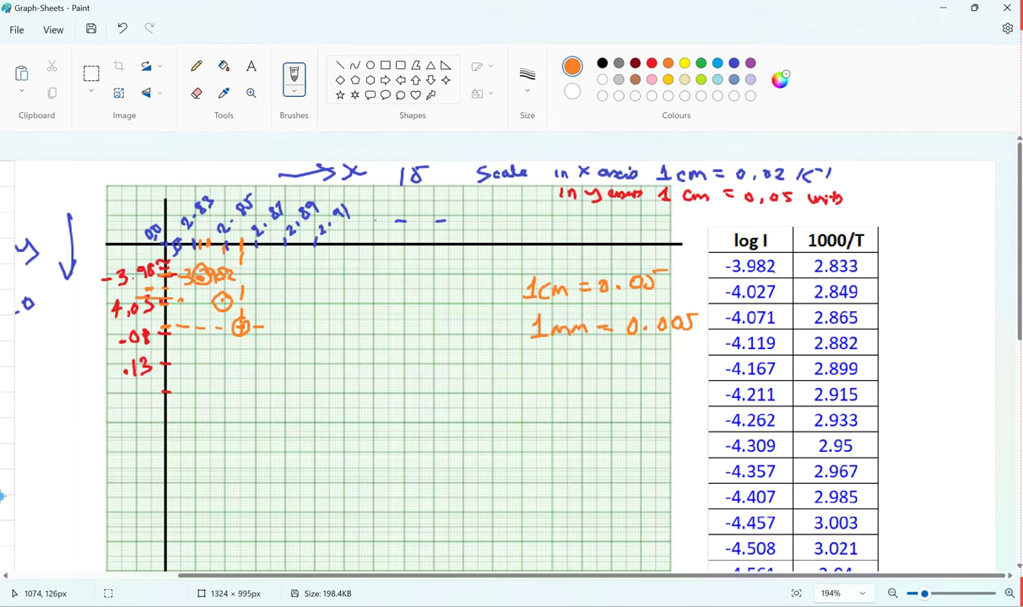
- Strike out the third decimals in the first three log I and 1000/T rows, writing 5 above the second row's values
left_click_drag(781, 259, 773, 273)
mouse_move(774, 281)
left_mouse_down()
mouse_move(763, 297)
mouse_move(770, 329)
left_mouse_up()
left_click(781, 310)
left_click(747, 335)
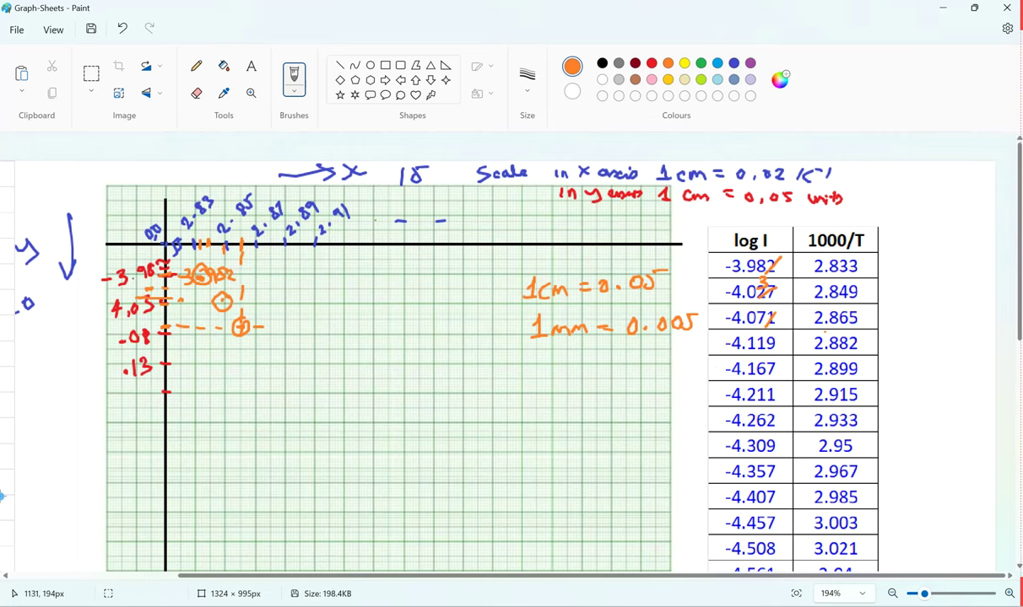
mouse_move(860, 260)
left_mouse_down()
mouse_move(845, 296)
mouse_move(859, 278)
left_mouse_up()
left_click_drag(855, 314, 843, 326)
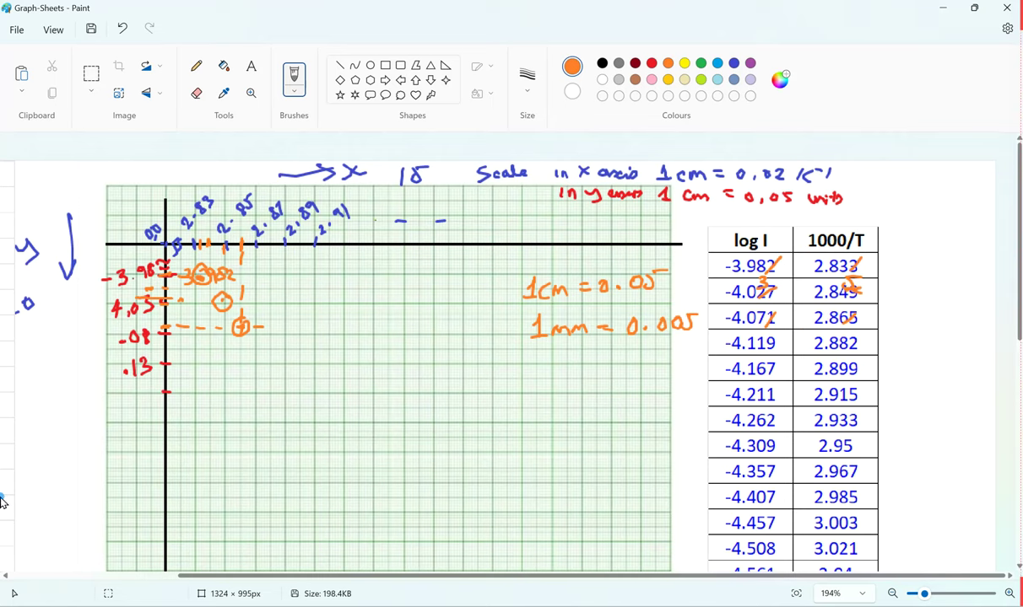
- Plot seven more circled orange points on the grid, descending diagonally to the right from the third data point
left_click(341, 283)
mouse_move(268, 352)
left_mouse_down()
mouse_move(258, 360)
mouse_move(267, 353)
mouse_move(325, 404)
left_mouse_up()
left_click_drag(345, 440, 349, 436)
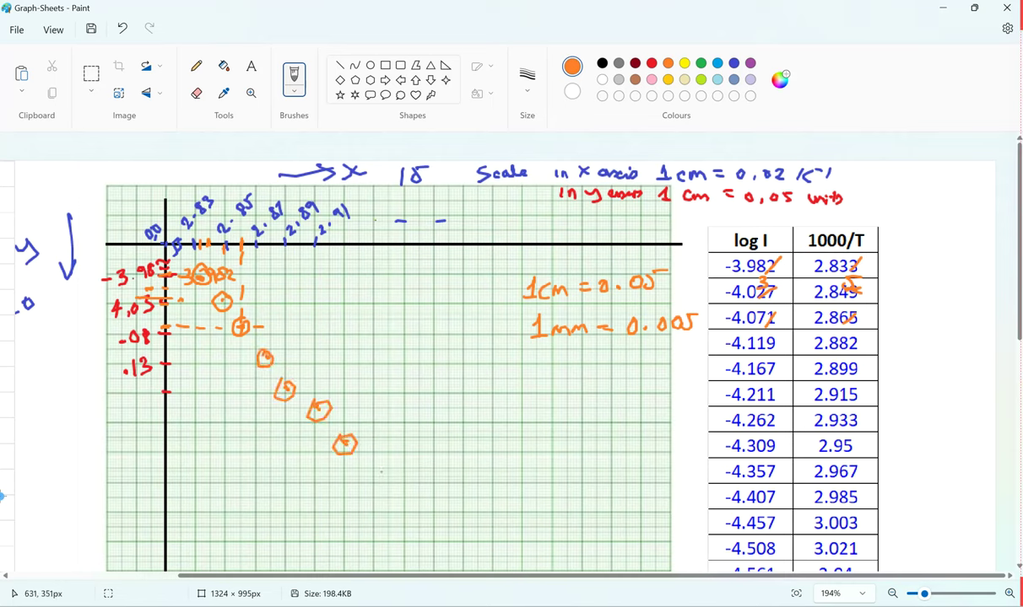
left_click_drag(394, 469, 388, 462)
mouse_move(413, 509)
left_mouse_down()
mouse_move(404, 515)
mouse_move(421, 505)
mouse_move(471, 523)
left_mouse_up()
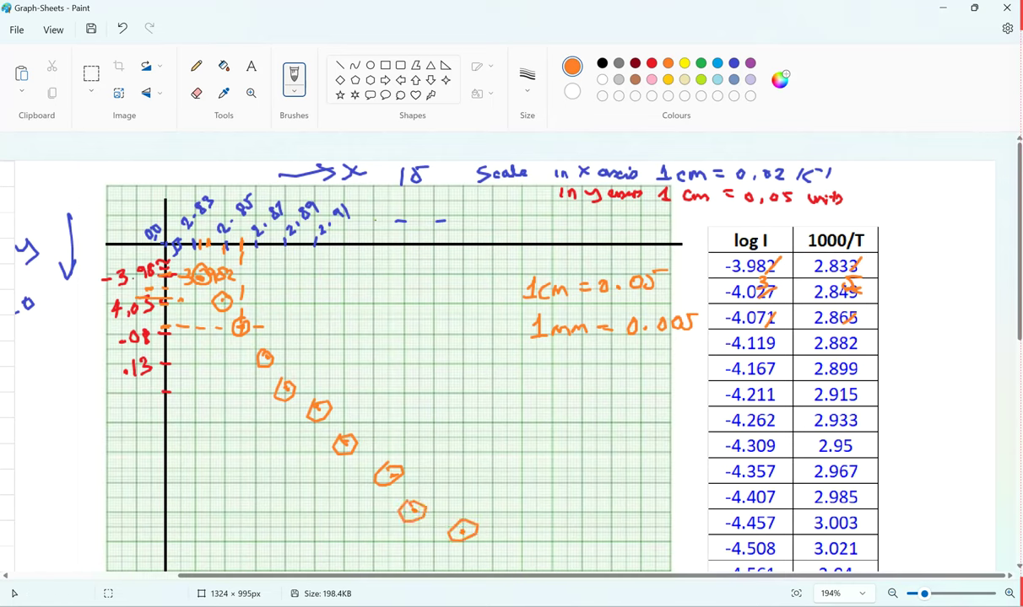
left_click(383, 381)
key("ctrl+z")
scroll(434, 488, "down", 3)
scroll(435, 489, "up", 1)
scroll(437, 477, "up", 2)
- Draw a straight blue best-fit line, about 329 × 344 px, from just above the first circled point to just below the last one
scroll(444, 462, "down", 3)
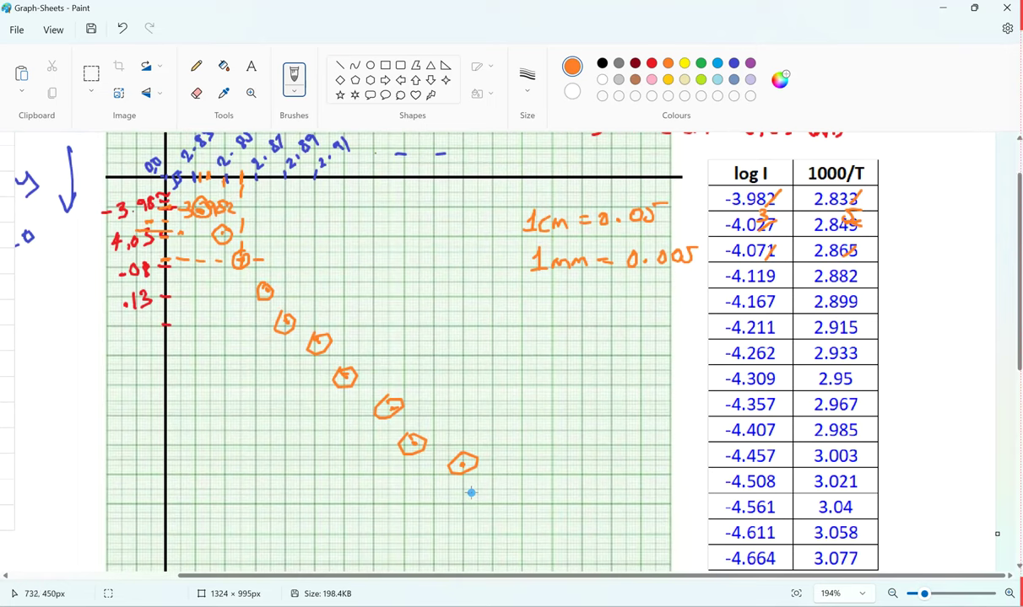
left_click(339, 65)
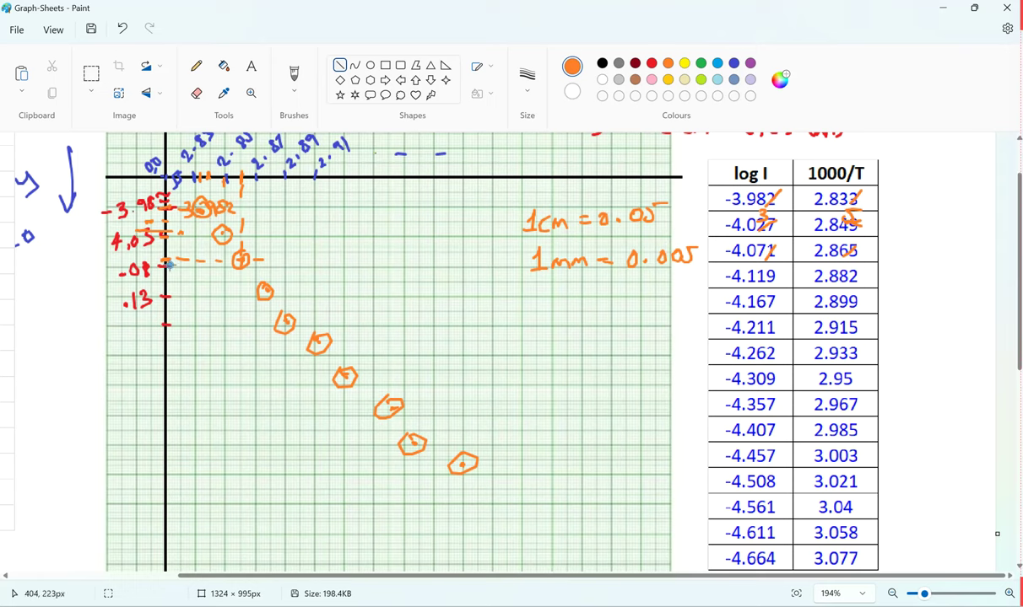
left_click(733, 62)
left_click(189, 200)
left_click_drag(189, 201, 462, 509)
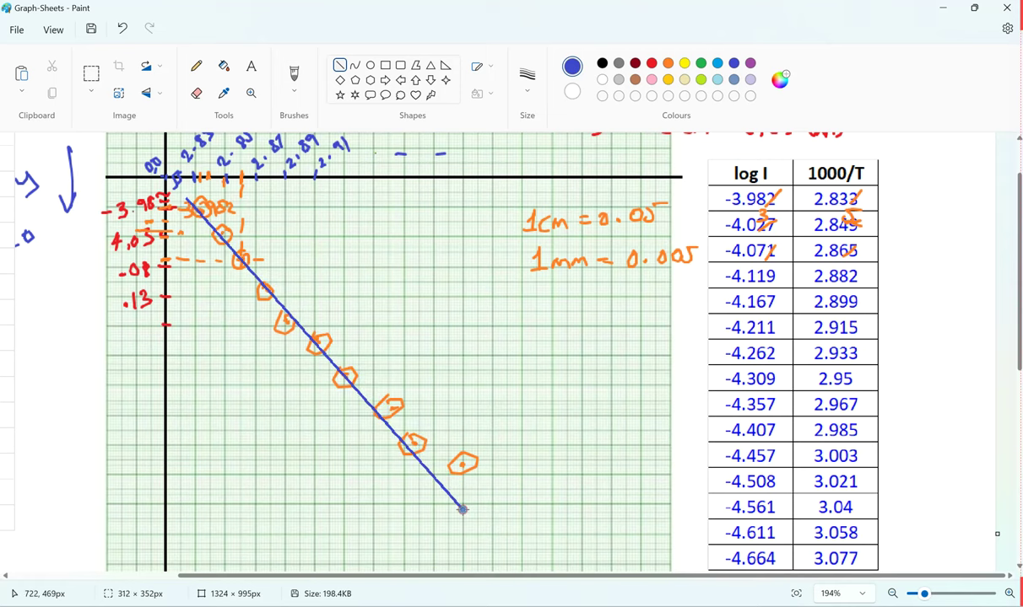
mouse_move(462, 510)
left_mouse_down()
mouse_move(495, 494)
mouse_move(478, 502)
left_mouse_up()
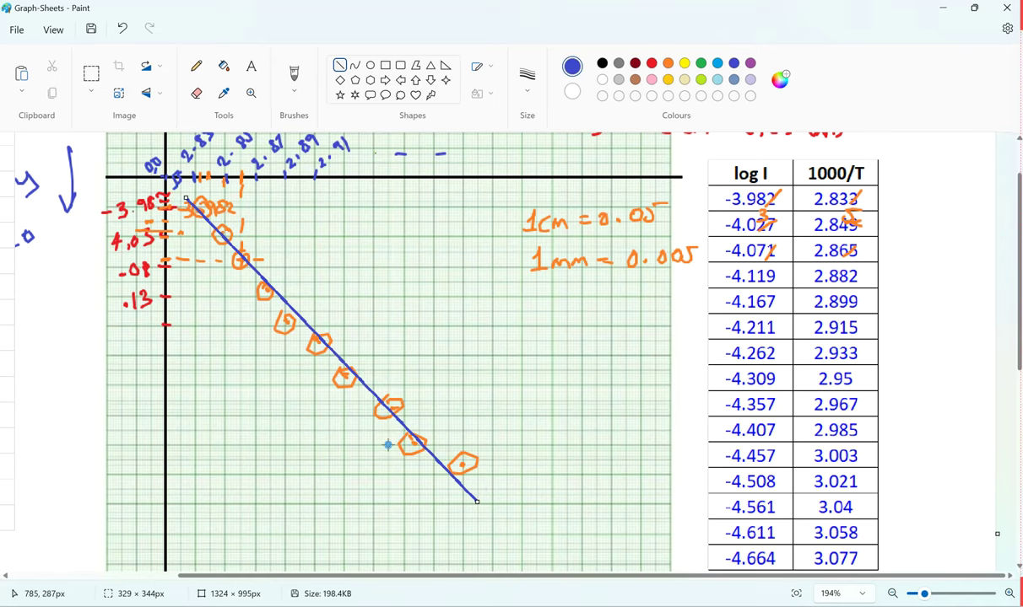
- Handwrite "Geometrical fit" and, below it, "linear fit" with the blue brush beside the fitted line
key("b")
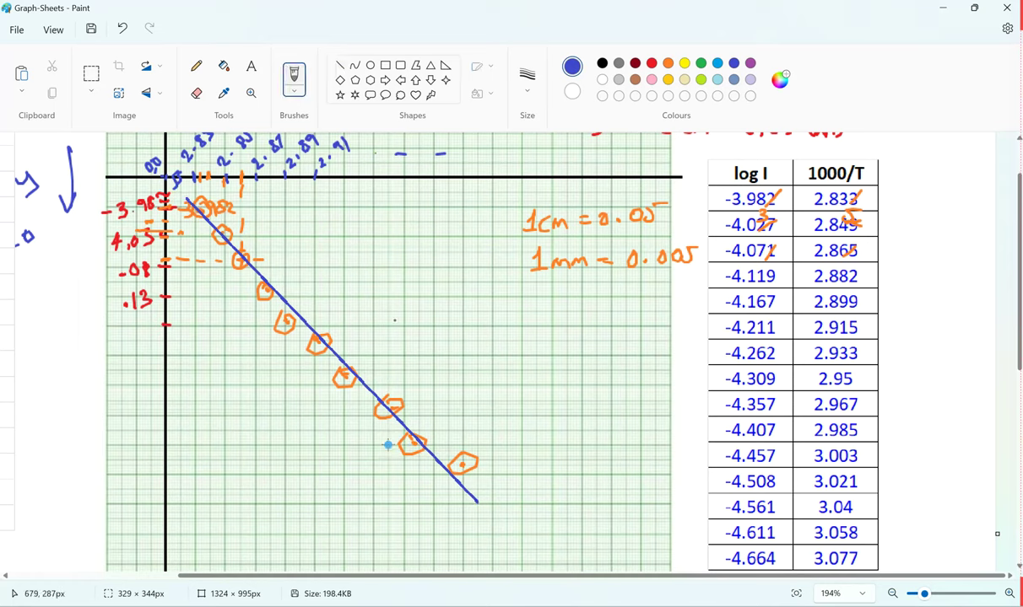
left_click(387, 445)
mouse_move(480, 295)
left_mouse_down()
mouse_move(471, 322)
mouse_move(524, 319)
mouse_move(519, 295)
mouse_move(536, 291)
mouse_move(660, 301)
left_mouse_up()
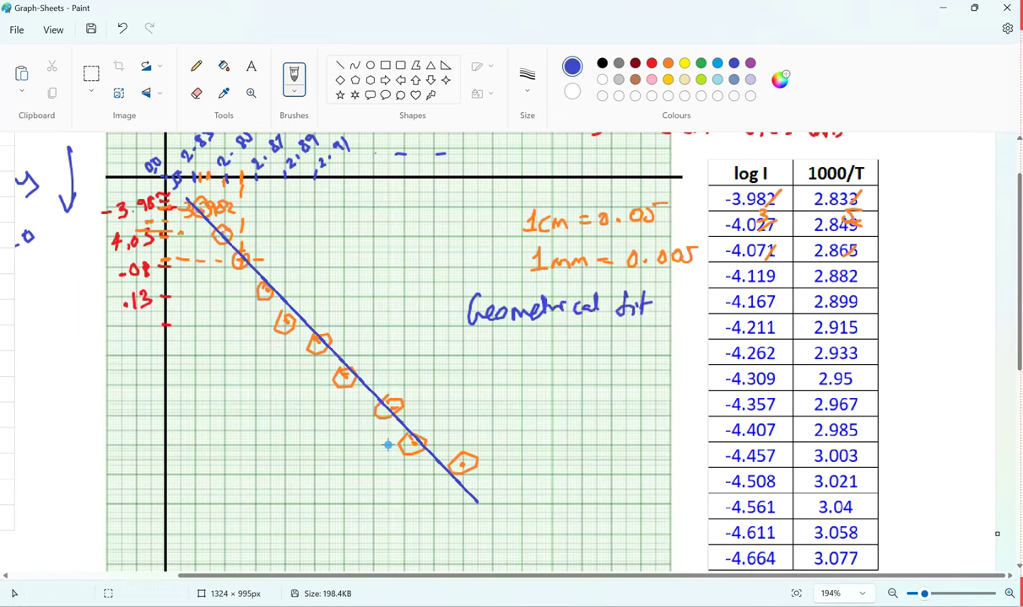
mouse_move(479, 353)
left_mouse_down()
mouse_move(488, 388)
mouse_move(571, 372)
mouse_move(614, 384)
mouse_move(637, 368)
left_mouse_up()
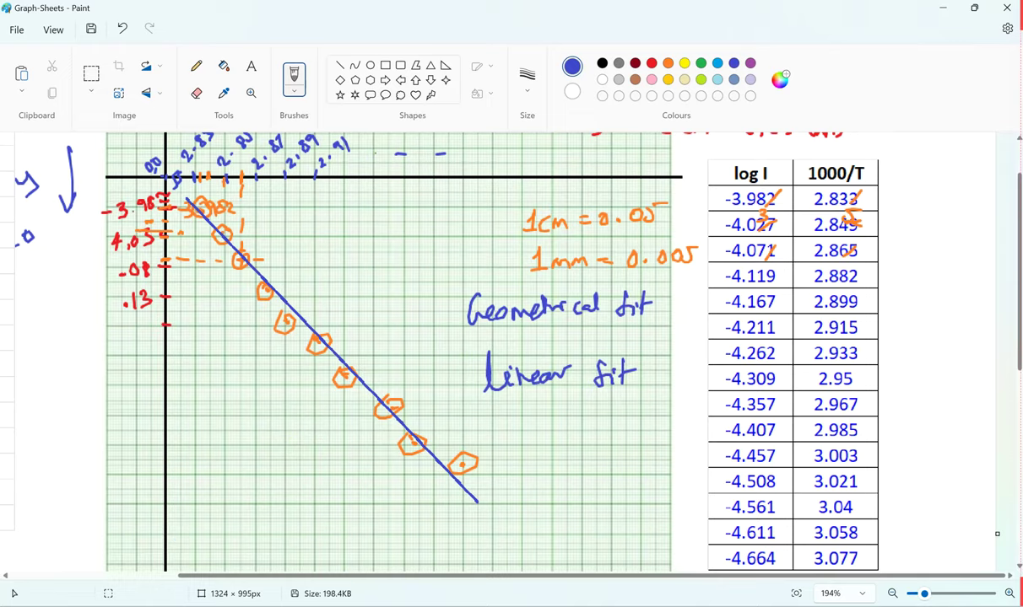
- Switch to the Chrome browser and search in a new tab for "linear regression online calculator"
key("alt+Tab")
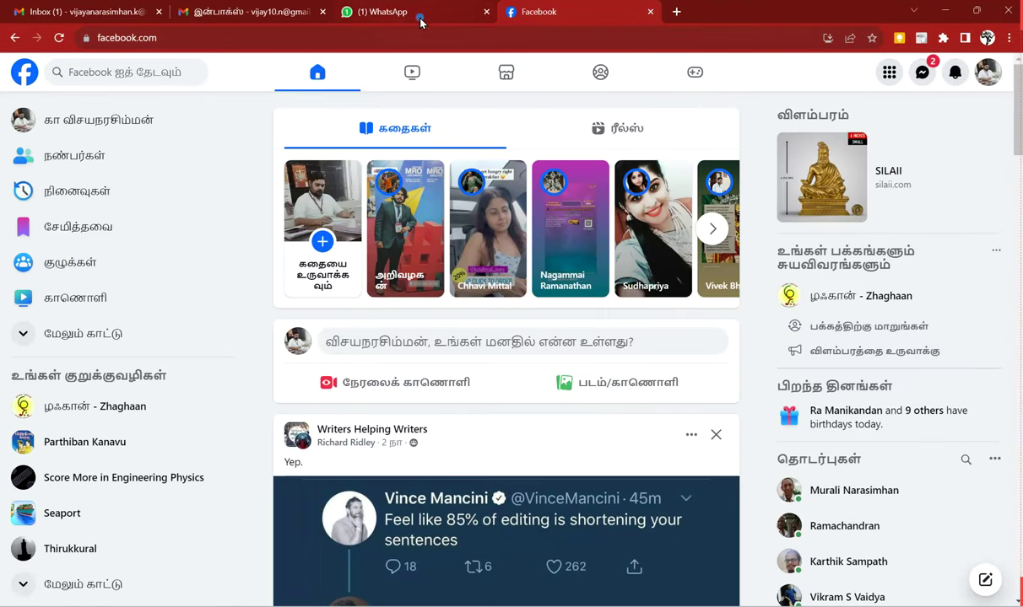
left_click(675, 11)
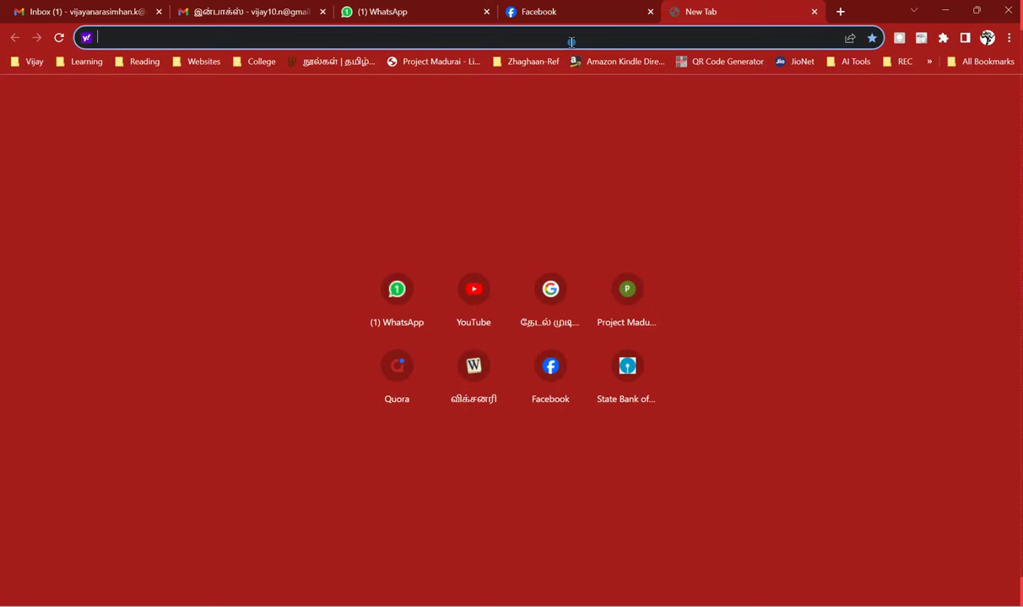
type("lin")
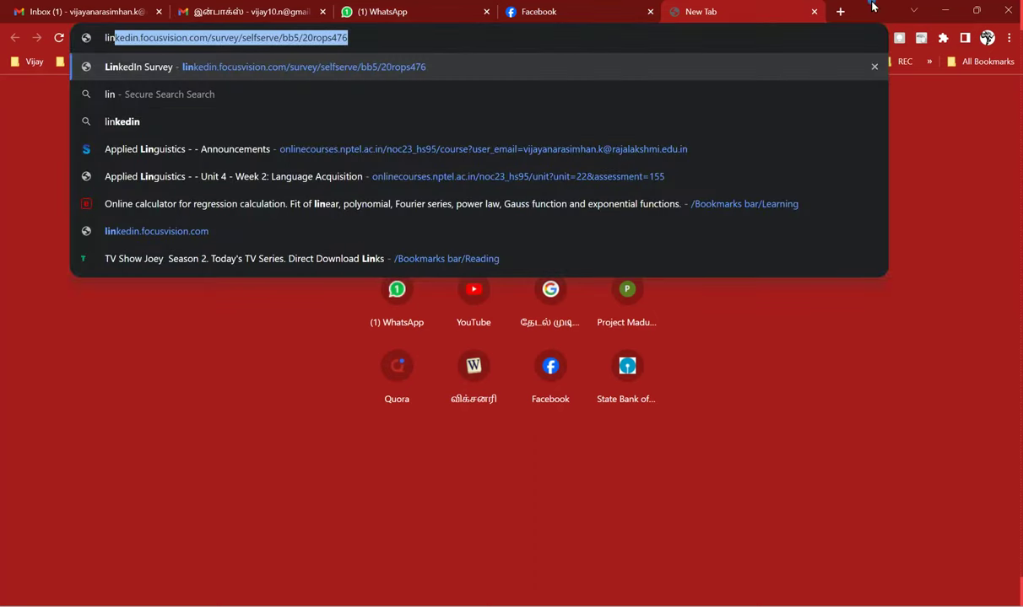
type("ear")
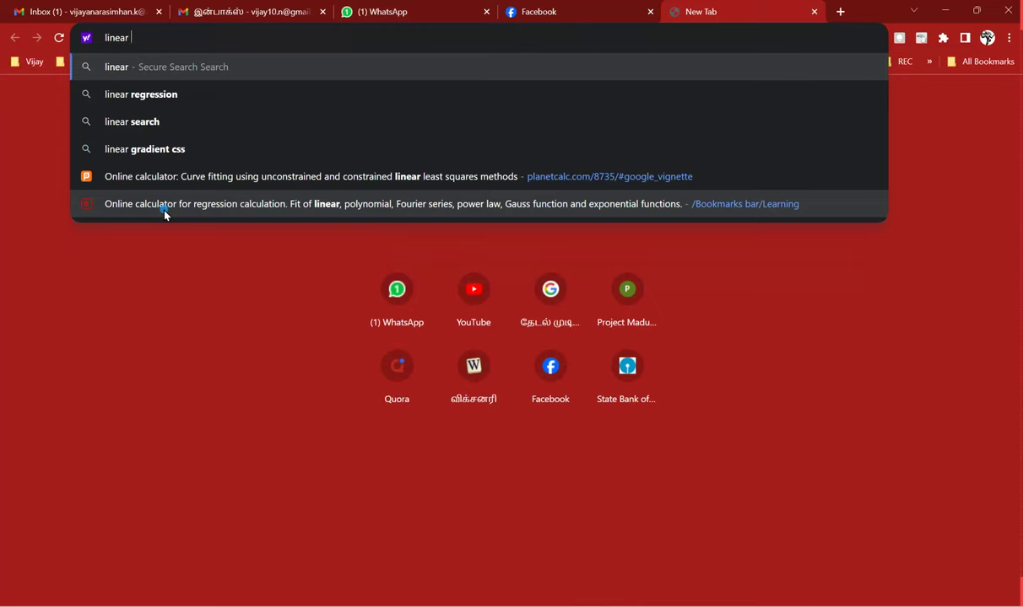
left_click(176, 97)
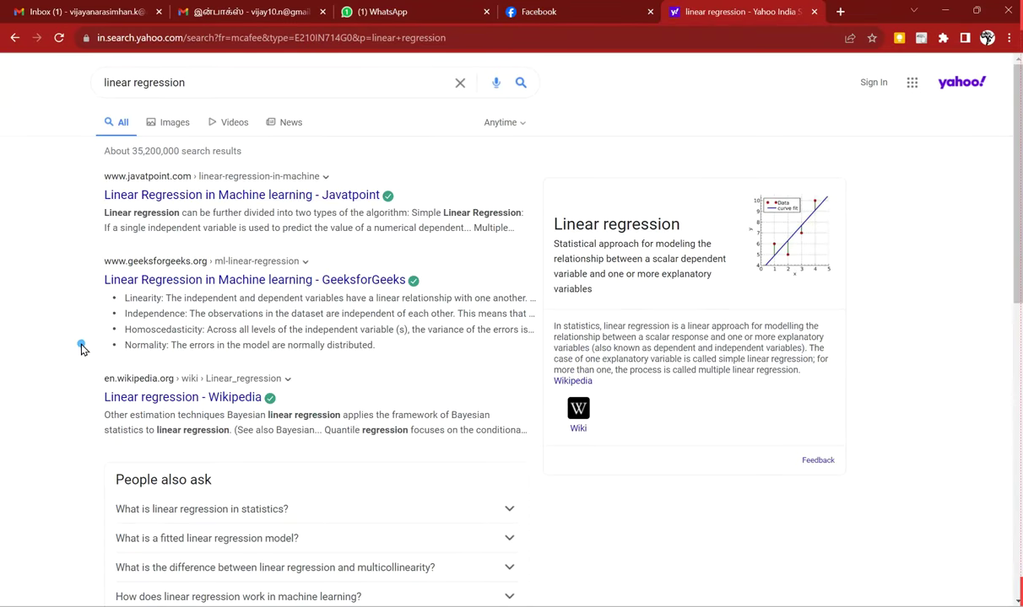
left_click(259, 69)
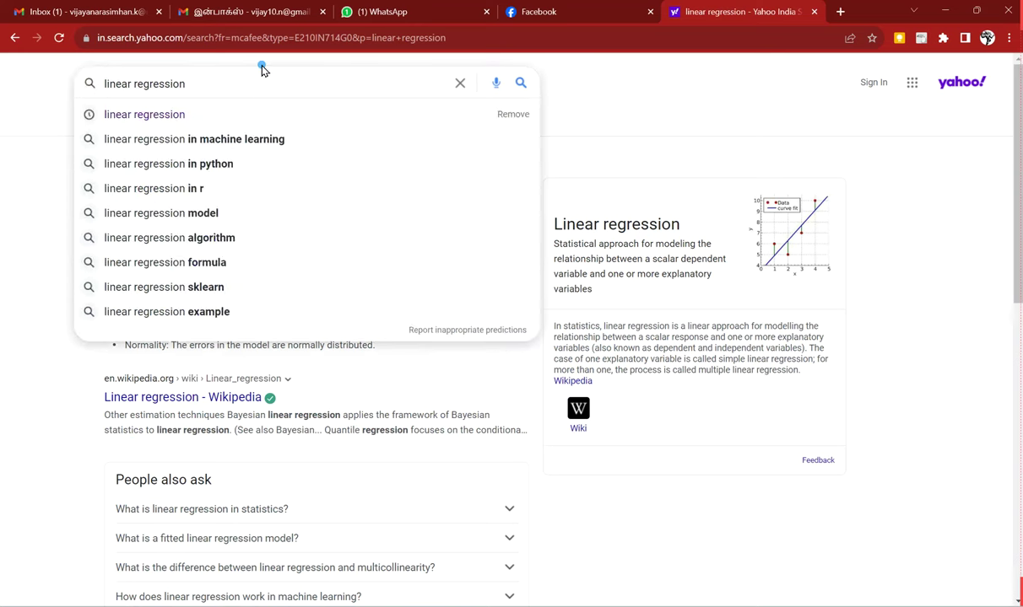
type("on")
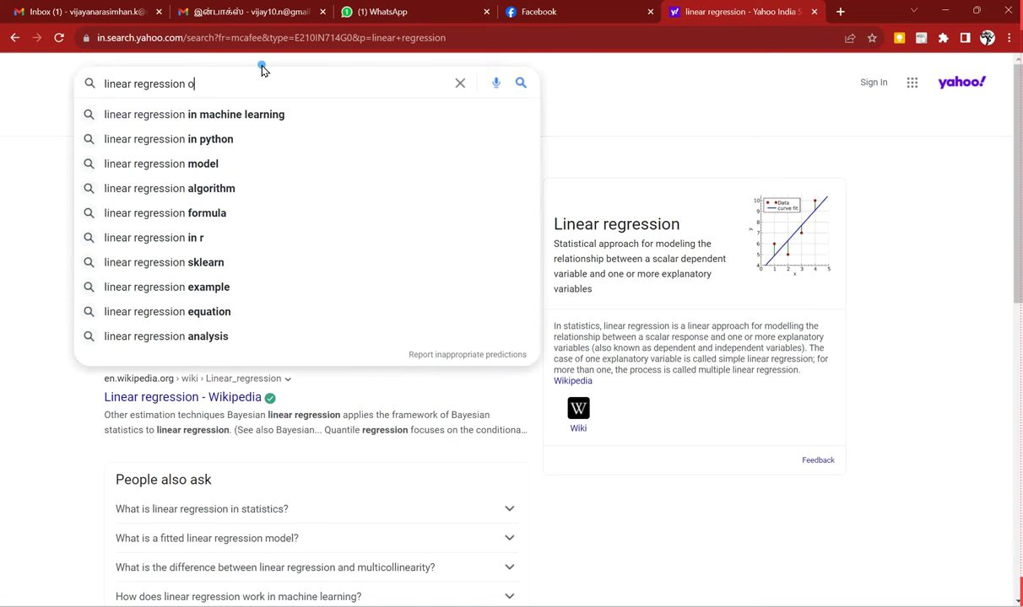
left_click(210, 114)
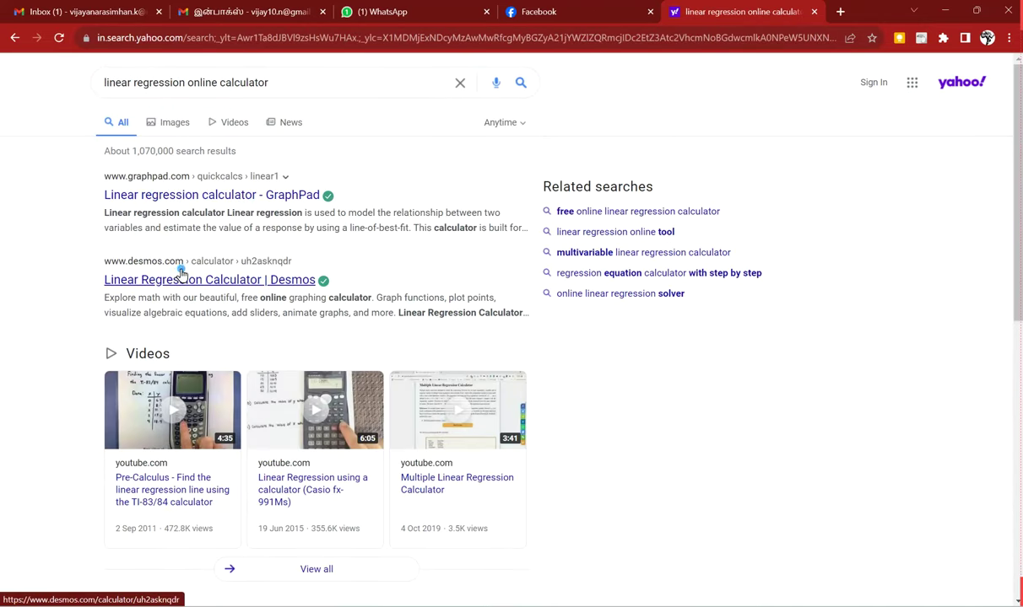
- Open GraphPad's linear regression calculator from the search results and go to its data entry table
scroll(171, 276, "down", 4)
scroll(139, 308, "up", 5)
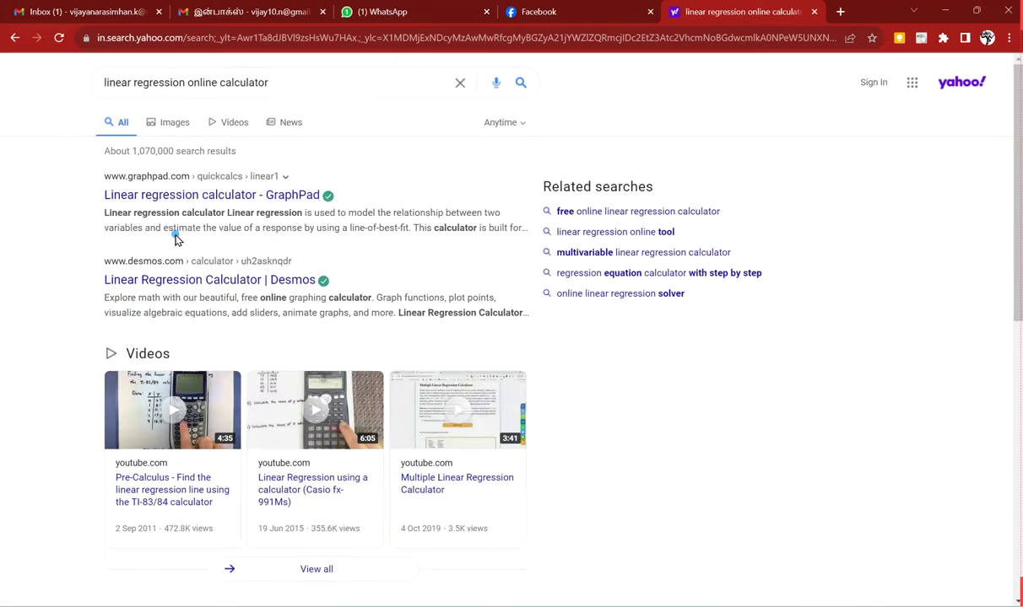
left_click(179, 203)
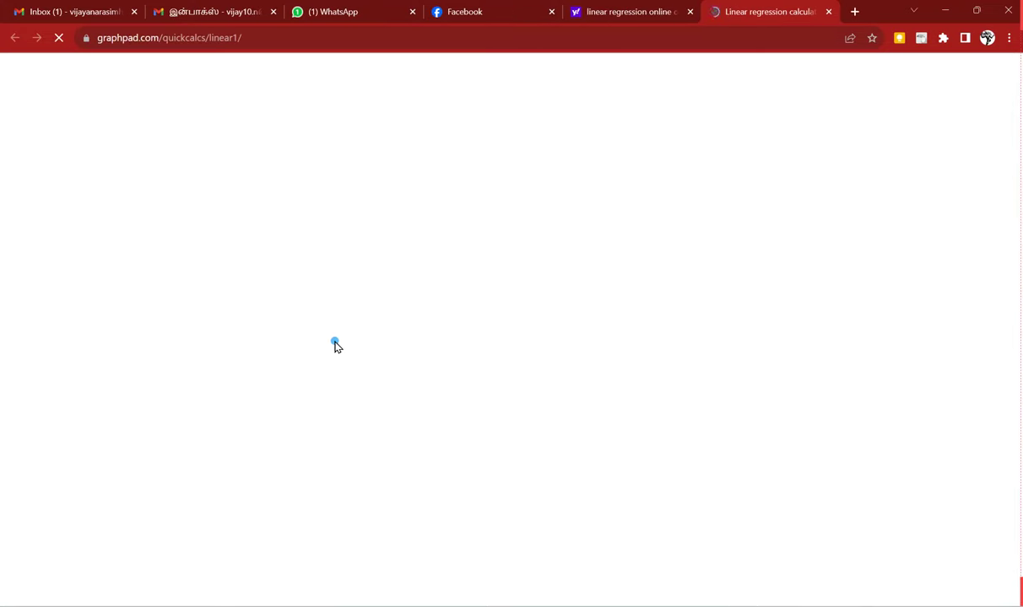
scroll(384, 368, "down", 2)
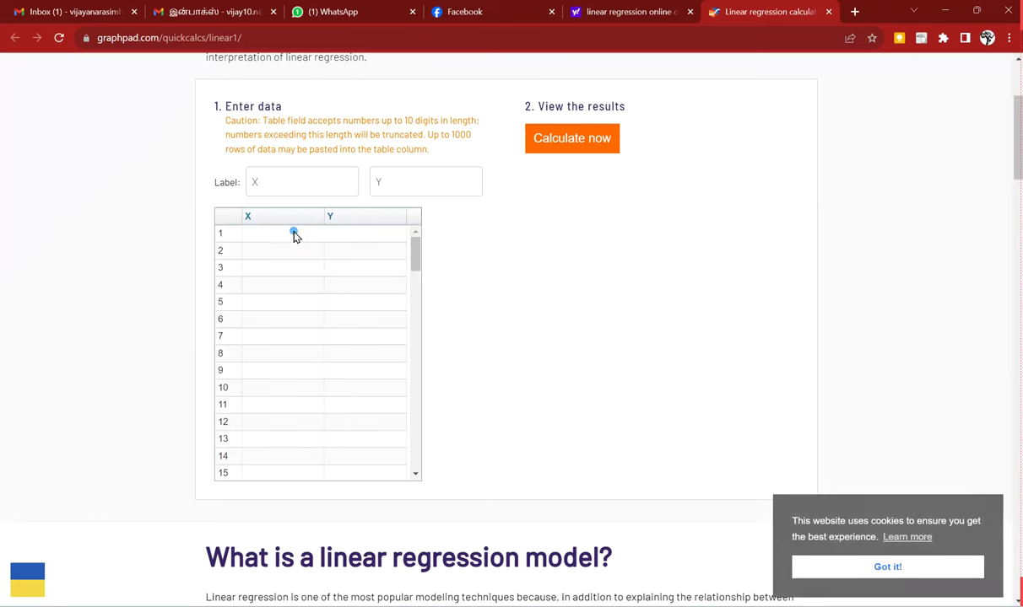
- Try to copy the log I and 1000/T values together from the Excel sheet and paste them into the calculator's X column
key("alt+Tab")
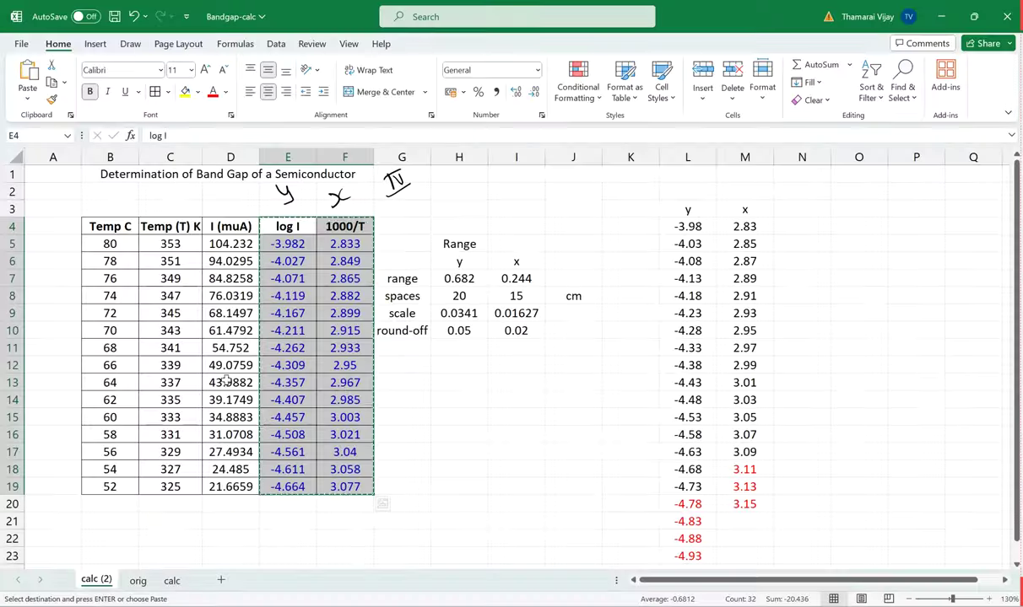
left_click_drag(270, 243, 348, 486)
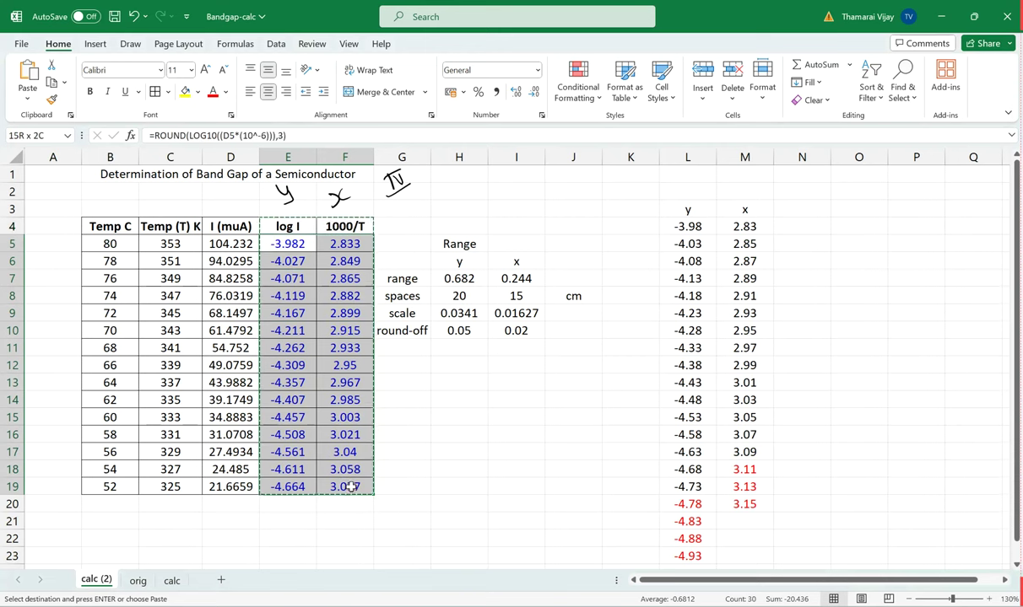
right_click(348, 471)
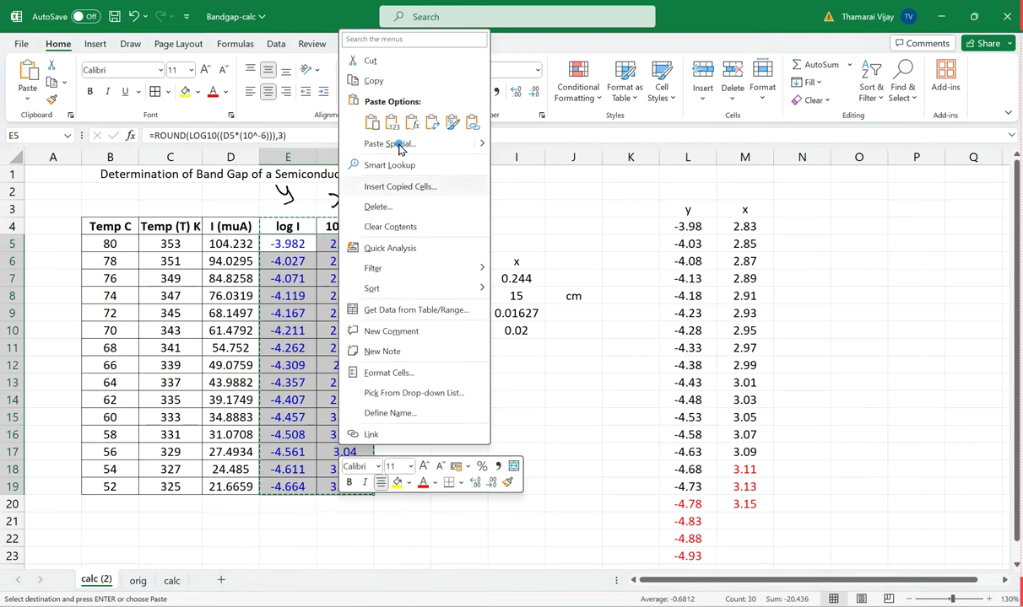
left_click(426, 78)
key("alt+Tab")
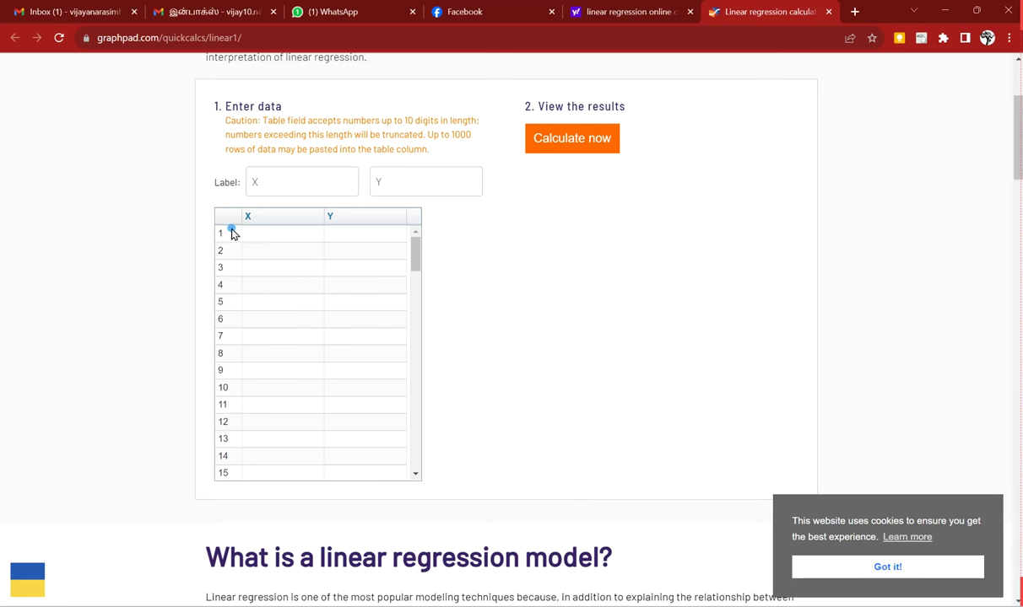
left_click(257, 234)
right_click(259, 236)
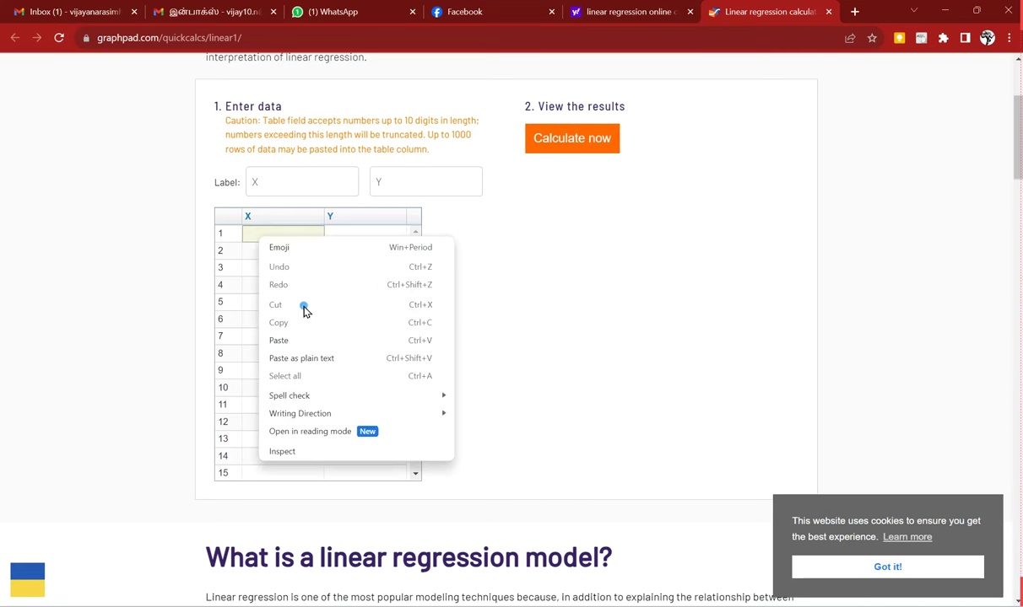
left_click(292, 338)
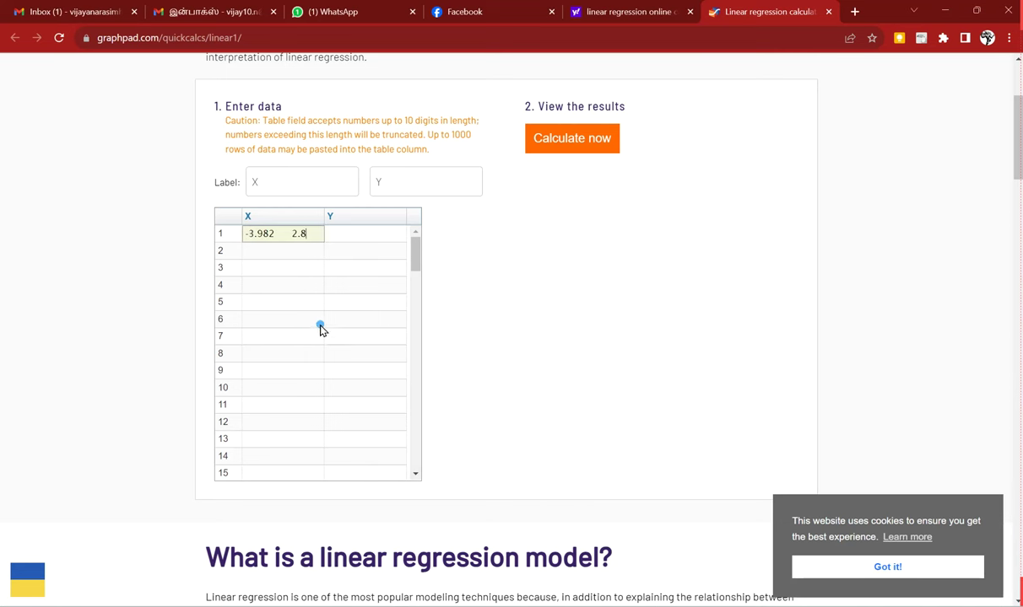
key("ctrl+z")
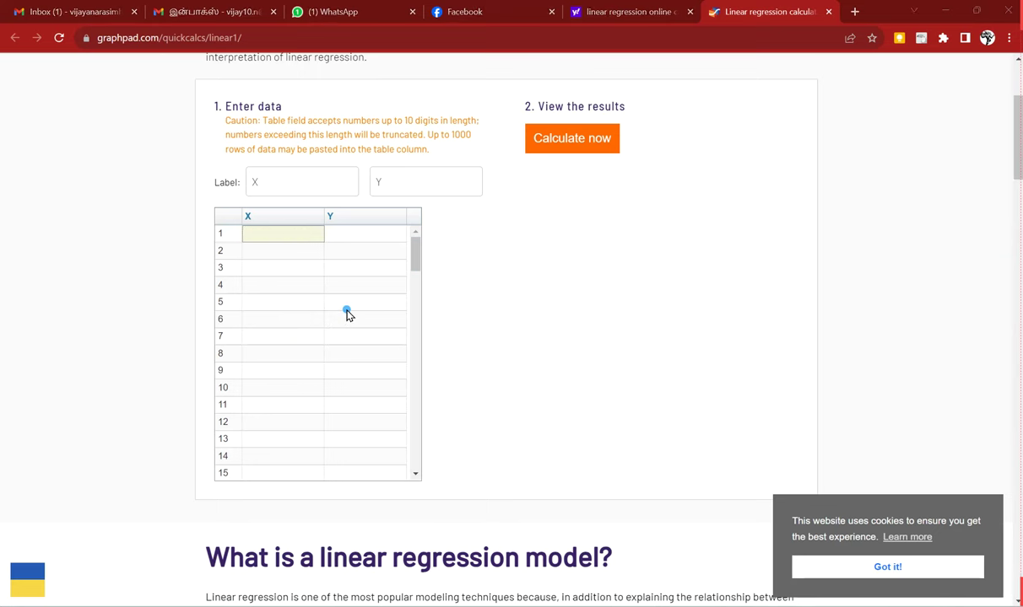
- Copy only the log I values, E5 to E19, from the Excel sheet into the calculator's Y column in Chrome
key("alt+Tab")
left_click_drag(287, 243, 286, 486)
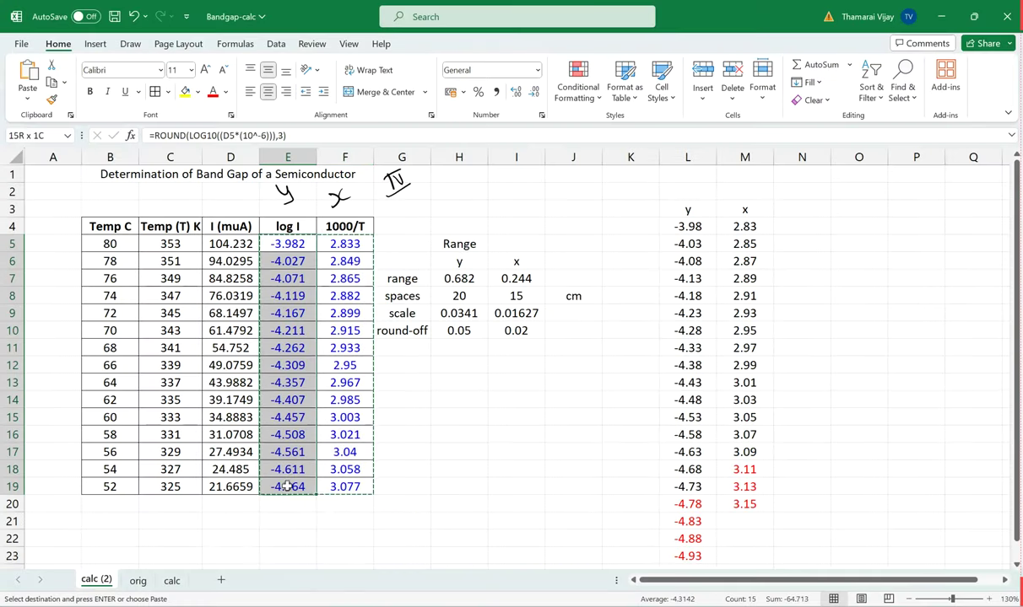
key("ctrl+c")
key("alt+Tab")
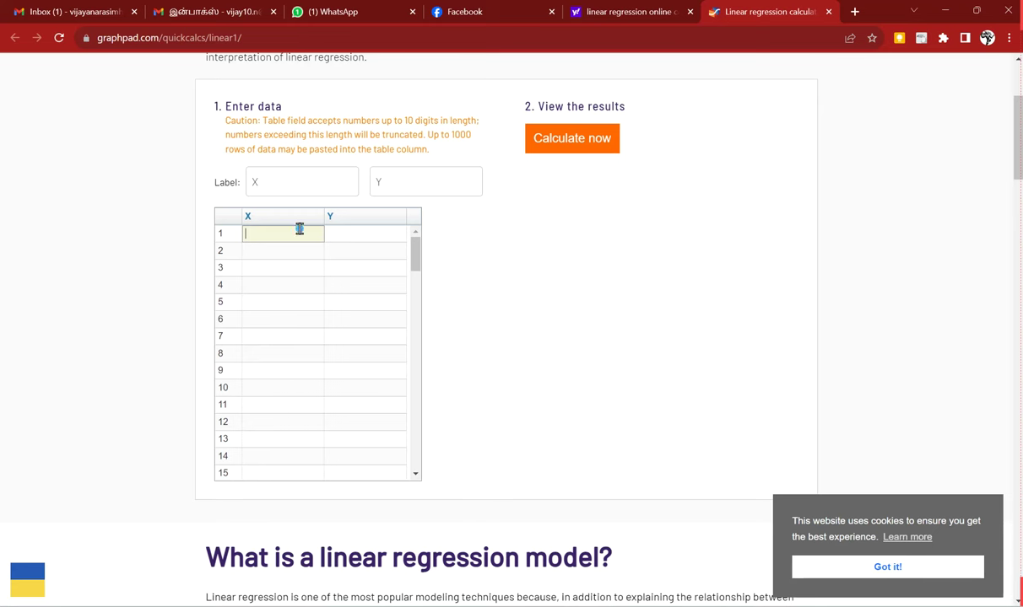
left_click(355, 233)
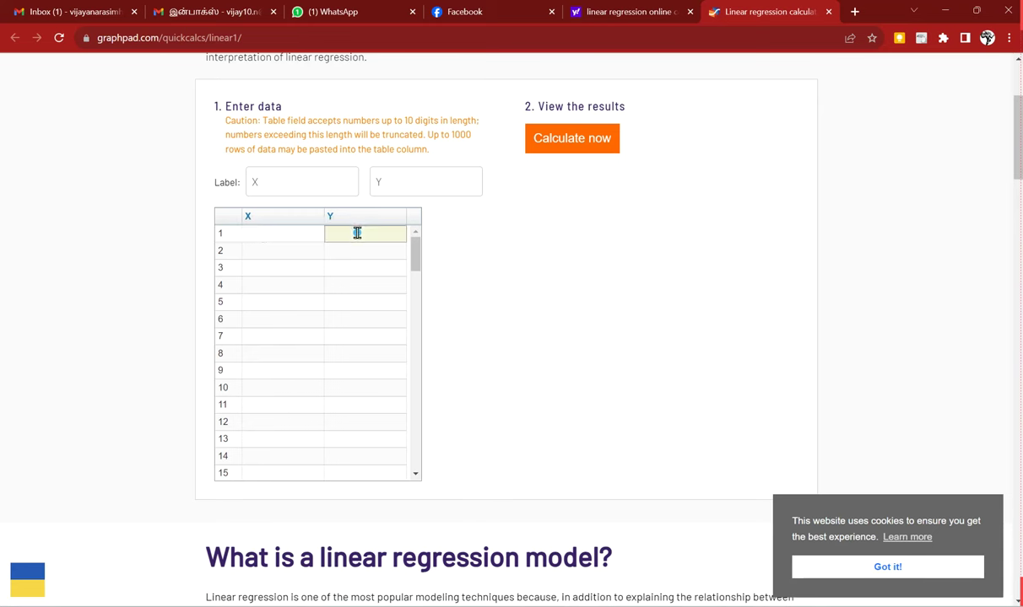
scroll(356, 236, "up", 2)
scroll(339, 415, "down", 10)
scroll(378, 402, "up", 15)
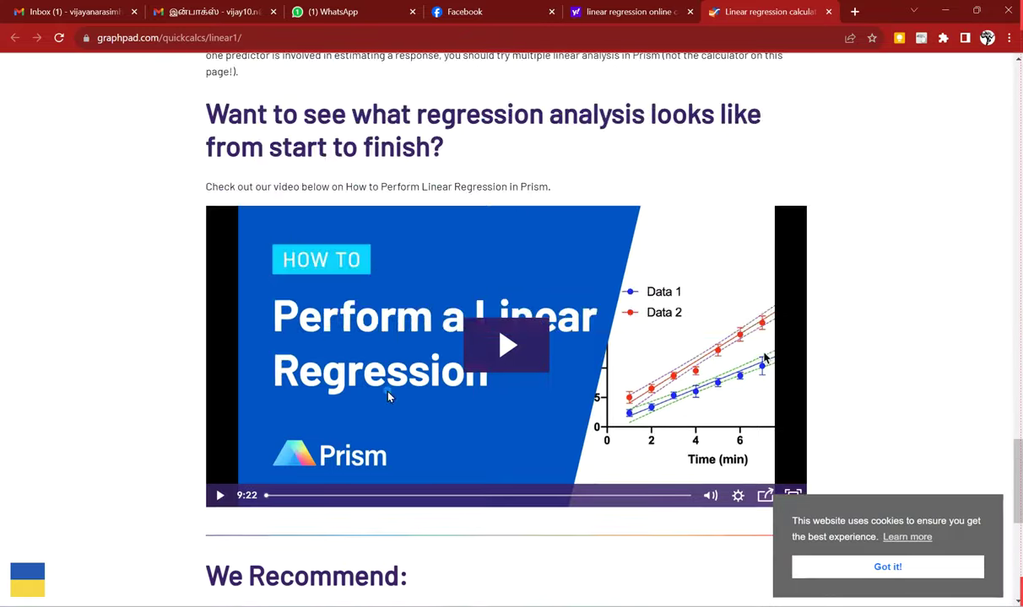
scroll(396, 385, "up", 8)
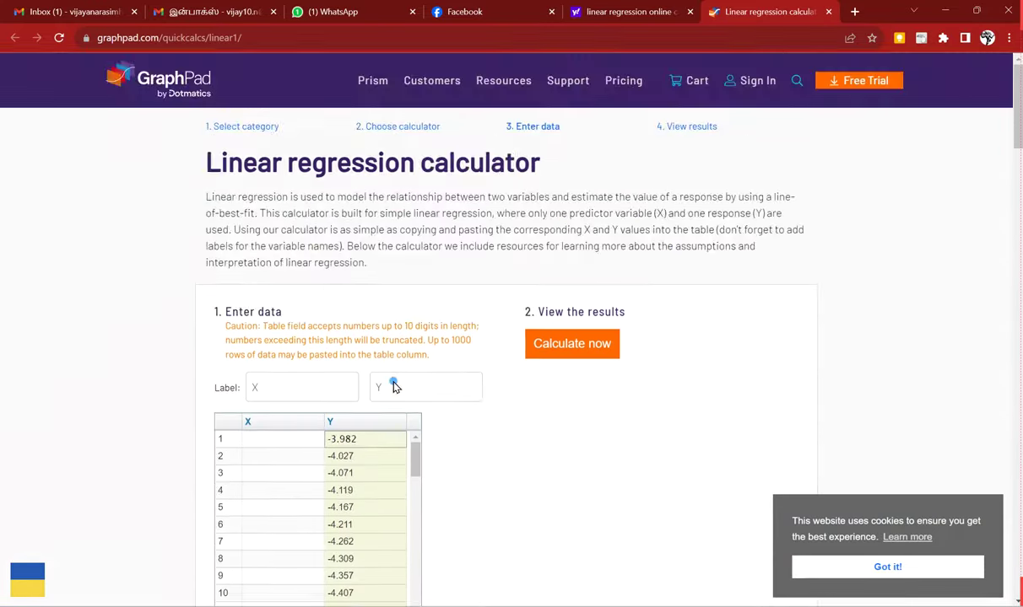
- Copy the 1000/T values, F5 to F19, from the Excel sheet into the calculator's X column in Chrome and calculate the regression
scroll(399, 393, "down", 2)
left_click(298, 233)
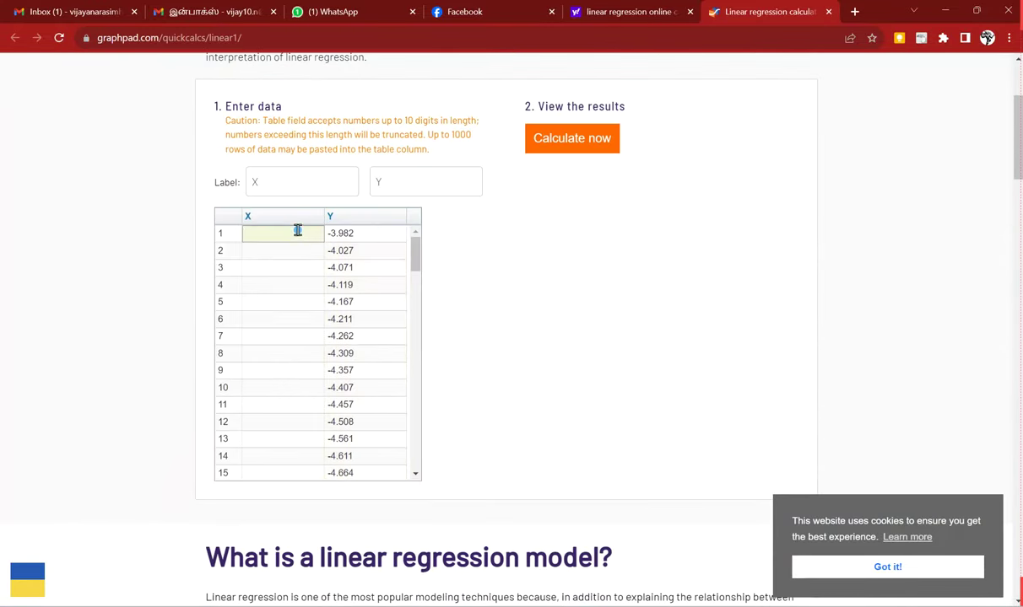
key("alt+Tab")
left_click_drag(340, 244, 356, 487)
key("ctrl+c")
key("alt+Tab")
scroll(310, 270, "up", 2)
scroll(298, 433, "down", 20)
scroll(343, 329, "up", 10)
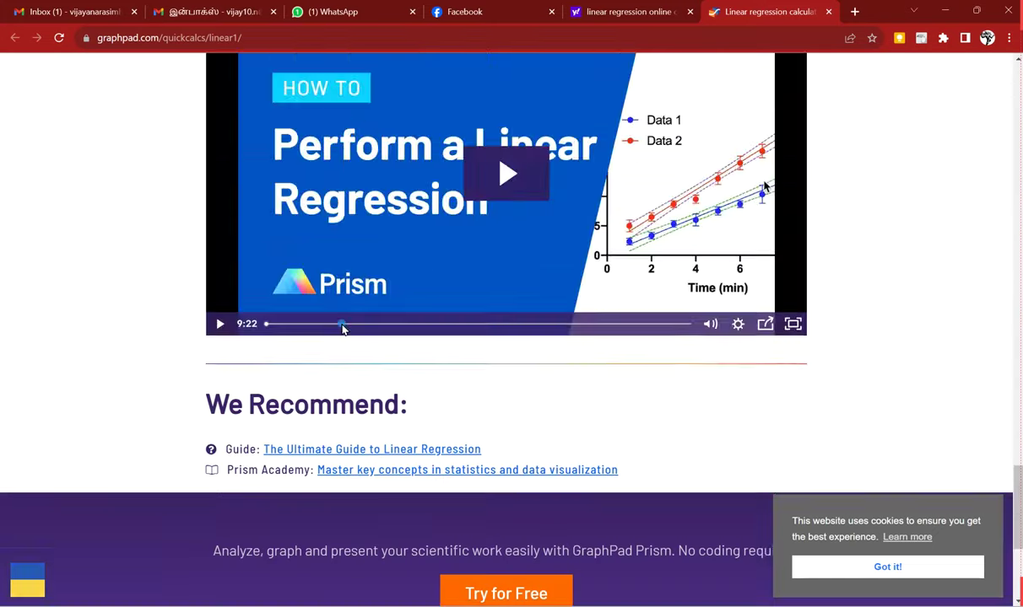
scroll(350, 324, "up", 15)
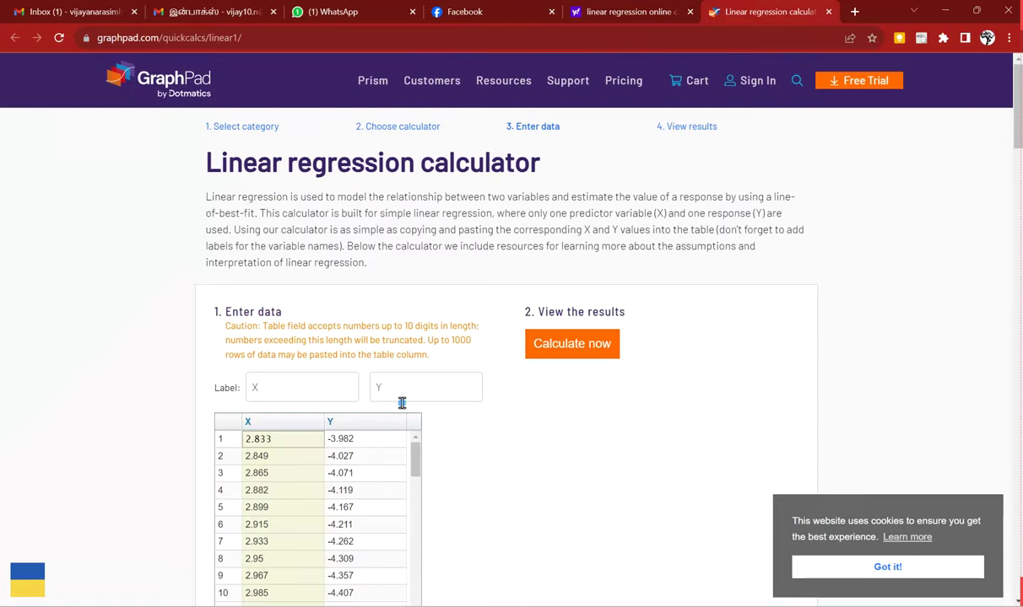
scroll(477, 453, "down", 3)
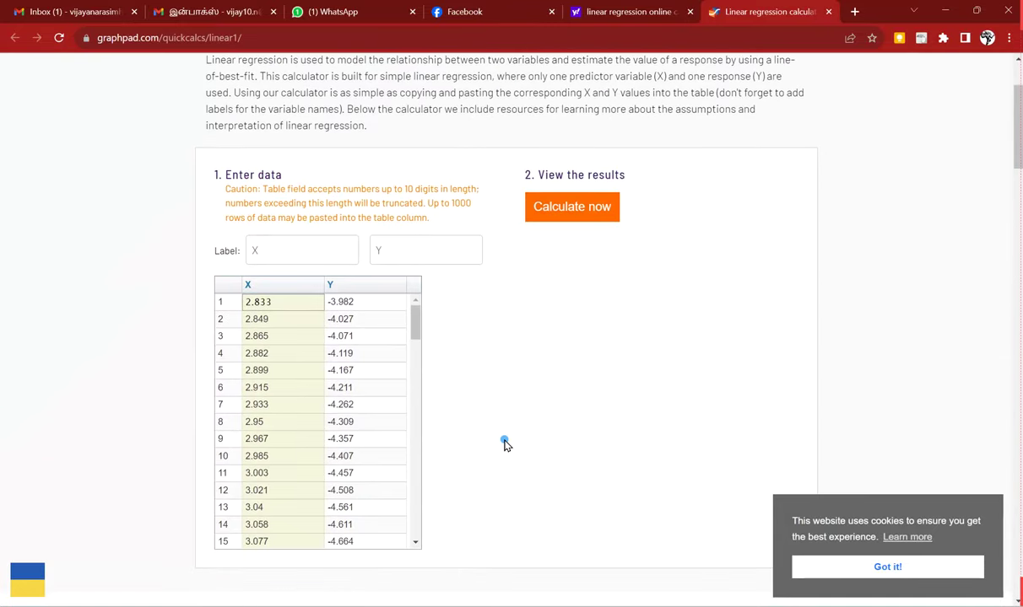
left_click(581, 207)
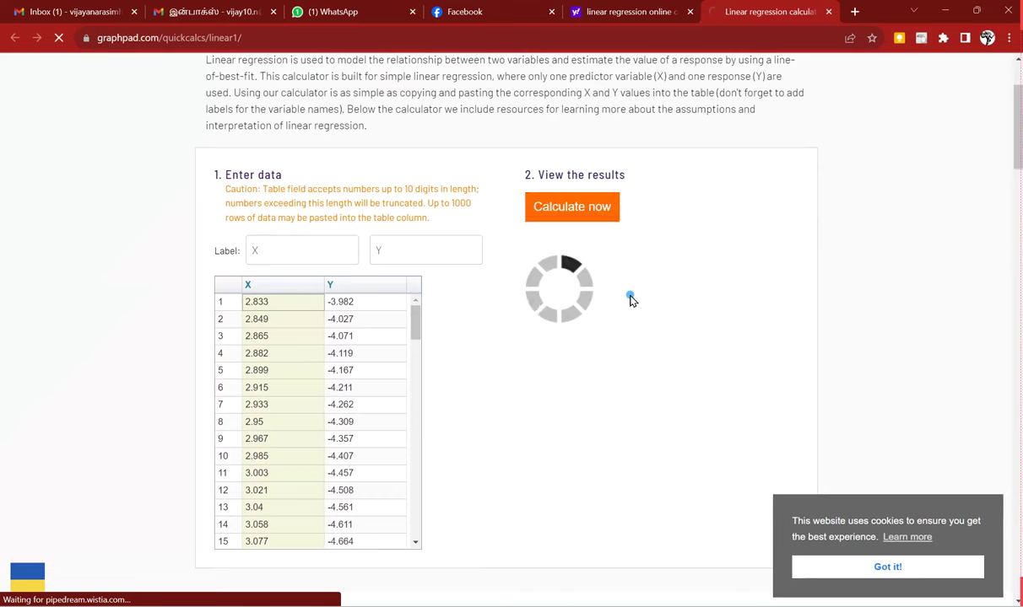
- Examine the regression plot and the best-fit slope and intercept values
scroll(675, 306, "down", 2)
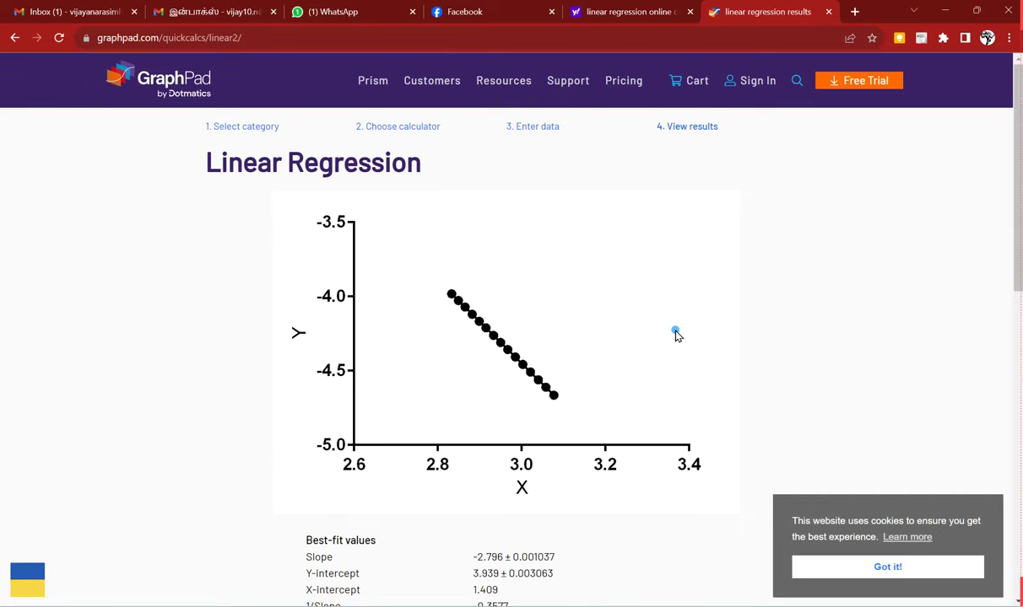
scroll(675, 334, "down", 3)
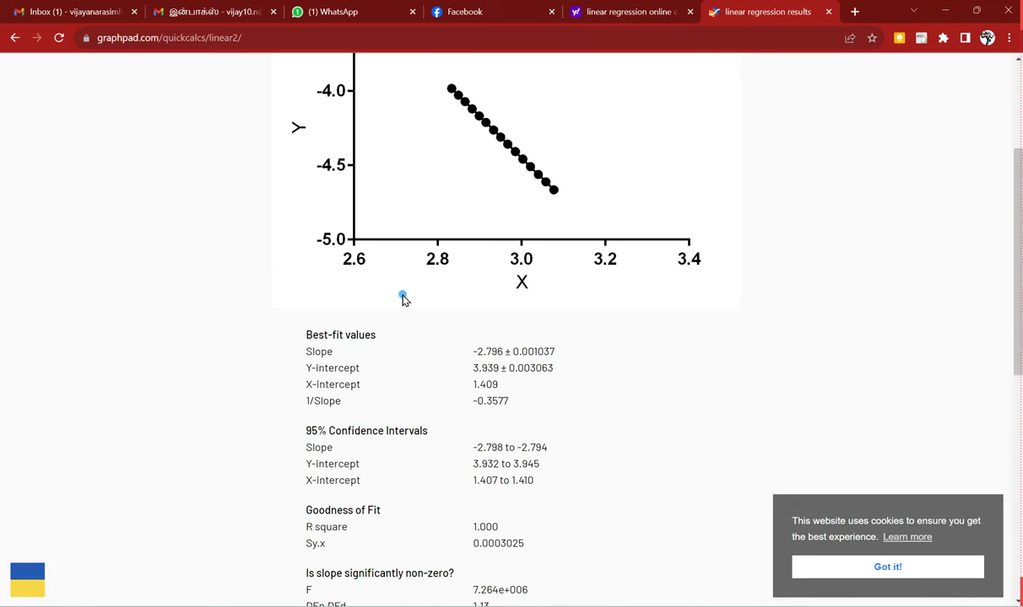
scroll(269, 288, "up", 3)
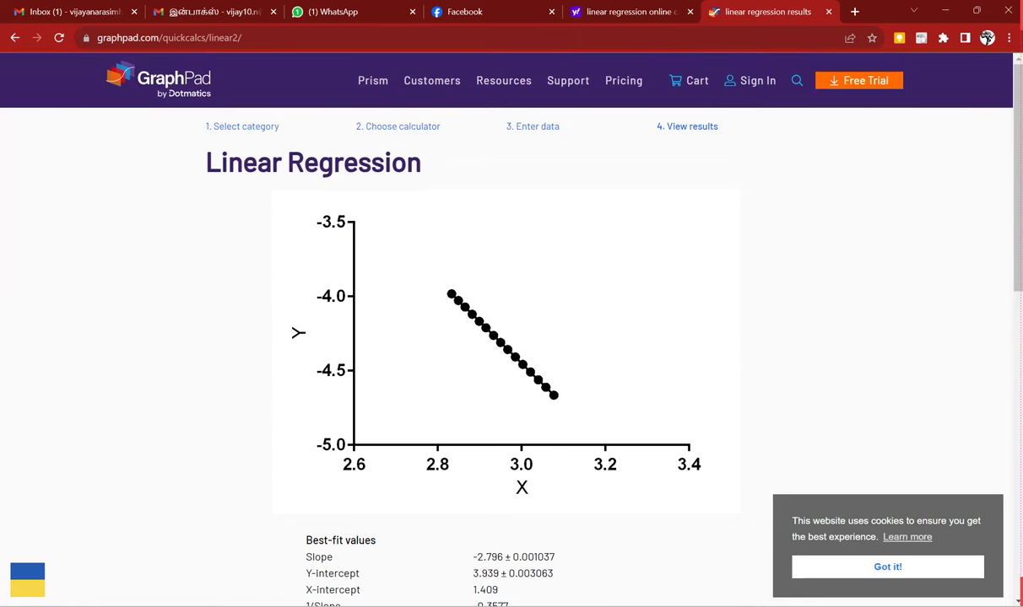
- Switch to Paint and undo the handwritten notes "Geometrical fit" and "Linear fit", keeping the blue fitted line on the graph
key("alt+Tab")
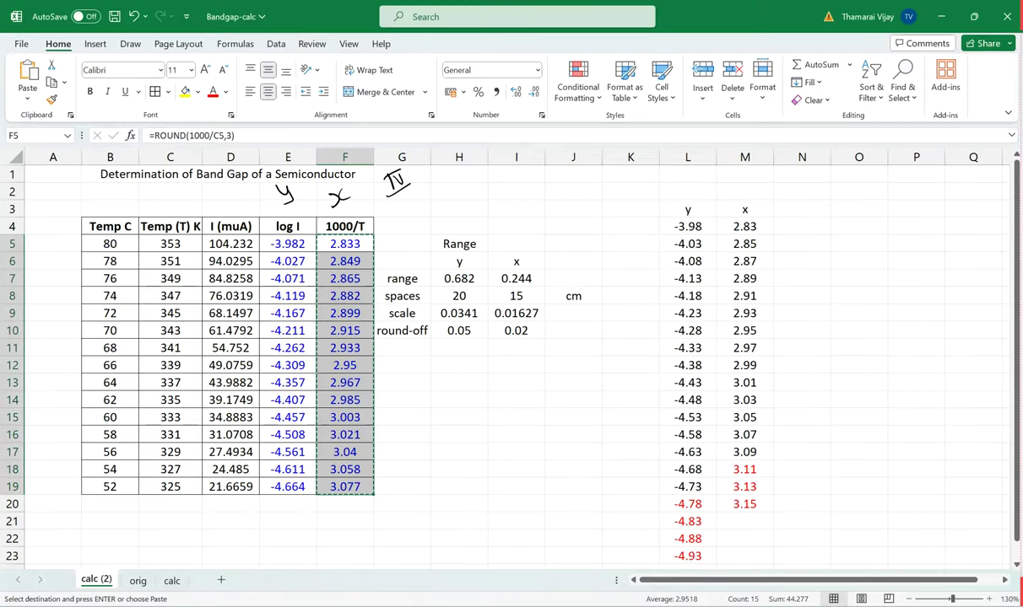
key("alt+Tab")
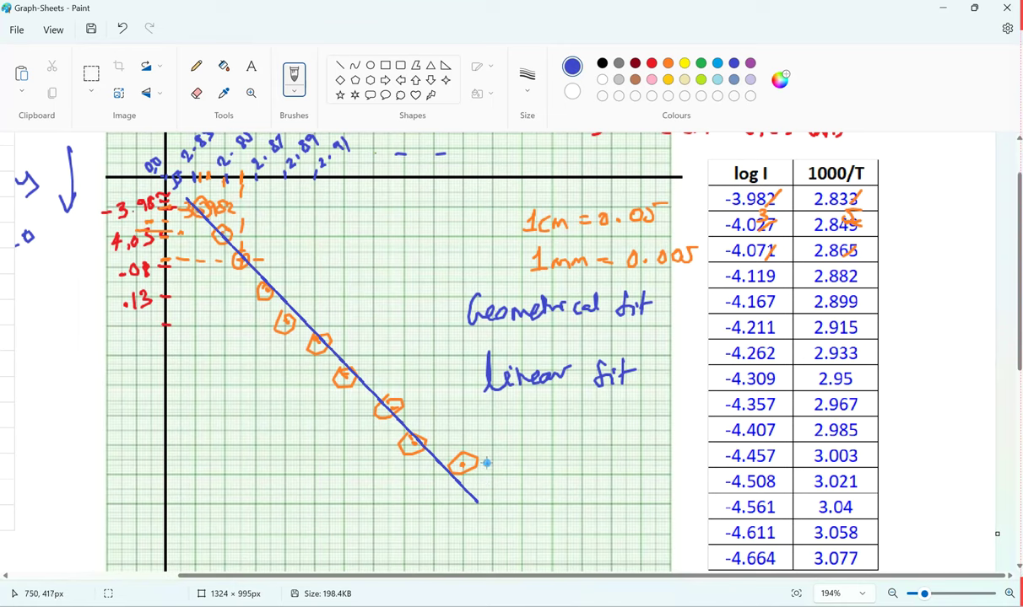
left_click(122, 29)
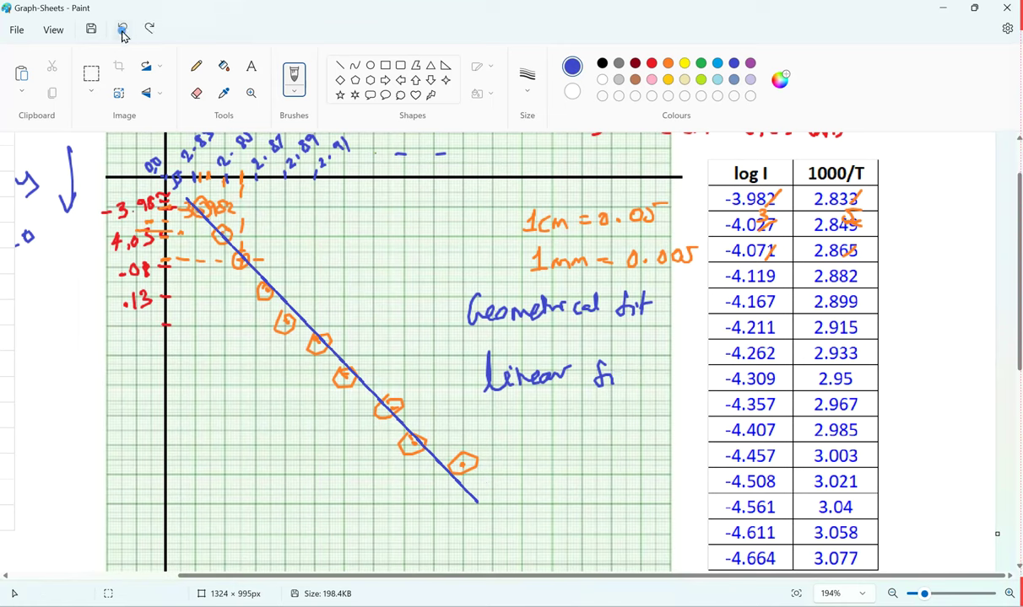
left_click(123, 29)
left_click(122, 29)
left_click(122, 29)
left_click(122, 28)
left_click(123, 29)
left_click(123, 28)
left_click(124, 28)
left_click(125, 29)
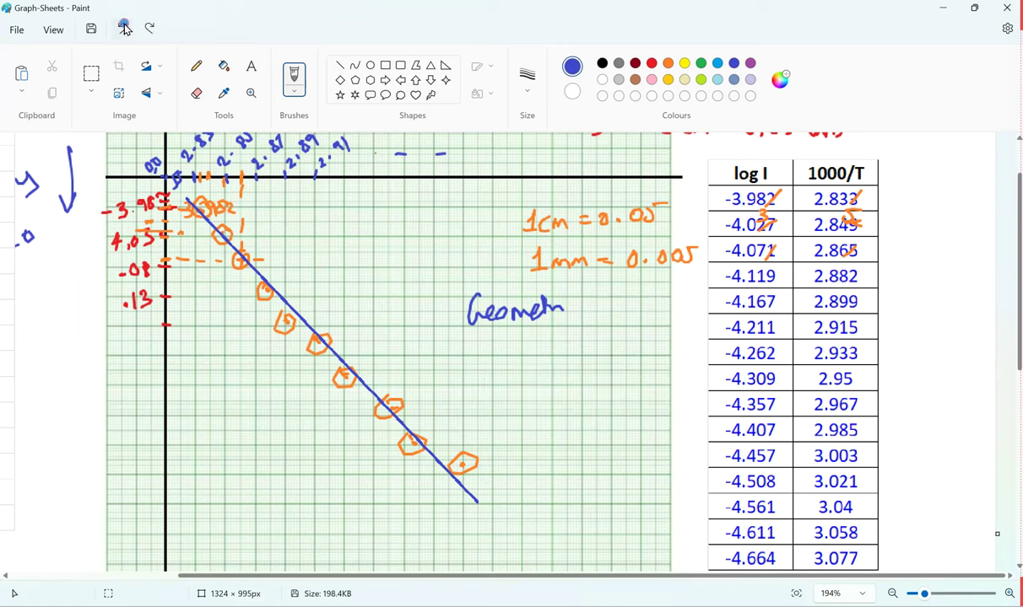
left_click(125, 29)
left_click(125, 29)
left_click(125, 28)
left_click(125, 29)
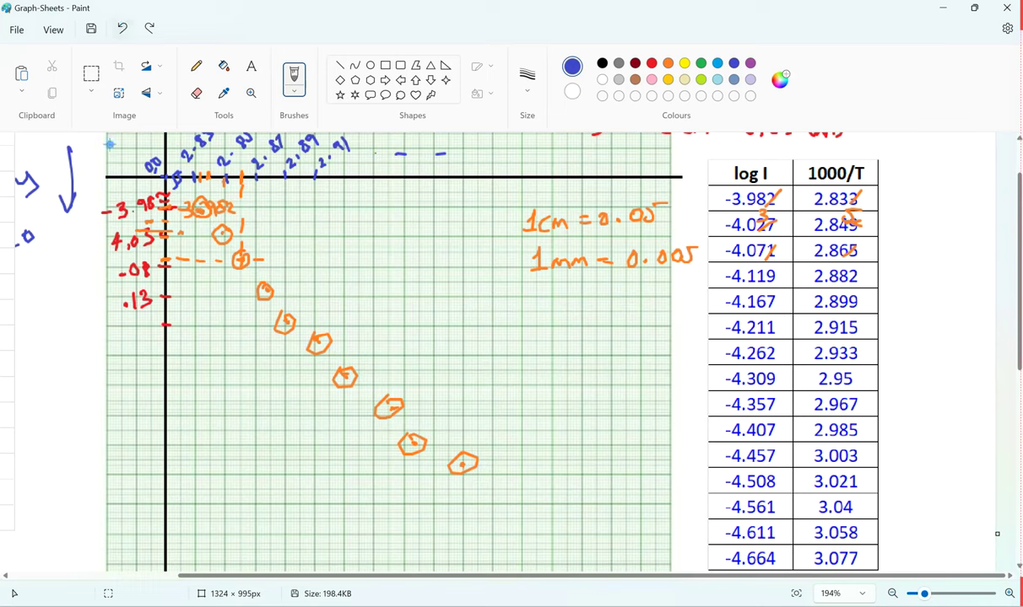
left_click(150, 29)
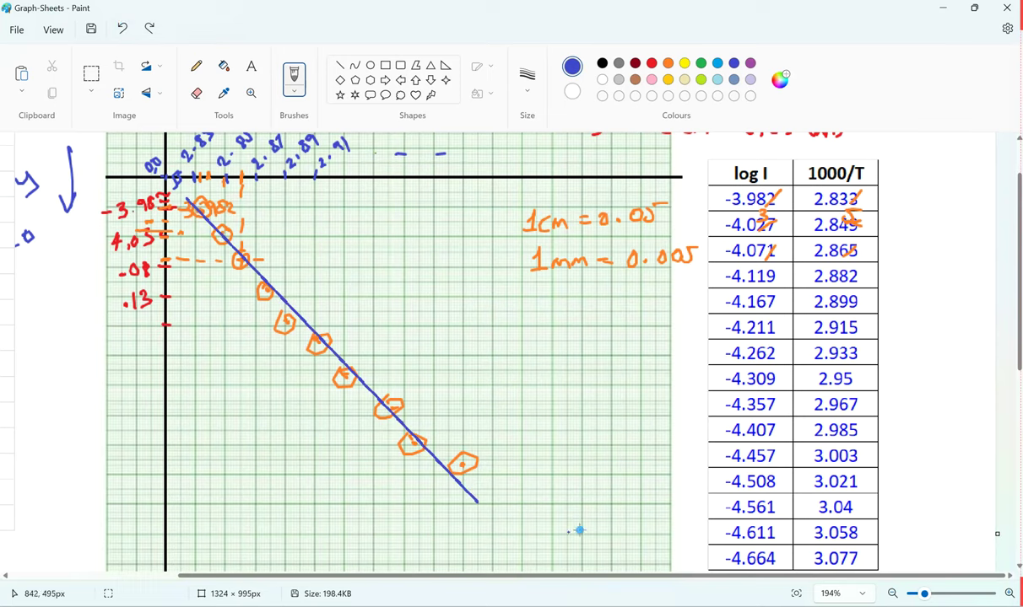
- Return to the regression results in Chrome and compare the plotted line with the best-fit values and goodness of fit
left_click(780, 600)
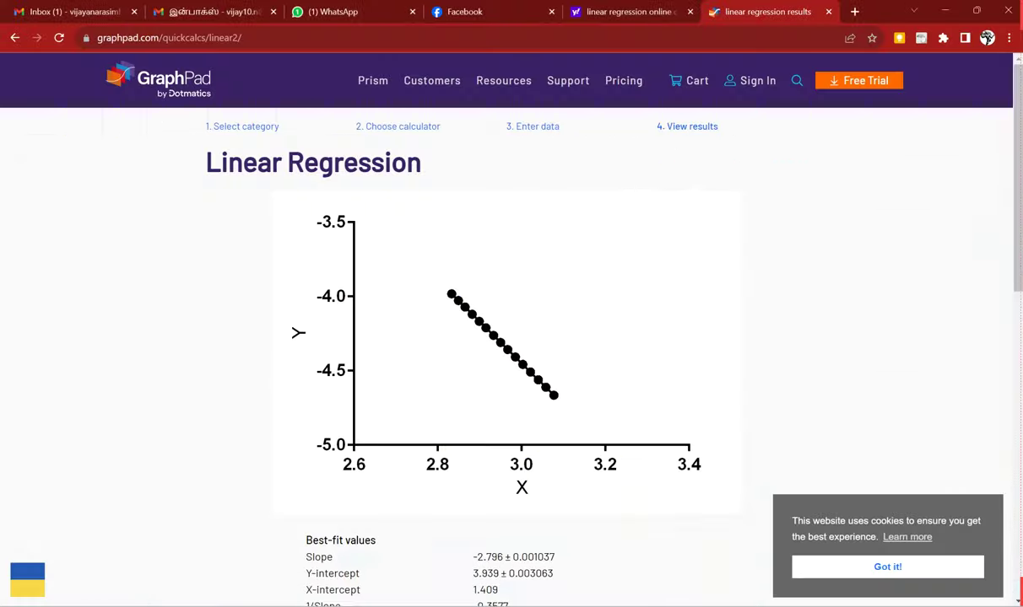
scroll(489, 438, "down", 2)
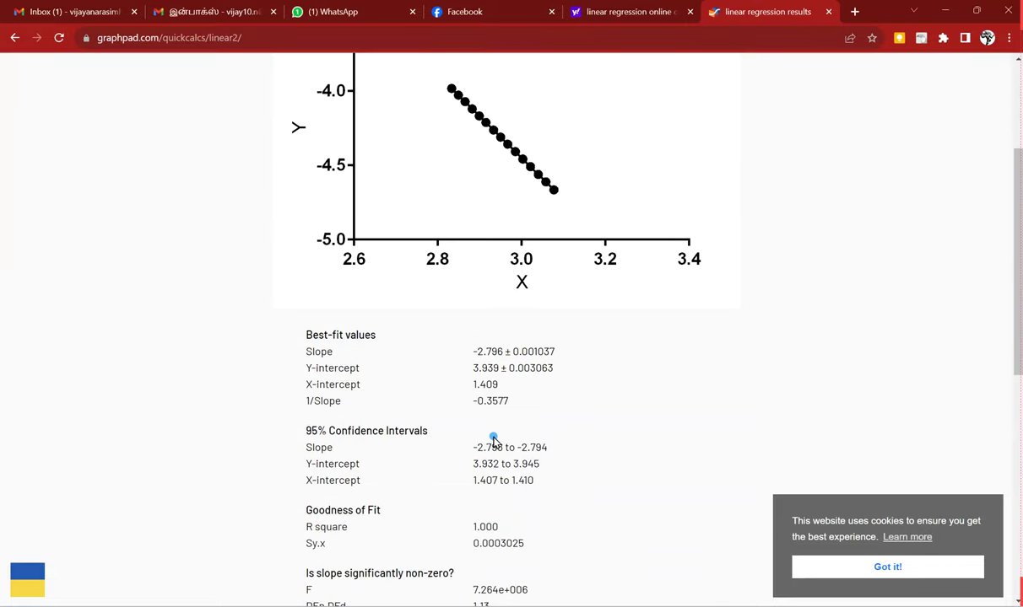
scroll(495, 440, "up", 2)
scroll(483, 427, "down", 7)
scroll(518, 434, "up", 3)
scroll(517, 434, "up", 5)
scroll(398, 437, "down", 2)
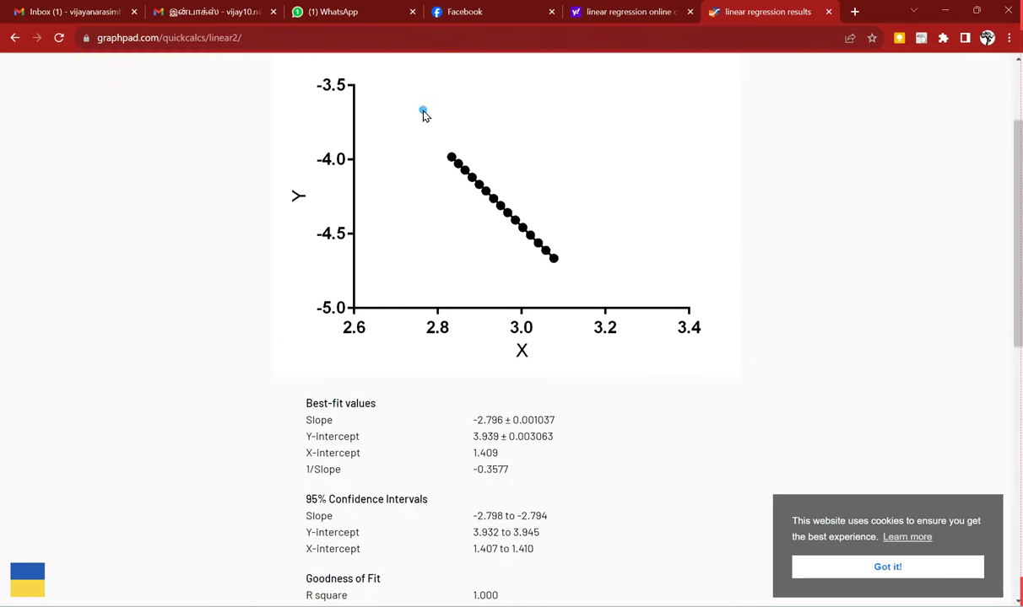
mouse_move(507, 606)
scroll(481, 394, "up", 2)
scroll(547, 430, "down", 2)
- In Paint, draw straight red lines from the two red points on the blue fitted line to both axes
key("alt+Tab")
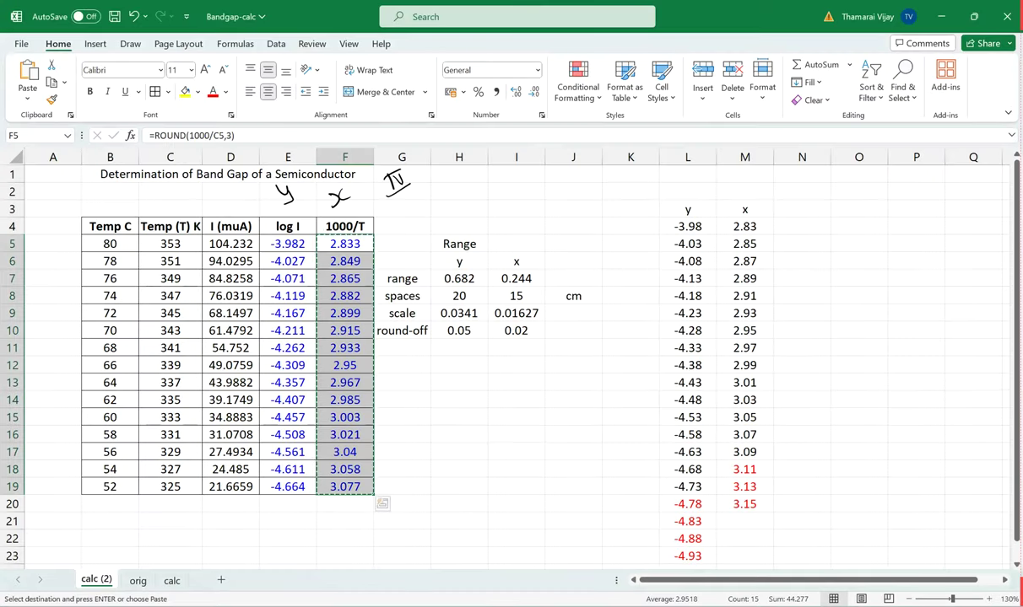
key("alt+Tab")
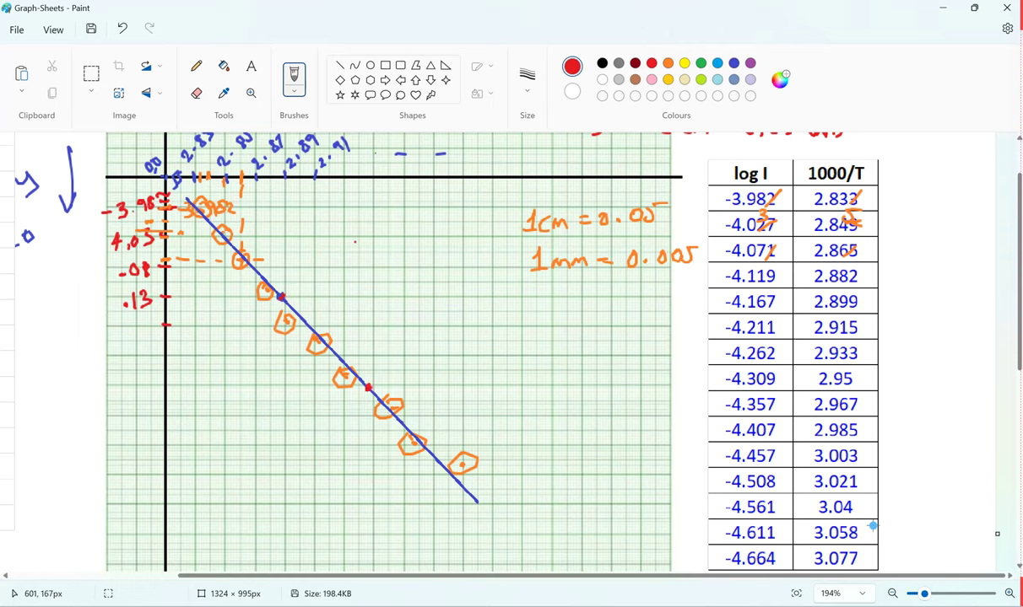
left_click_drag(281, 296, 198, 305)
key("ctrl+z")
left_click(339, 67)
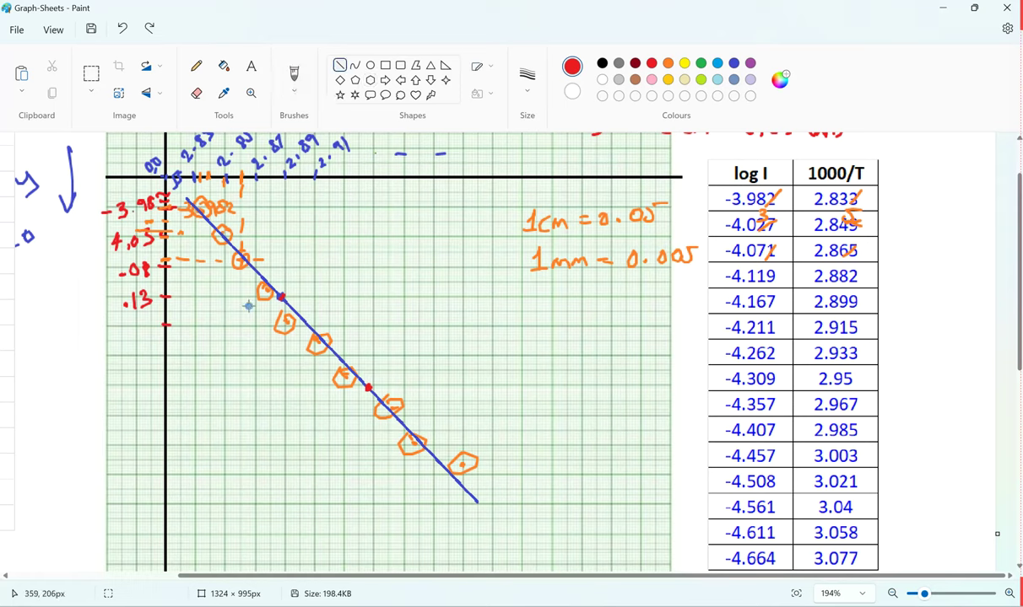
left_click_drag(280, 296, 158, 294)
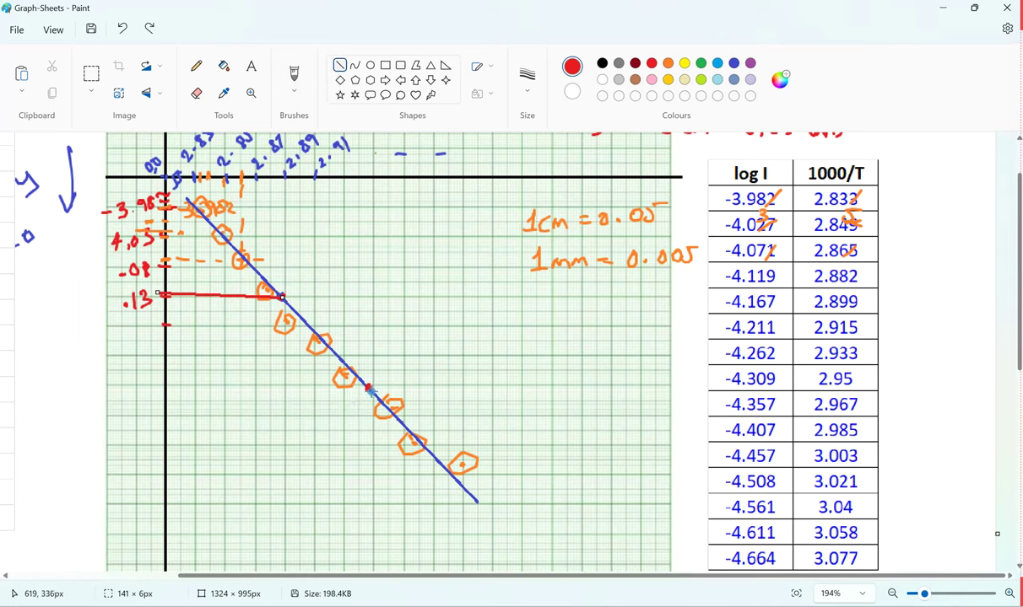
left_click_drag(369, 386, 161, 383)
left_click_drag(284, 298, 283, 172)
left_click_drag(372, 386, 372, 170)
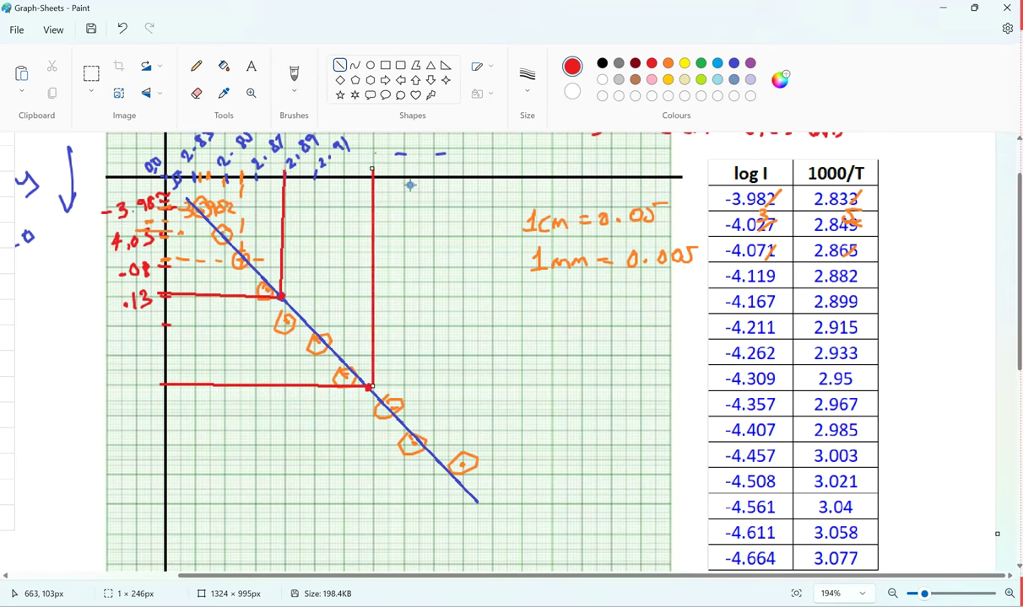
- Circle in red with the brush the two places where the vertical red lines meet the horizontal axis
key("b")
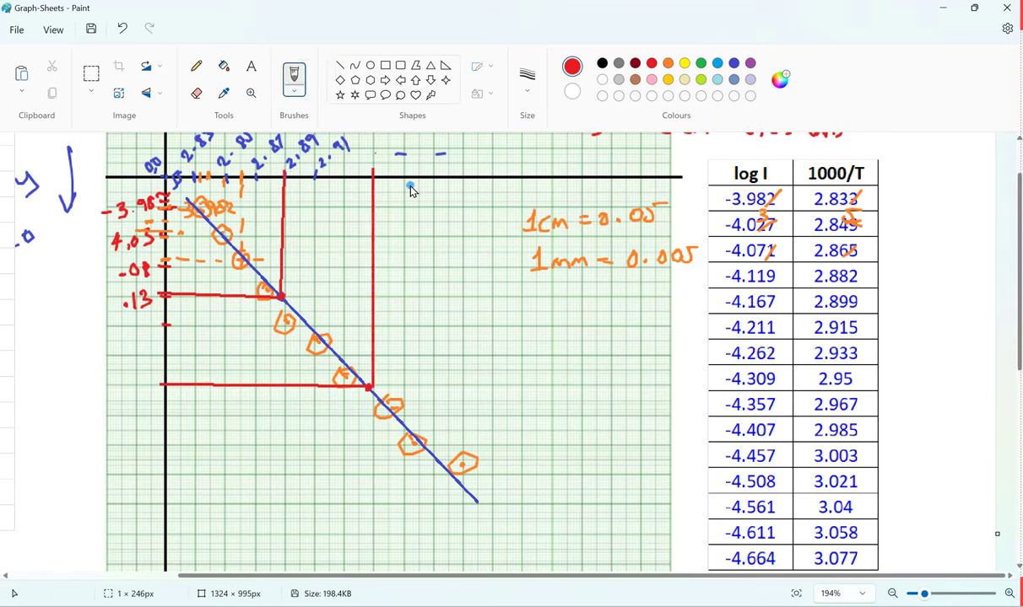
left_click(331, 184)
left_click_drag(374, 167, 373, 169)
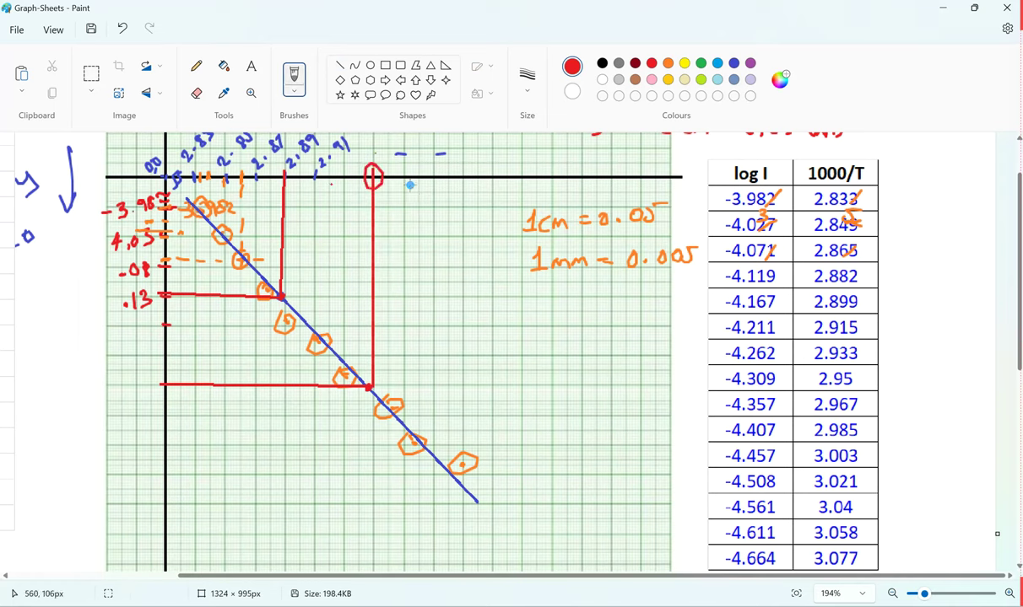
right_click(288, 185)
left_click_drag(280, 172, 287, 184)
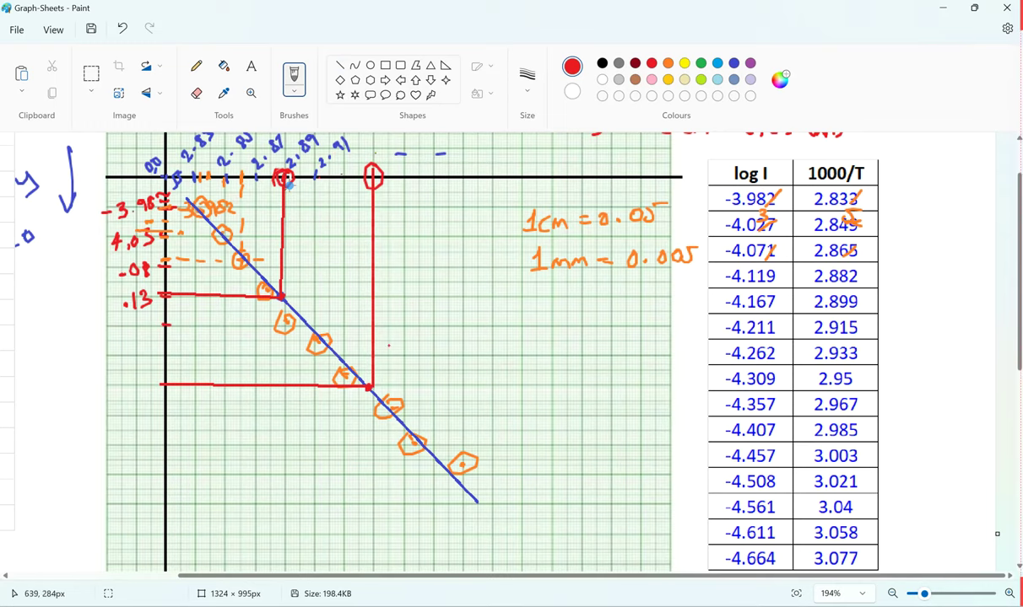
- Label the farther axis crossing 2.95 and mark the horizontal and vertical intervals with red arrows labelled dx and dy
scroll(289, 192, "left", 5)
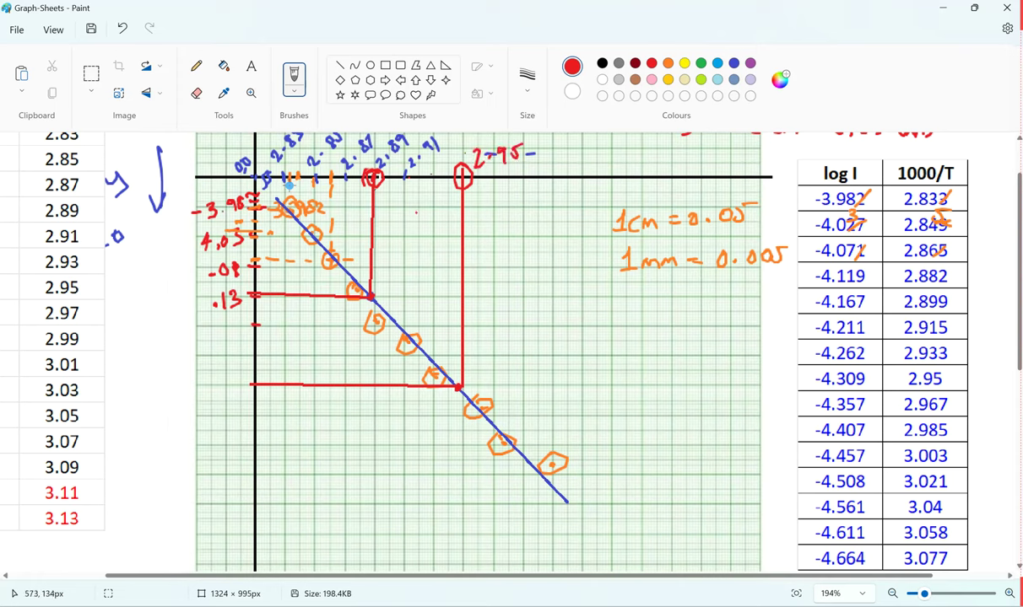
left_click_drag(386, 221, 437, 205)
mouse_move(422, 250)
left_mouse_down()
mouse_move(415, 263)
mouse_move(453, 241)
left_mouse_up()
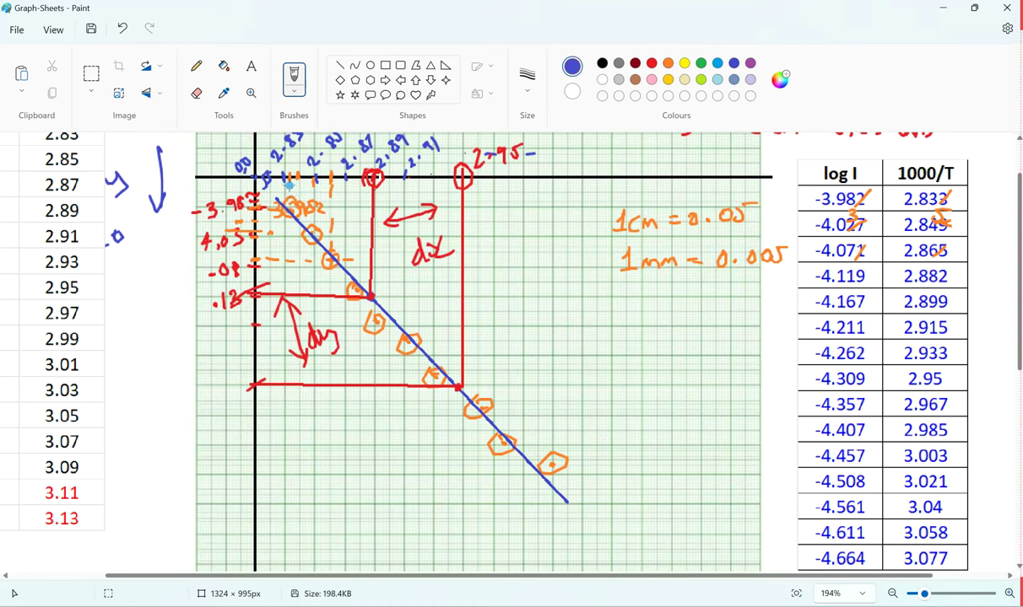
- Handwrite "slope = dy/dx ≈ 2.79" in blue on the graph paper beside the fitted line
left_click_drag(544, 353, 549, 381)
left_click_drag(574, 357, 575, 370)
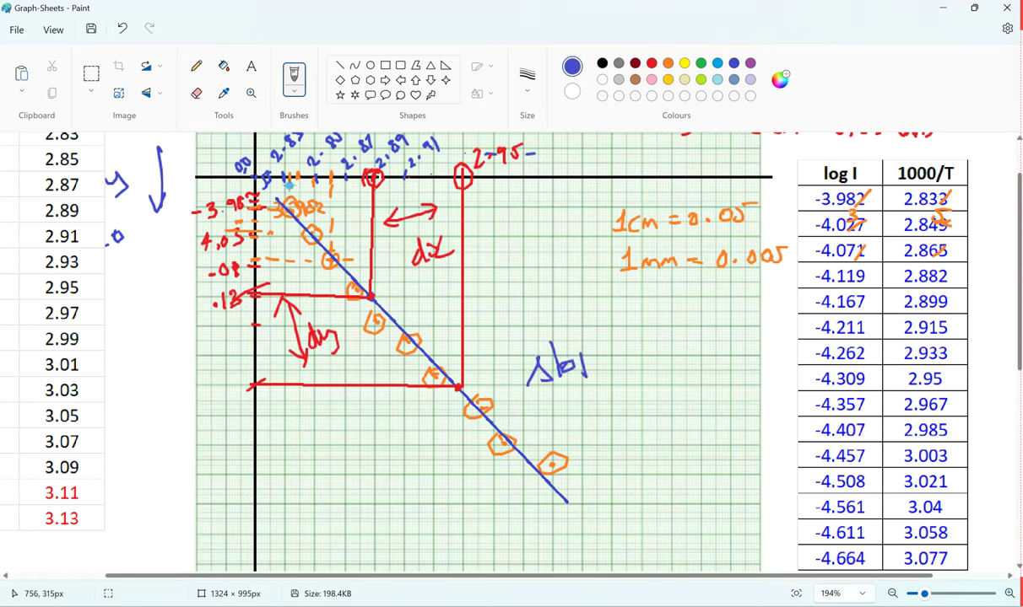
left_click_drag(659, 344, 666, 354)
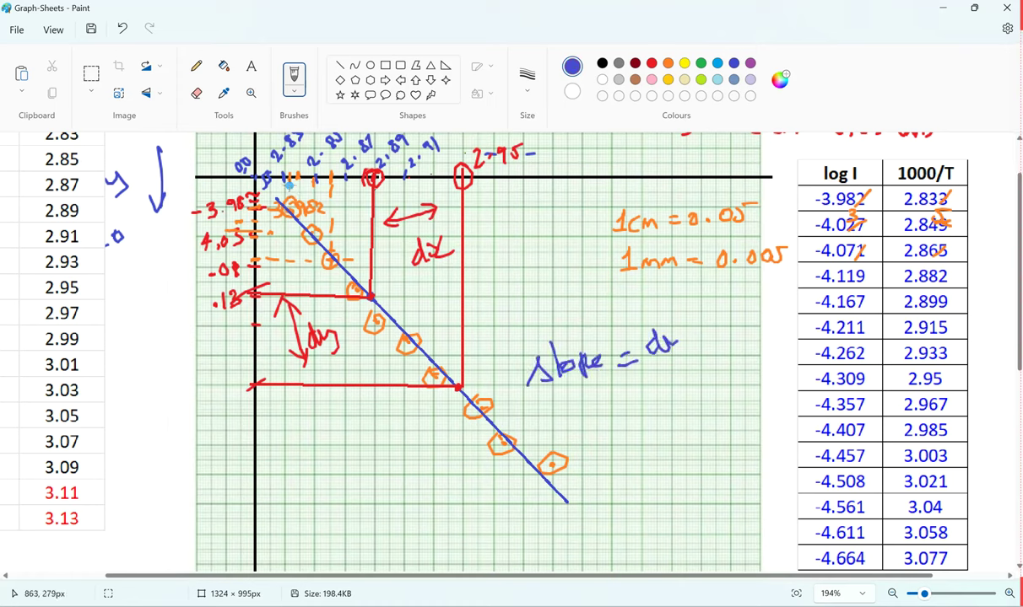
left_click_drag(697, 374, 699, 386)
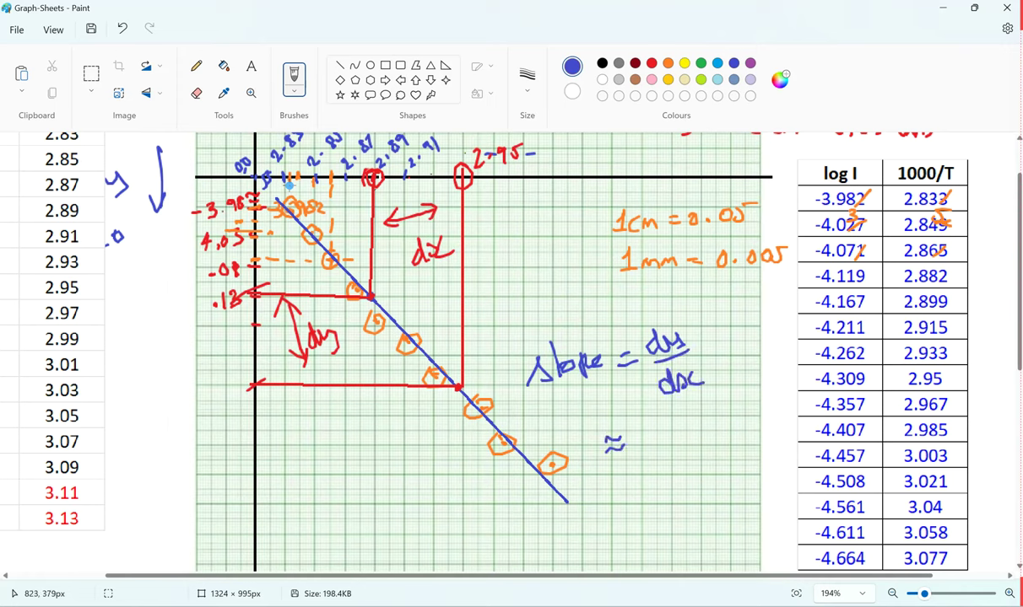
mouse_move(642, 432)
left_mouse_down()
mouse_move(657, 445)
mouse_move(706, 438)
left_mouse_up()
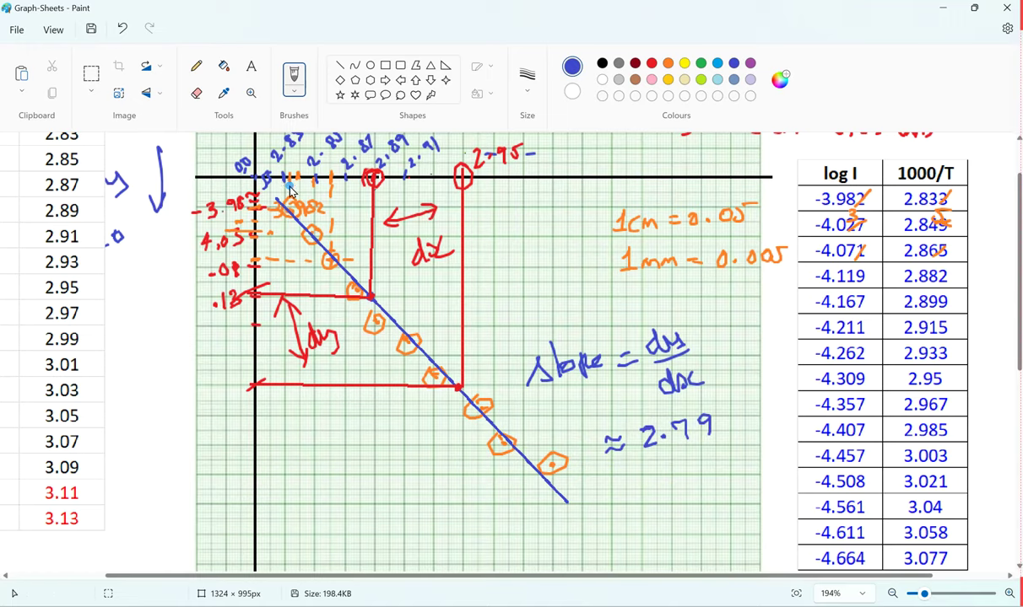
- Handwrite the band gap formula "Eg = 0.397 × slope" in blue on the empty graph area below the plot
scroll(314, 283, "down", 5)
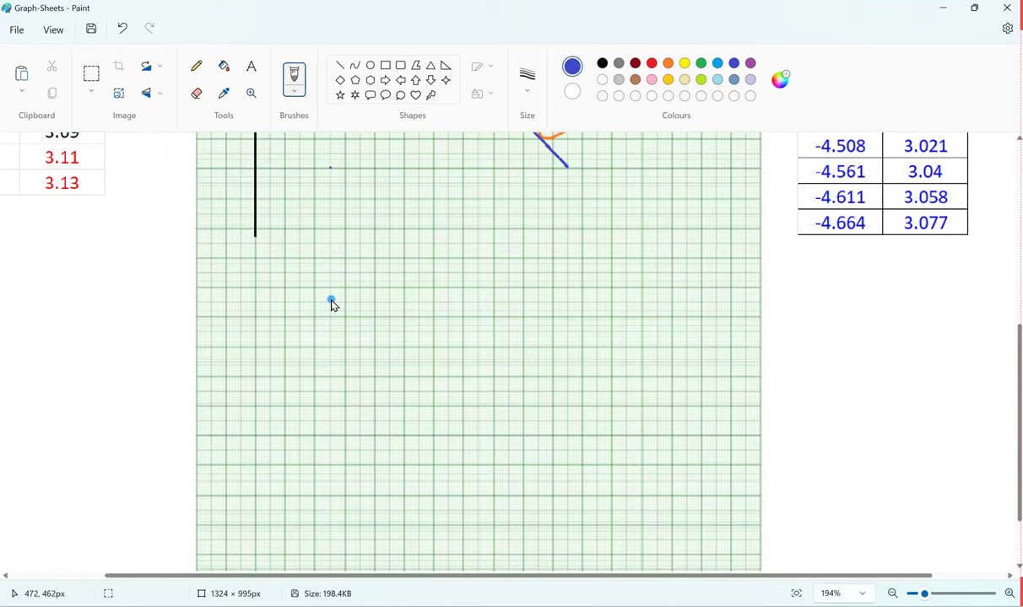
mouse_move(349, 278)
left_mouse_down()
mouse_move(347, 327)
mouse_move(365, 321)
left_mouse_up()
mouse_move(349, 281)
left_mouse_down()
mouse_move(372, 277)
mouse_move(363, 300)
left_mouse_up()
left_click_drag(385, 300, 380, 328)
mouse_move(489, 280)
left_mouse_down()
mouse_move(520, 300)
mouse_move(603, 290)
left_mouse_up()
left_click_drag(602, 268, 589, 291)
left_click(635, 280)
mouse_move(643, 264)
left_mouse_down()
mouse_move(630, 285)
mouse_move(657, 270)
mouse_move(672, 289)
left_mouse_up()
left_click_drag(680, 268, 707, 272)
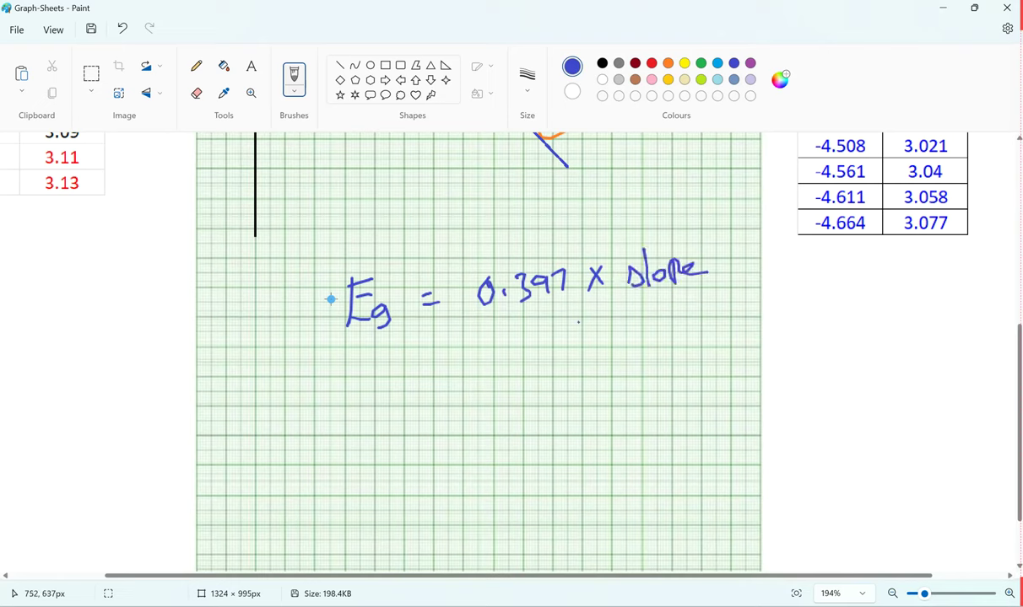
- Handwrite the substituted expression "= 0.397 × 2.79" under the band gap formula
left_click(500, 377)
mouse_move(481, 370)
left_mouse_down()
mouse_move(522, 371)
mouse_move(516, 384)
left_mouse_up()
mouse_move(547, 365)
left_mouse_down()
mouse_move(545, 385)
mouse_move(592, 374)
left_mouse_up()
left_click(578, 371)
mouse_move(593, 358)
left_mouse_down()
mouse_move(581, 373)
mouse_move(634, 370)
left_mouse_up()
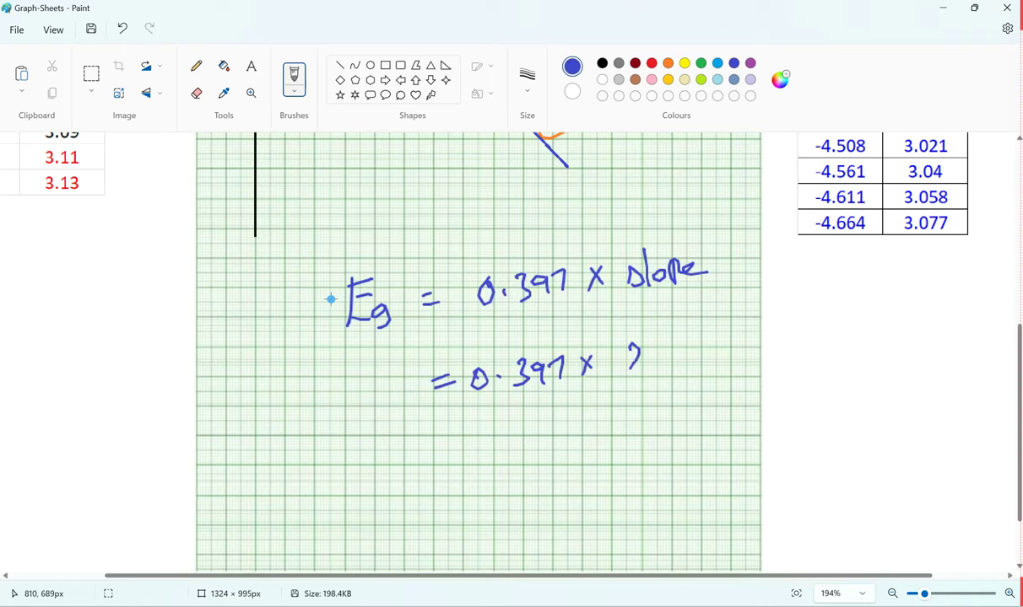
mouse_move(669, 339)
left_mouse_down()
mouse_move(678, 369)
mouse_move(698, 369)
left_mouse_up()
left_click(713, 368)
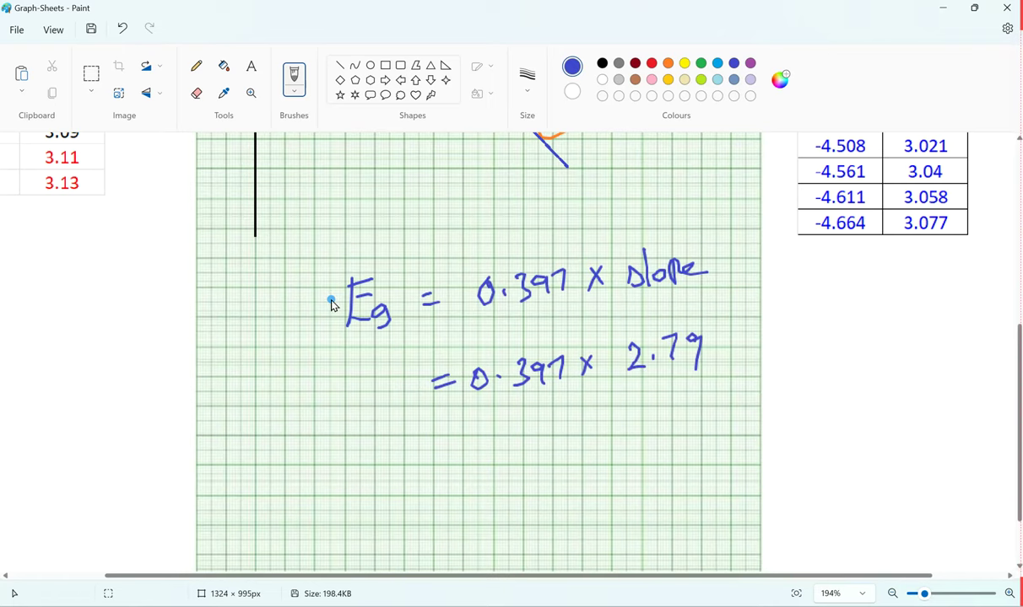
- Check the best-fit slope in the Chrome regression results and extend the slope in Paint's substituted expression to 2.796
scroll(353, 286, "up", 3)
key("alt+Tab")
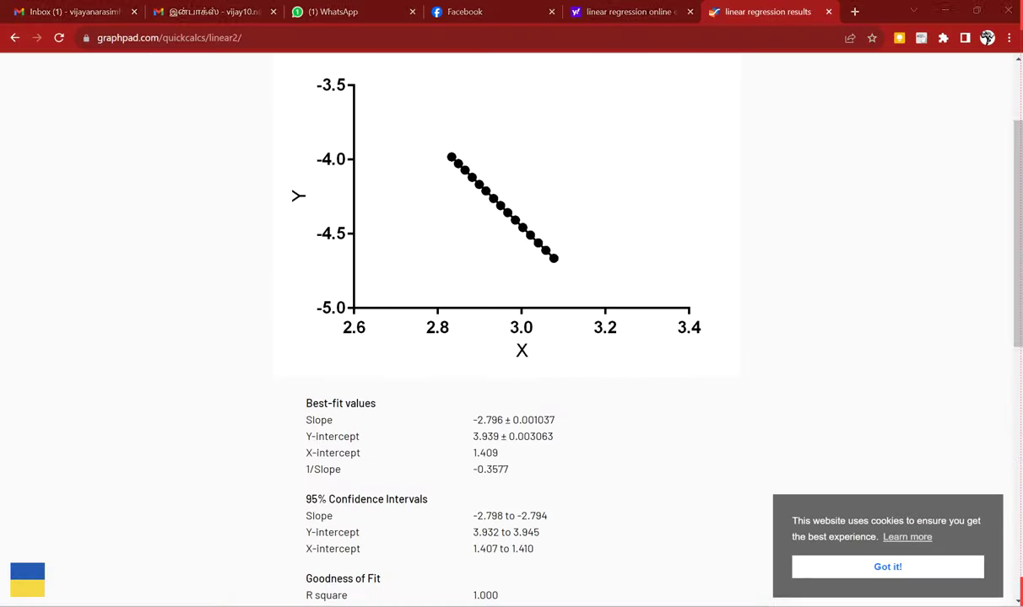
scroll(430, 396, "down", 3)
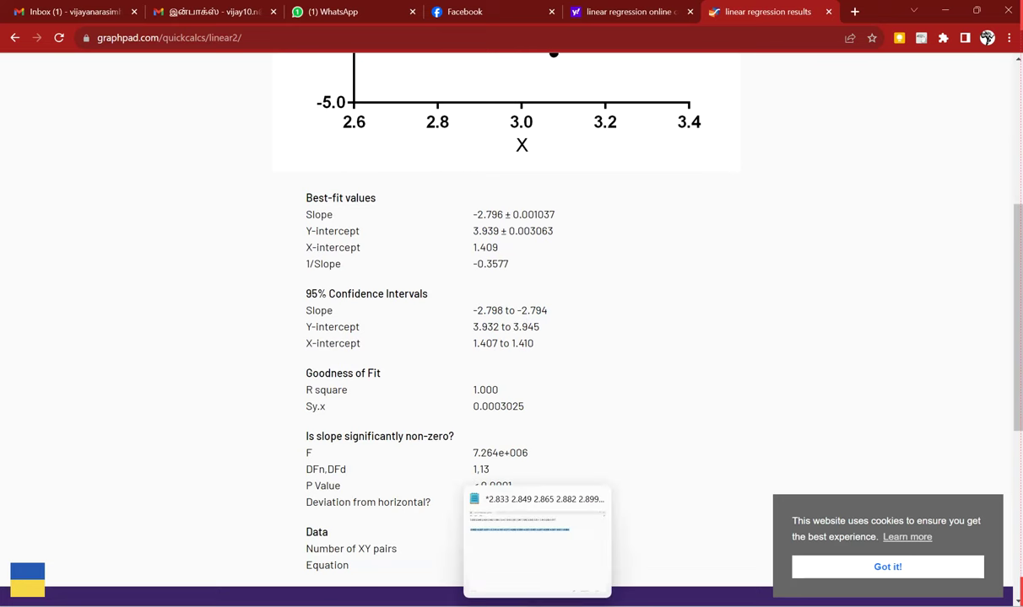
key("alt+Tab")
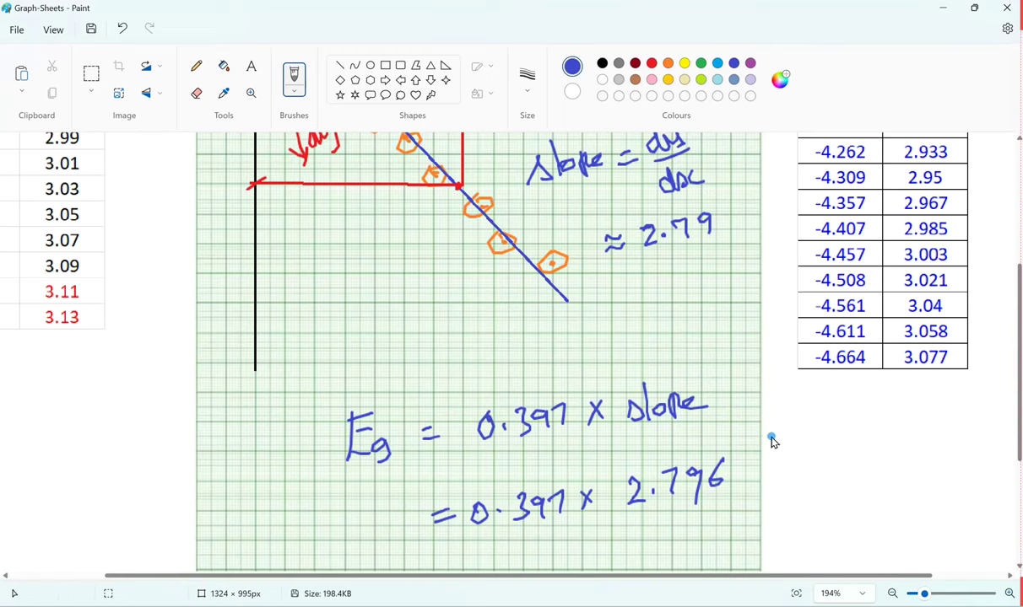
- Calculate 2.796 × 0.397 in the Calculator app to get the band gap
scroll(759, 439, "down", 3)
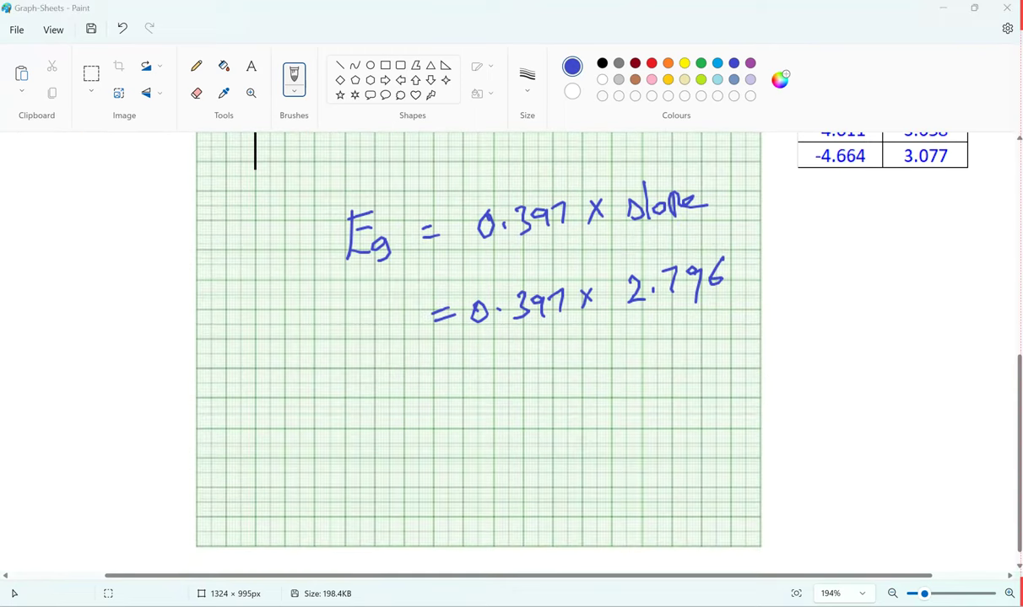
key("XF86Calculator")
type("2.7")
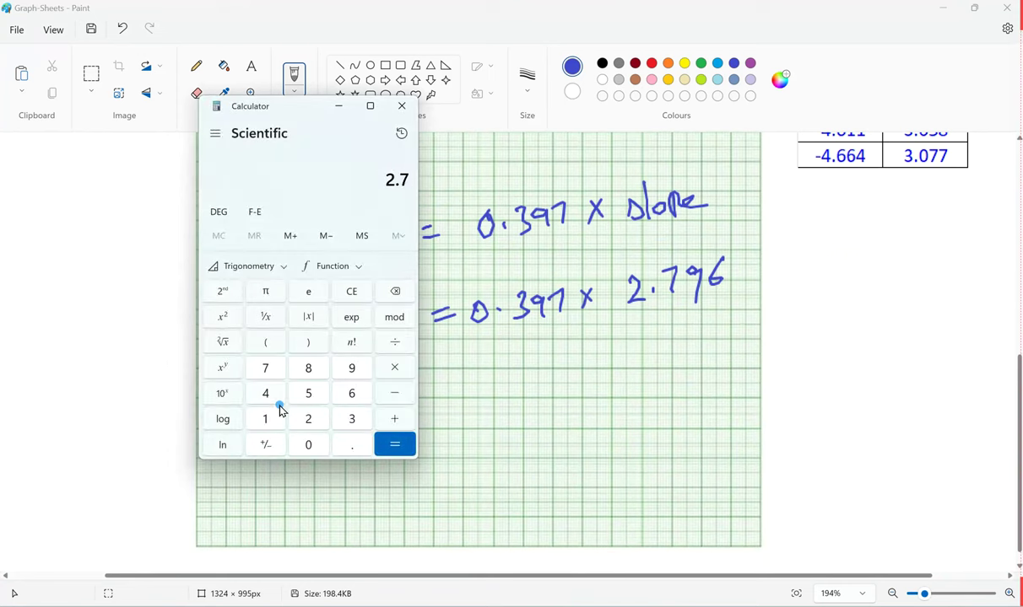
type("96*0.")
type("3")
type("97")
key("Return")
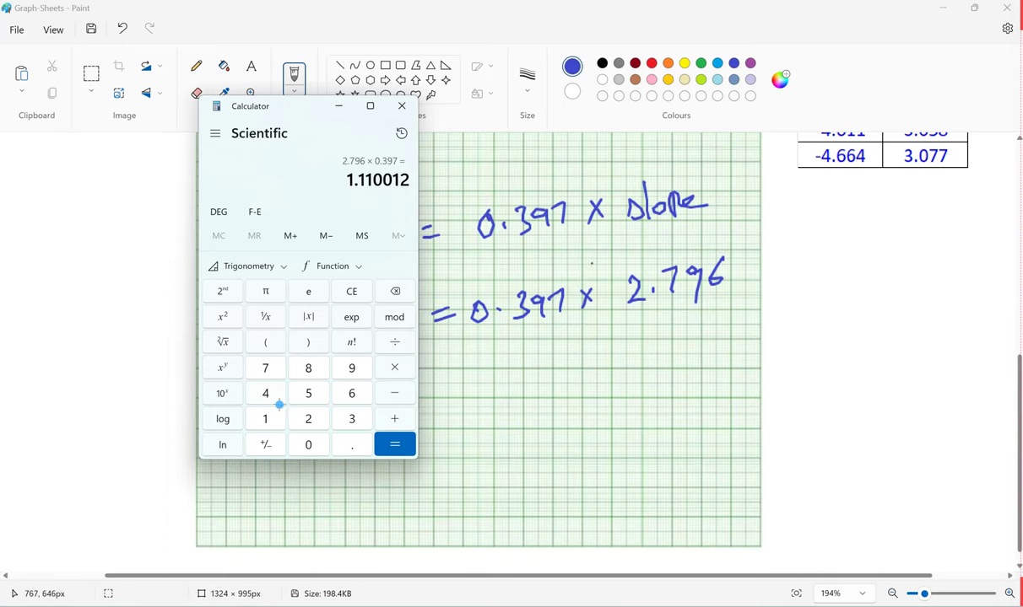
- Return to Paint and handwrite the result "Eg = 1.11 eV" in blue under the substituted expression
key("alt+Tab")
mouse_move(454, 382)
left_mouse_down()
mouse_move(469, 388)
mouse_move(422, 421)
left_mouse_up()
left_click_drag(412, 373, 424, 370)
left_click_drag(433, 418, 447, 403)
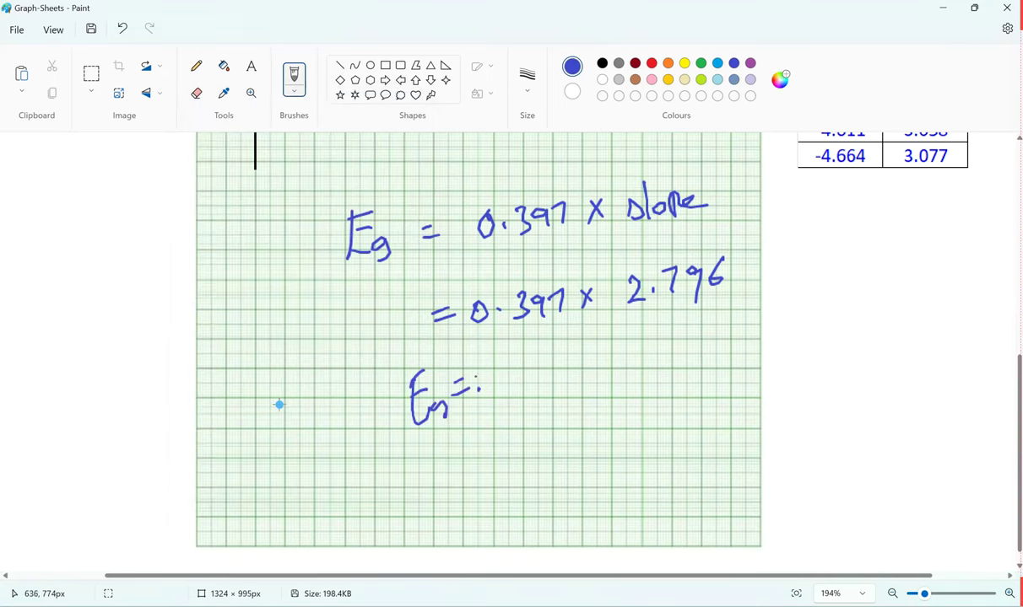
left_click_drag(474, 362, 478, 389)
left_click(493, 382)
mouse_move(509, 357)
left_mouse_down()
mouse_move(511, 385)
mouse_move(564, 379)
left_mouse_up()
left_click_drag(568, 355, 588, 344)
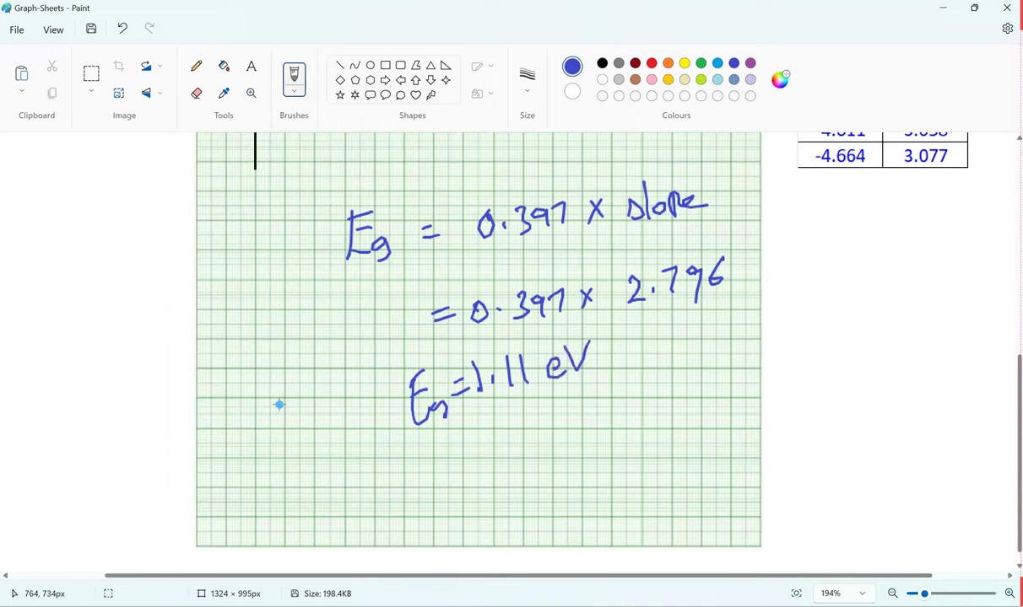
- Draw an arrow below the band gap result and handwrite "Si" at its tip
left_click_drag(498, 444, 553, 431)
left_click_drag(537, 424, 533, 440)
left_click_drag(594, 407, 576, 437)
left_click_drag(601, 415, 604, 434)
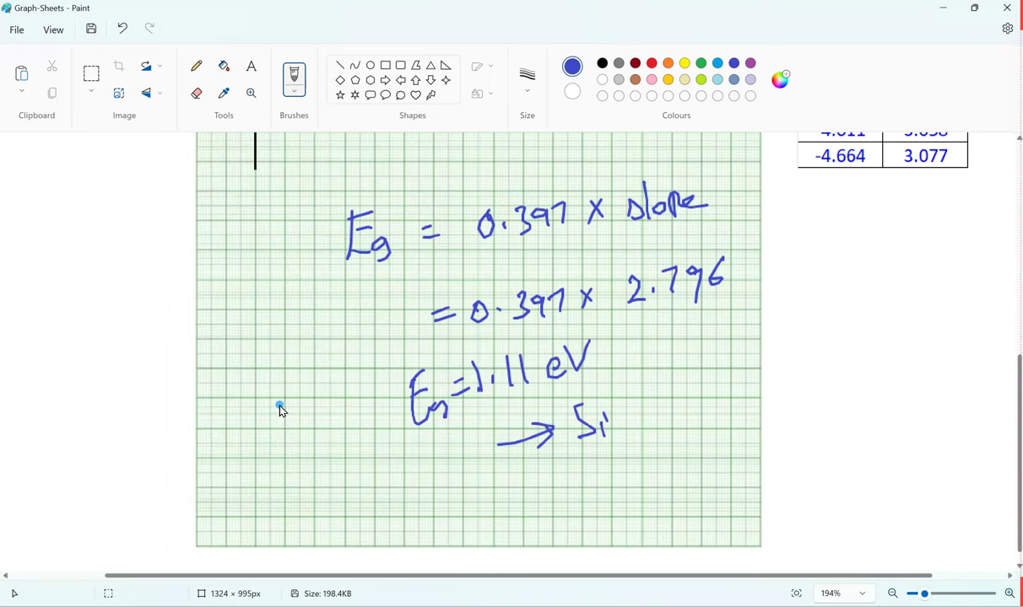
- Handwrite silicon's band gap range "0.9 – 1.2 eV" in blue under the Si label
mouse_move(489, 493)
left_mouse_down()
mouse_move(481, 516)
mouse_move(489, 494)
mouse_move(540, 488)
mouse_move(545, 507)
left_mouse_up()
left_click(514, 498)
left_click_drag(566, 483, 629, 474)
left_click(641, 468)
left_click_drag(669, 434, 690, 441)
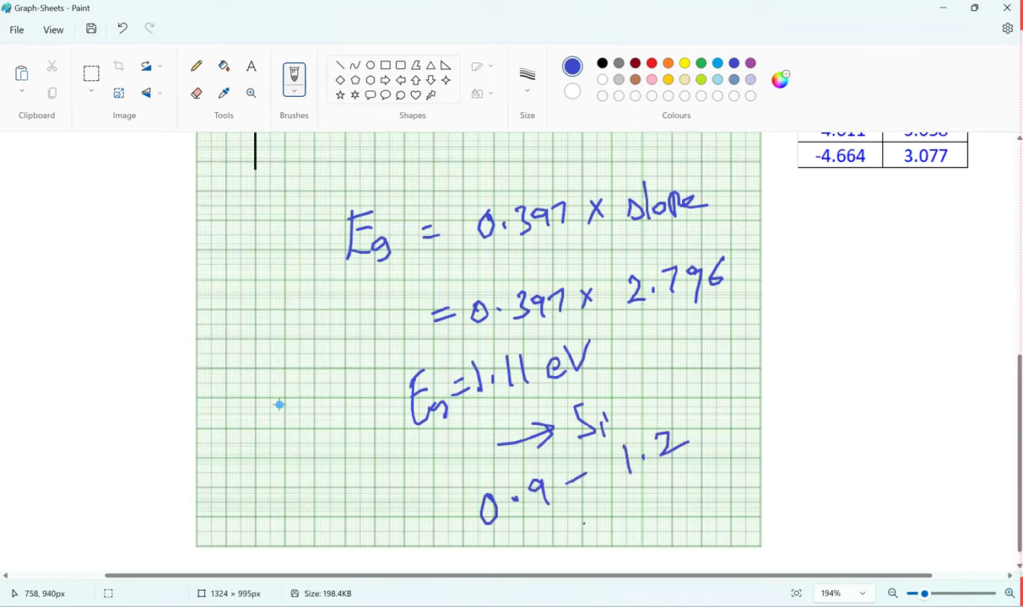
mouse_move(645, 497)
left_mouse_down()
mouse_move(657, 506)
mouse_move(673, 479)
left_mouse_up()
- Handwrite "Ge", "0.7" and the underlined range "0.6 – 0.8" in the blank area beside the graph paper
left_click(838, 285)
left_click_drag(822, 276, 862, 288)
mouse_move(823, 216)
left_mouse_down()
mouse_move(815, 236)
mouse_move(862, 227)
left_mouse_up()
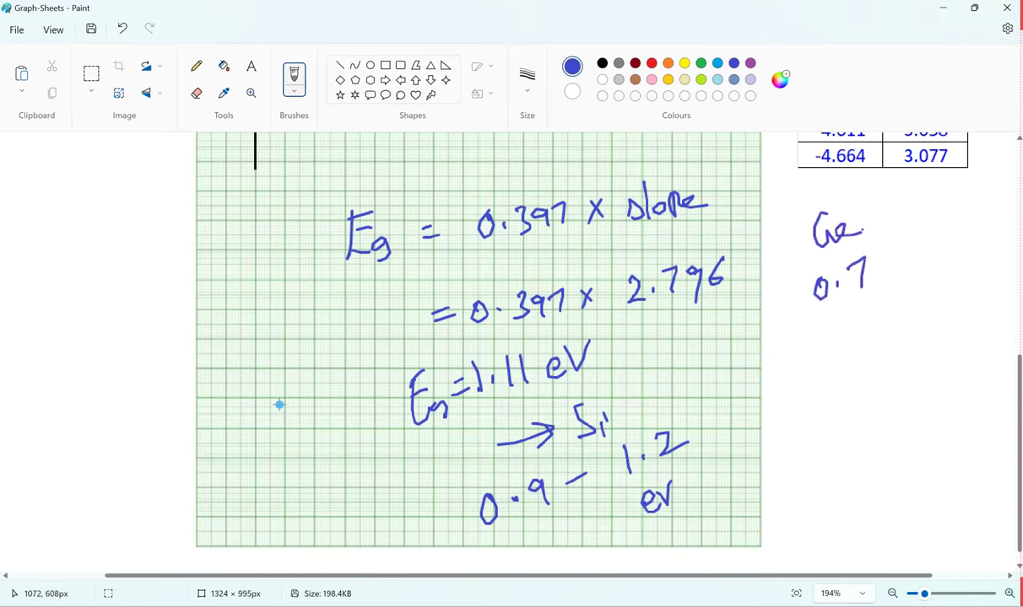
mouse_move(808, 347)
left_mouse_down()
mouse_move(835, 349)
mouse_move(888, 311)
mouse_move(919, 311)
mouse_move(867, 372)
left_mouse_up()
left_click(906, 310)
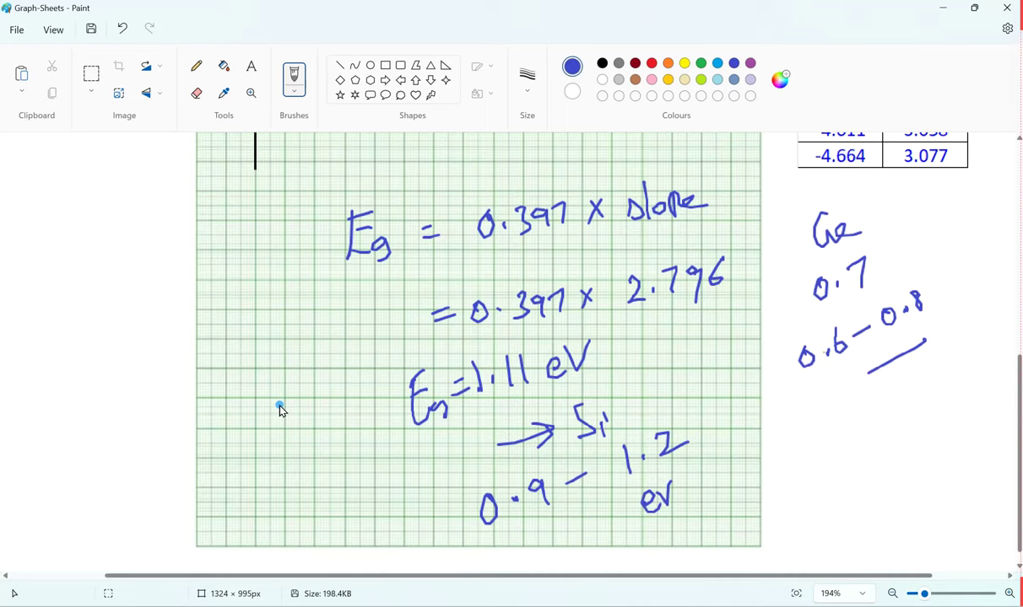
- Review the plotted line, axis scales and slope construction in Paint, and the log I and 1000/T data in the Excel band gap sheet
scroll(279, 355, "up", 10)
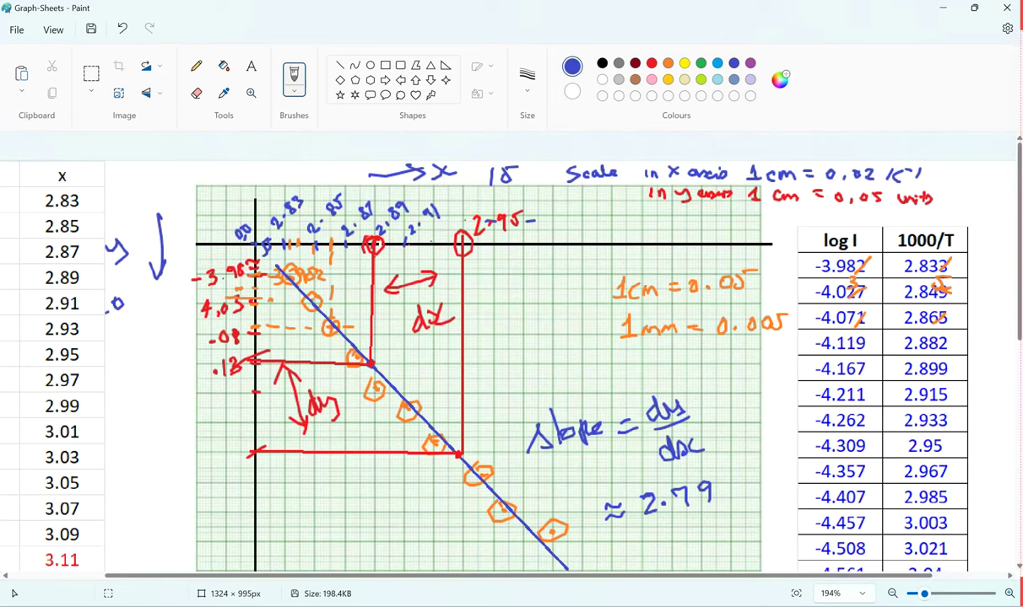
key("alt+Tab")
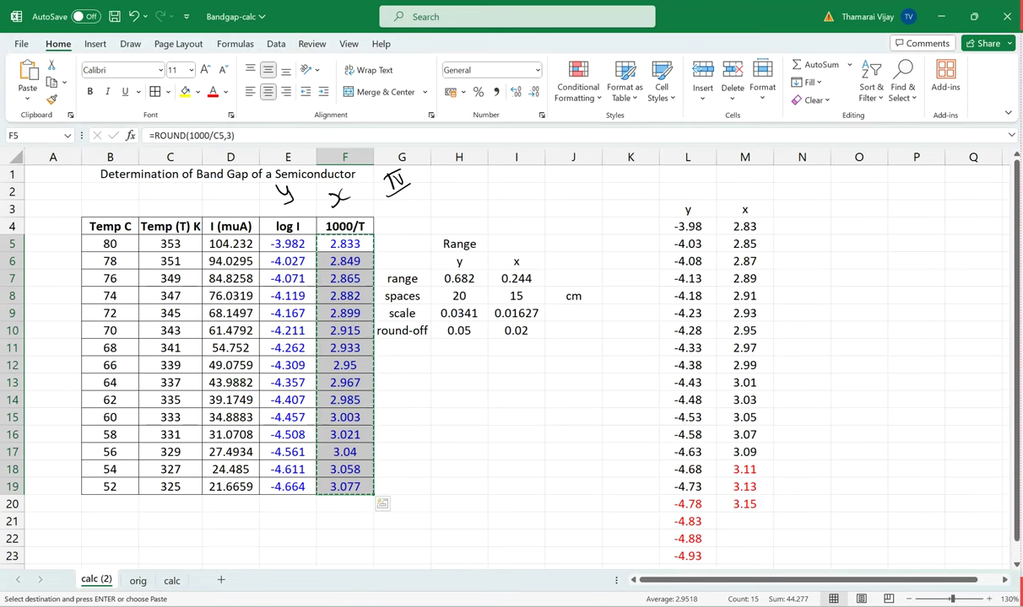
left_click(548, 606)
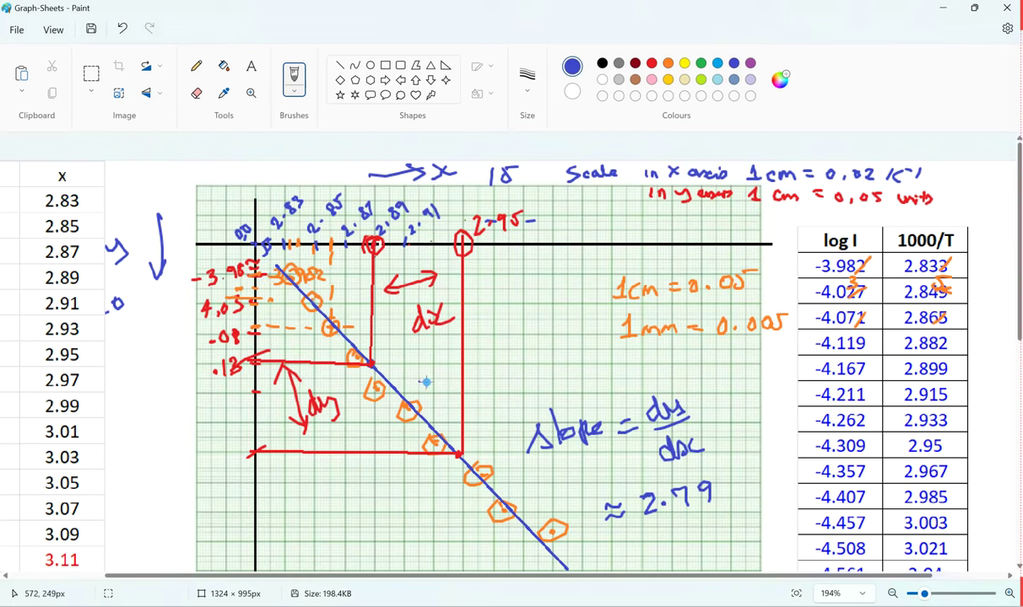
scroll(426, 383, "down", 3)
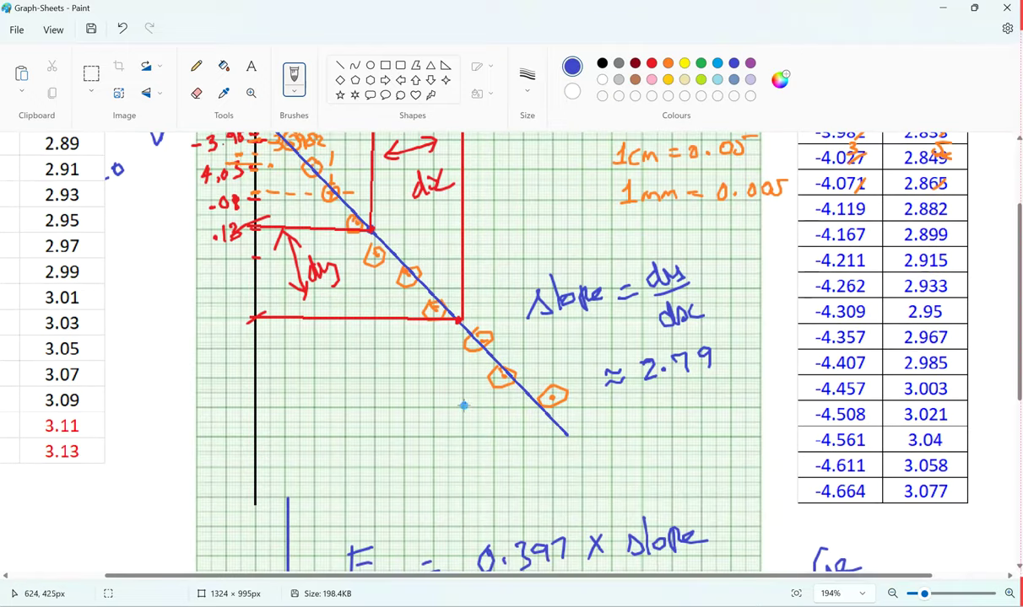
scroll(464, 406, "up", 3)
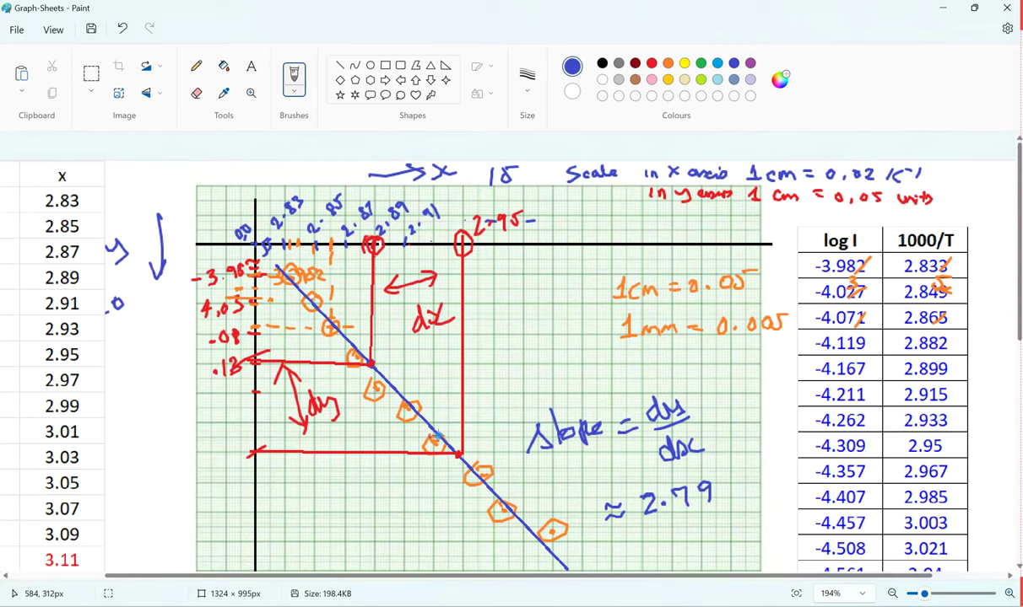
scroll(430, 438, "down", 3)
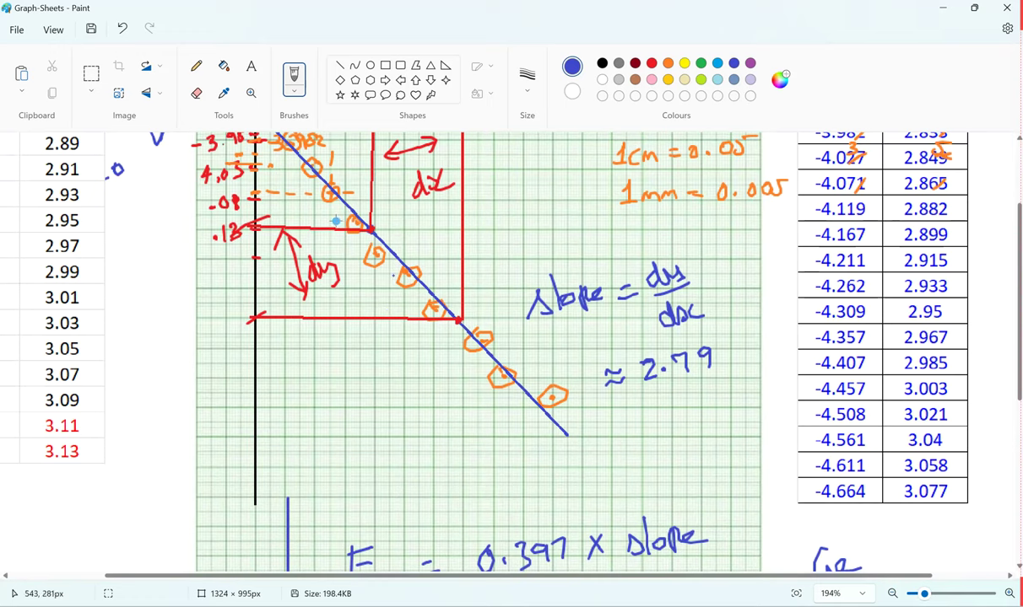
scroll(600, 414, "up", 3)
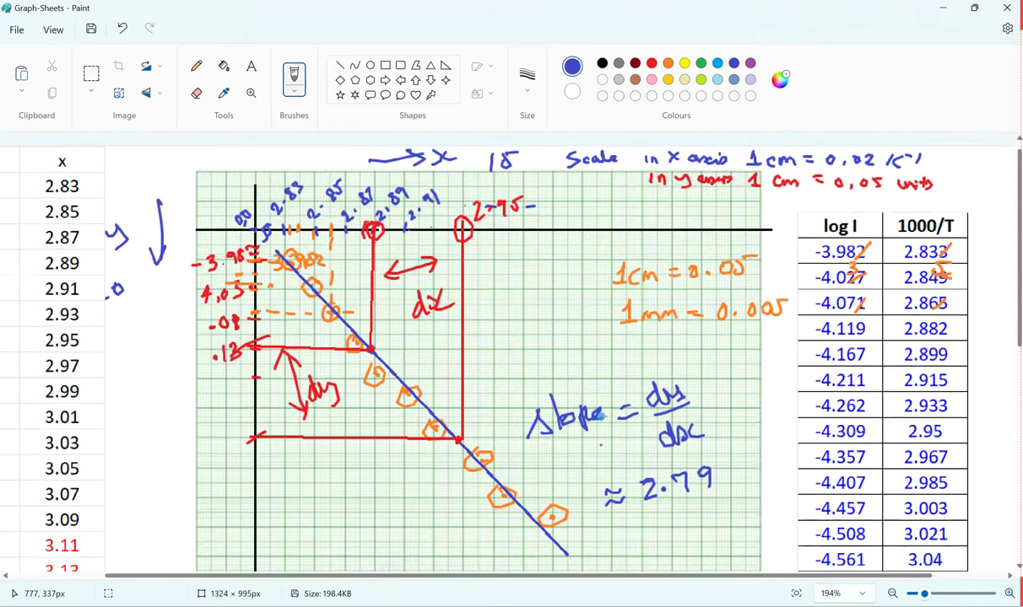
scroll(601, 414, "up", 1)
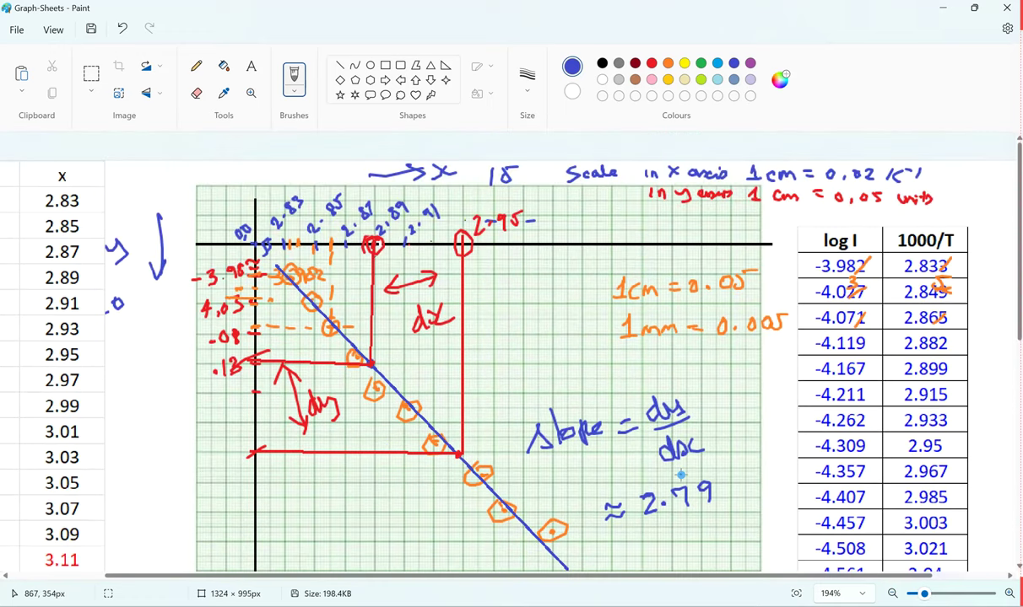